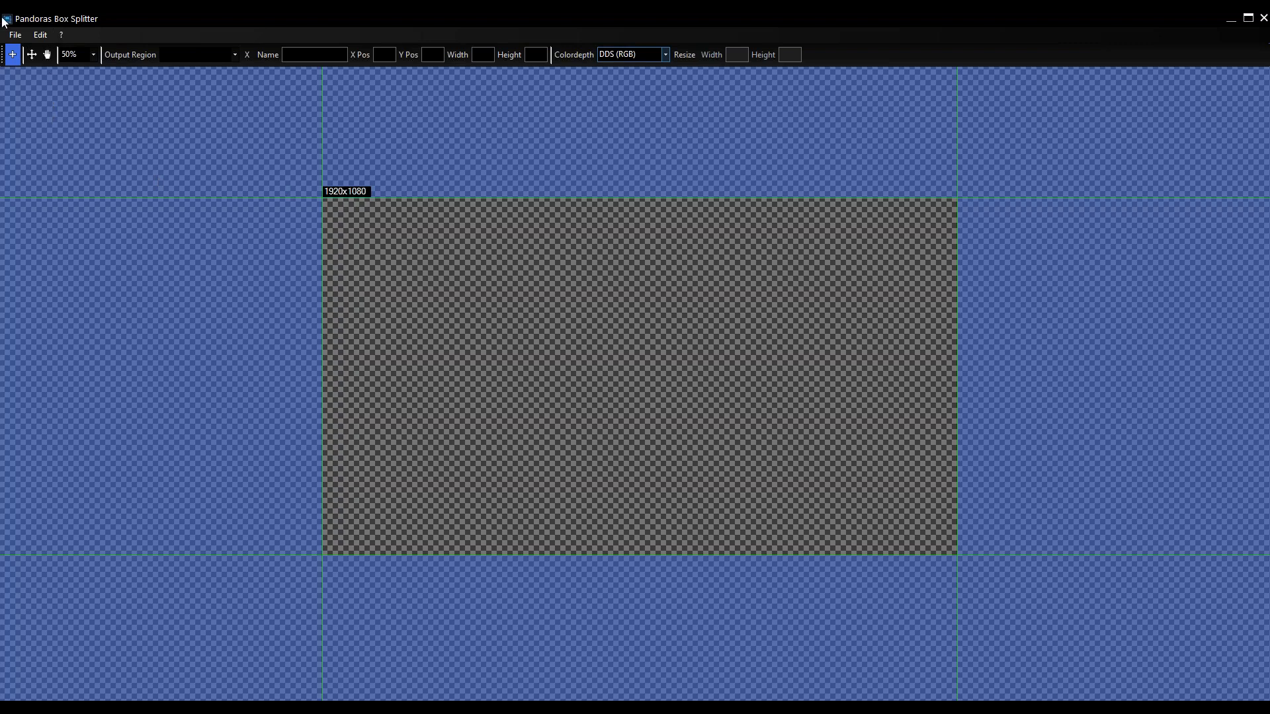
- Load the still image PB 6 Hintergrund 4800x1800_SEBackground from the IMG project folder
click(14, 36)
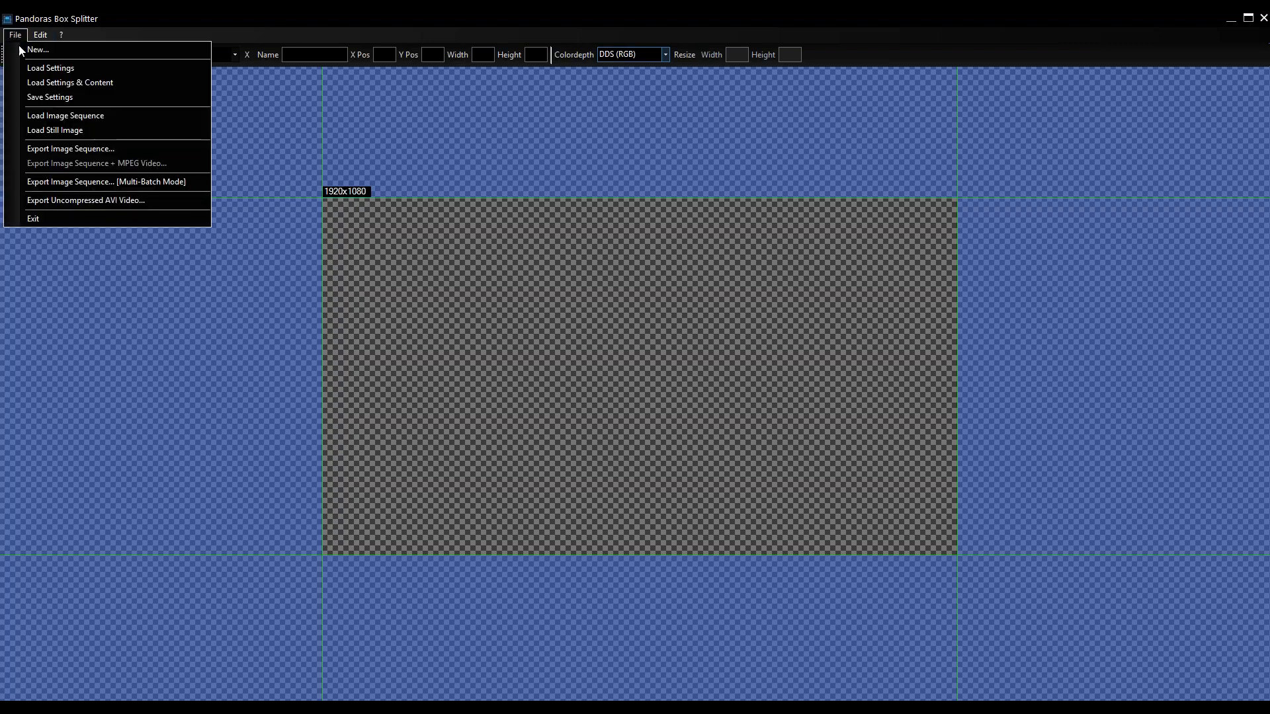
click(81, 130)
drag(421, 121, 477, 117)
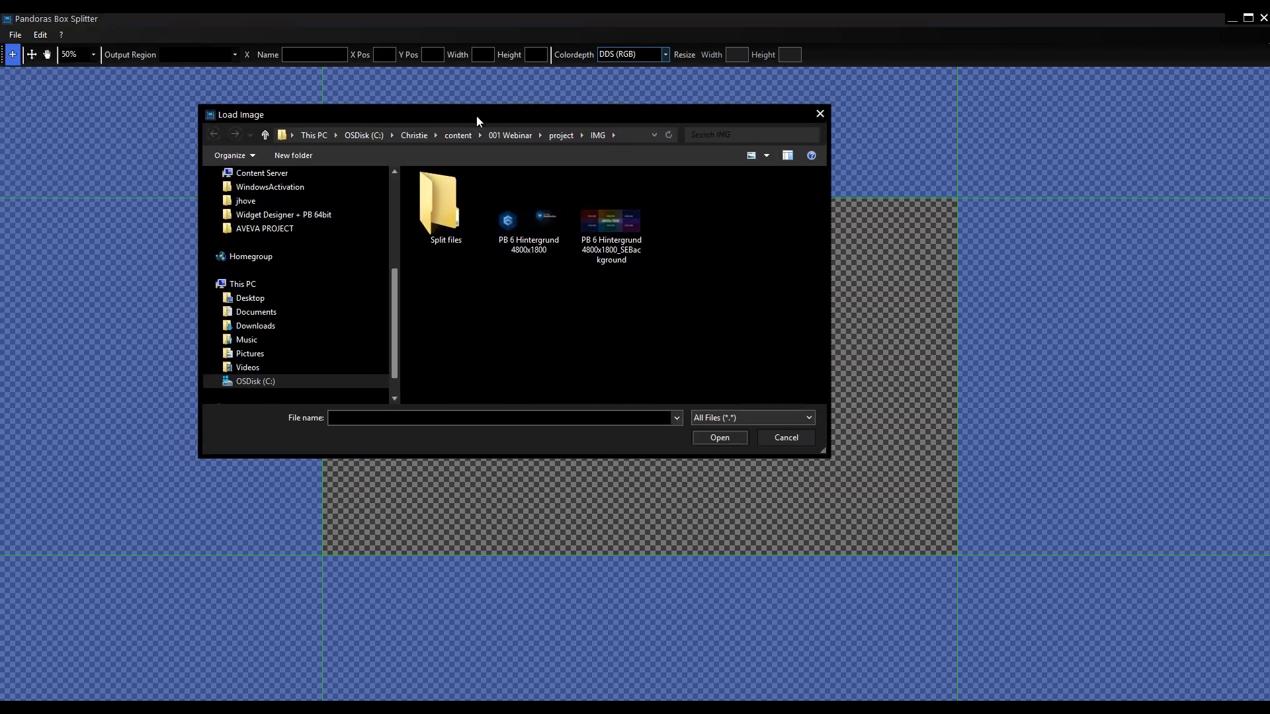
click(621, 240)
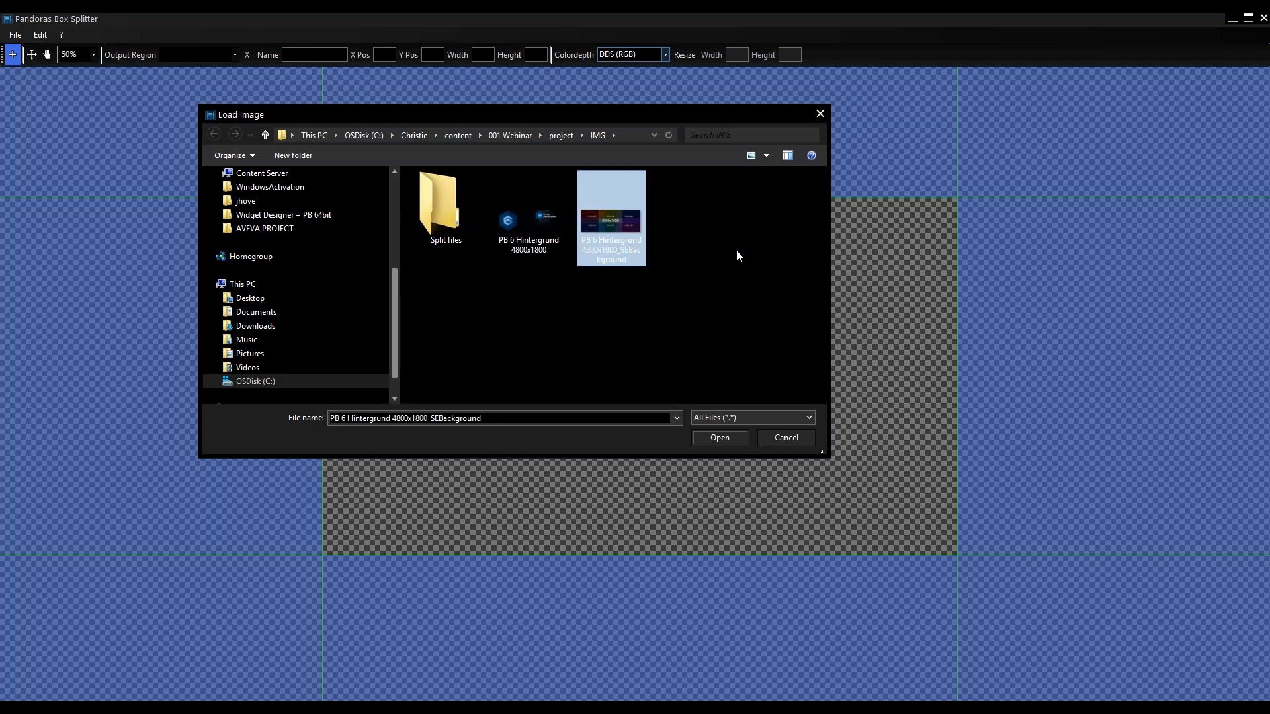
click(719, 438)
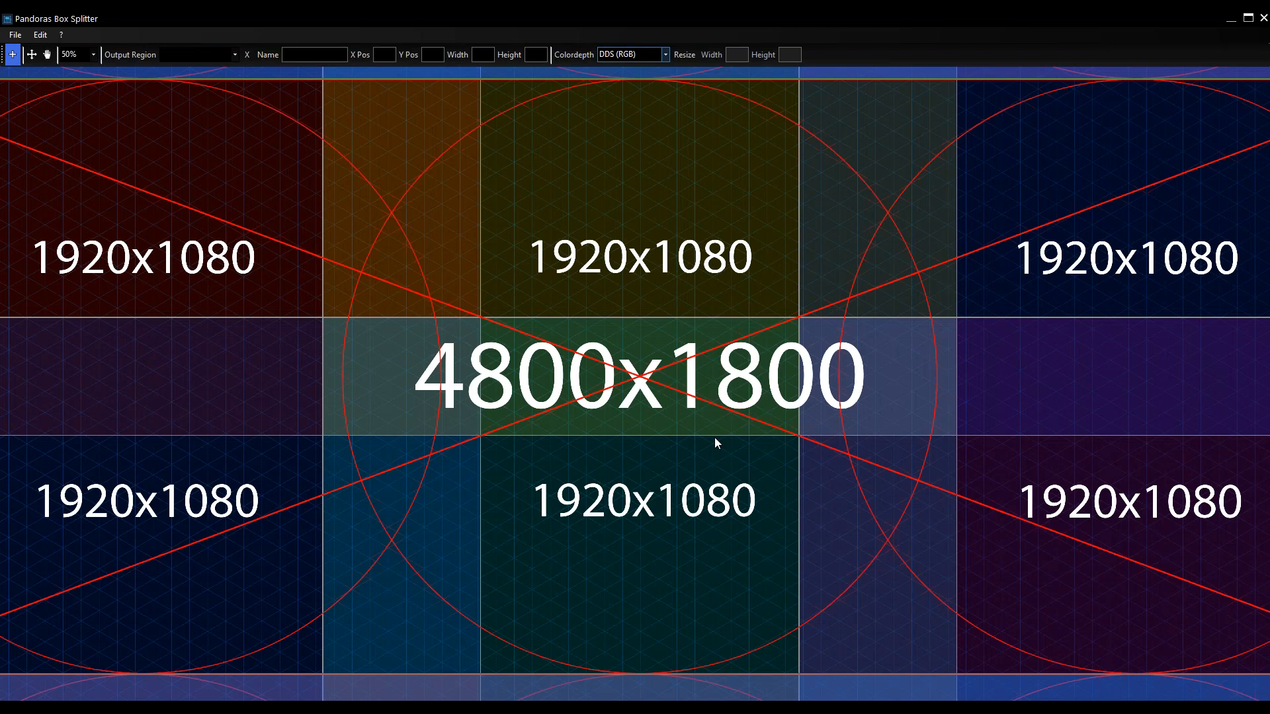
- Create a 1920x1080 output region on the image at about X 1244, Y 260
click(95, 59)
click(95, 60)
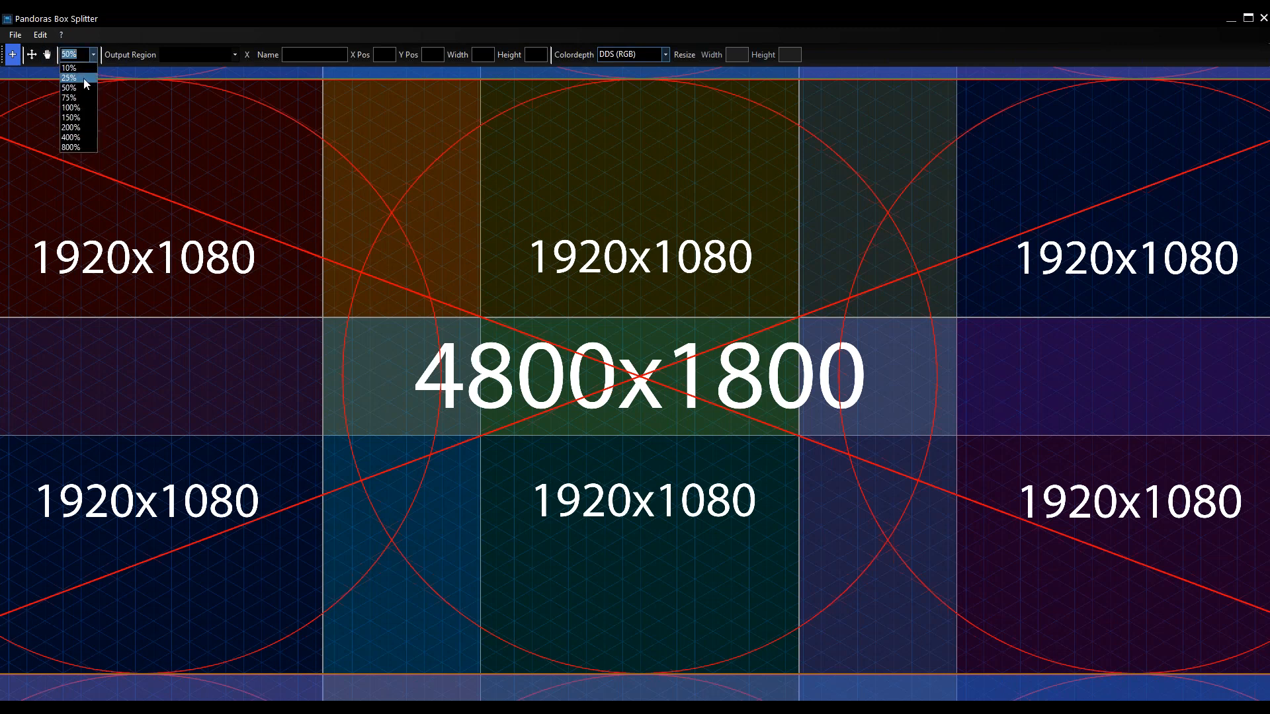
click(84, 78)
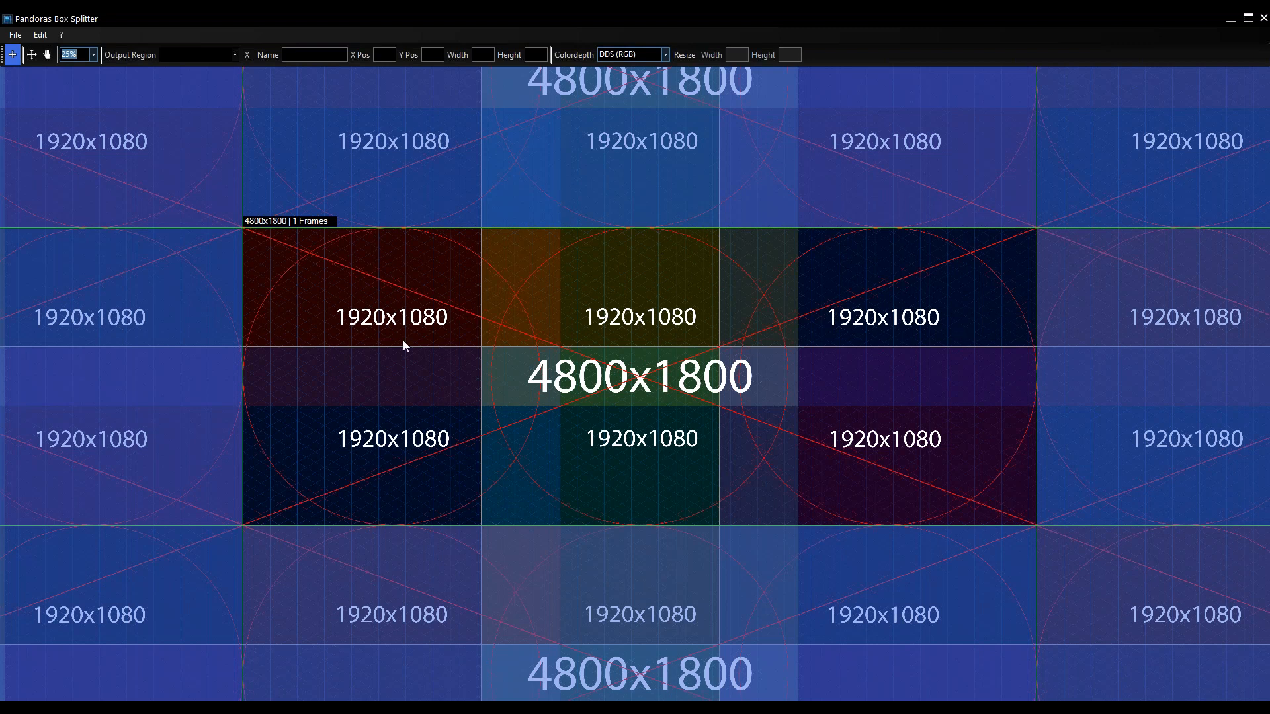
right_click(457, 285)
mouse_move(552, 296)
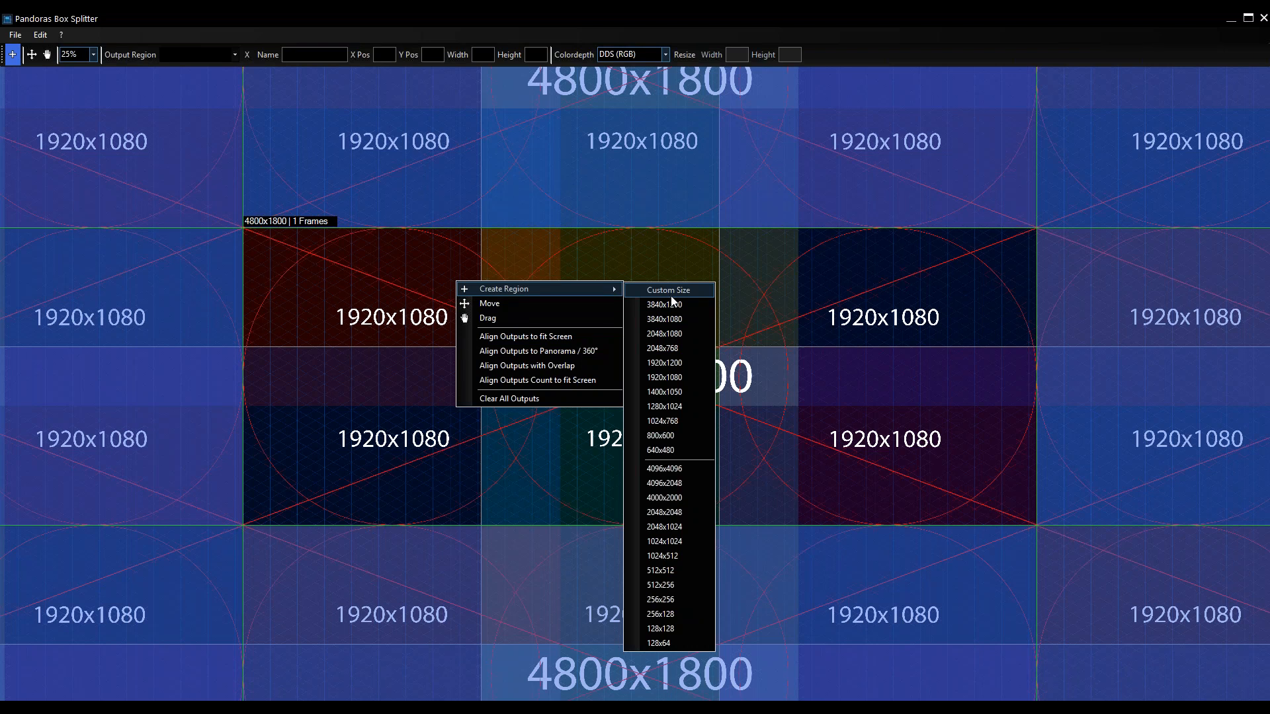
click(659, 378)
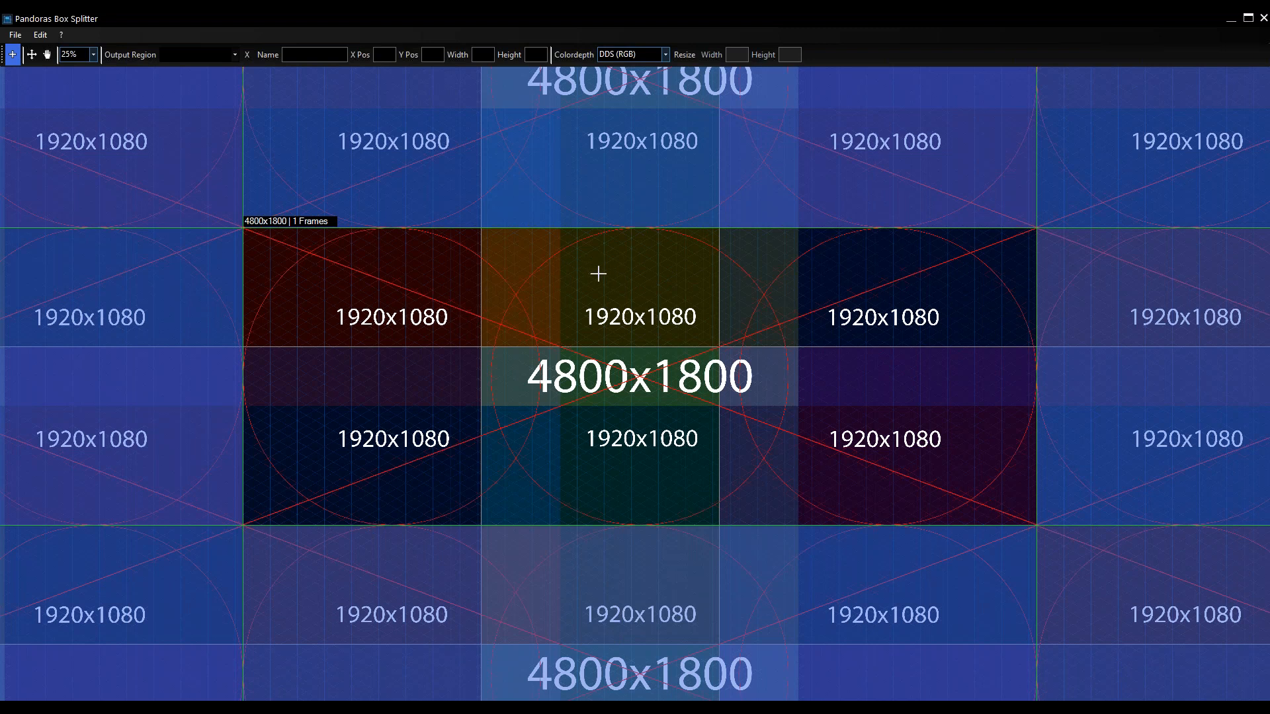
click(448, 270)
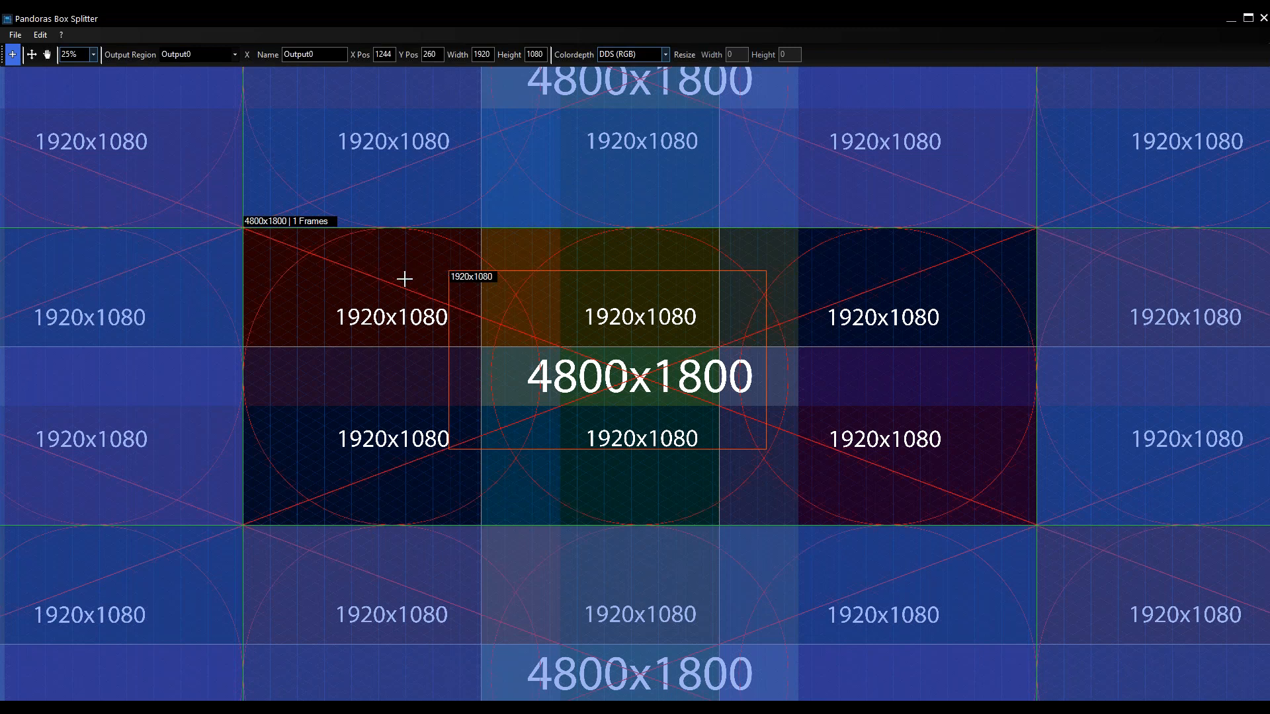
- Move the output region freehand towards the image's upper-left corner, to about X 120, Y 92
click(30, 56)
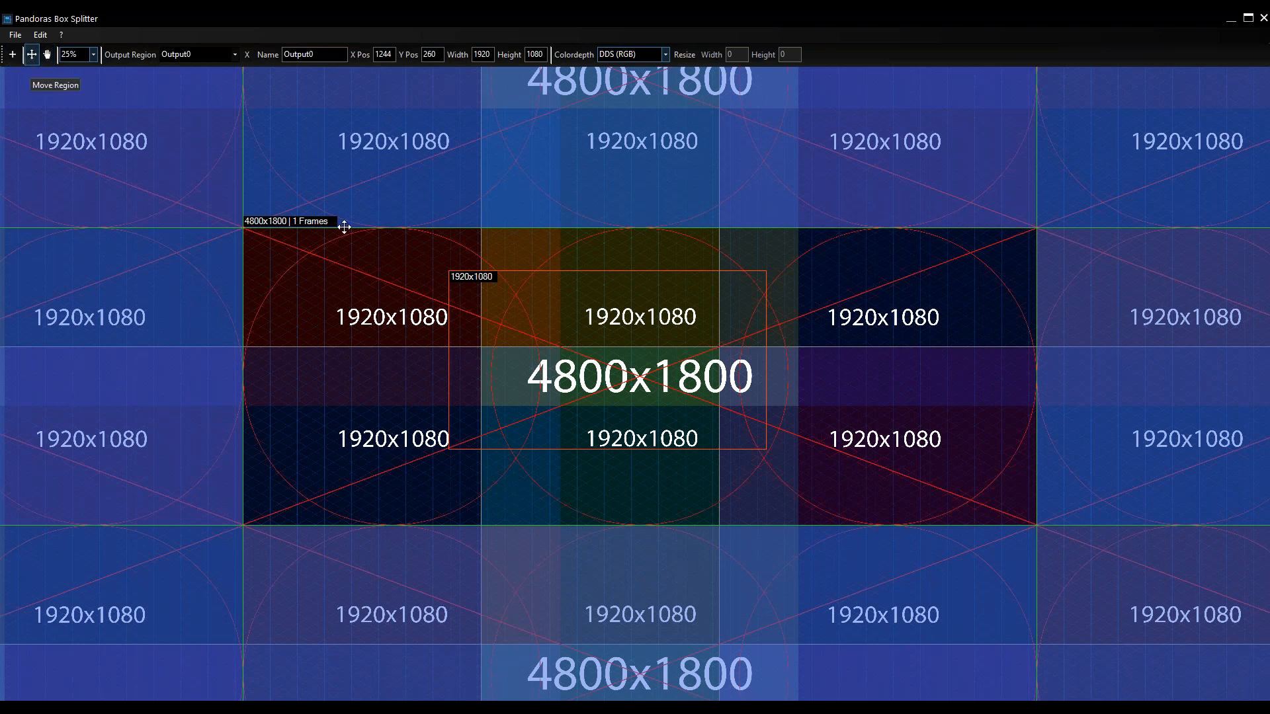
drag(539, 320, 502, 305)
click(47, 54)
drag(818, 281, 816, 318)
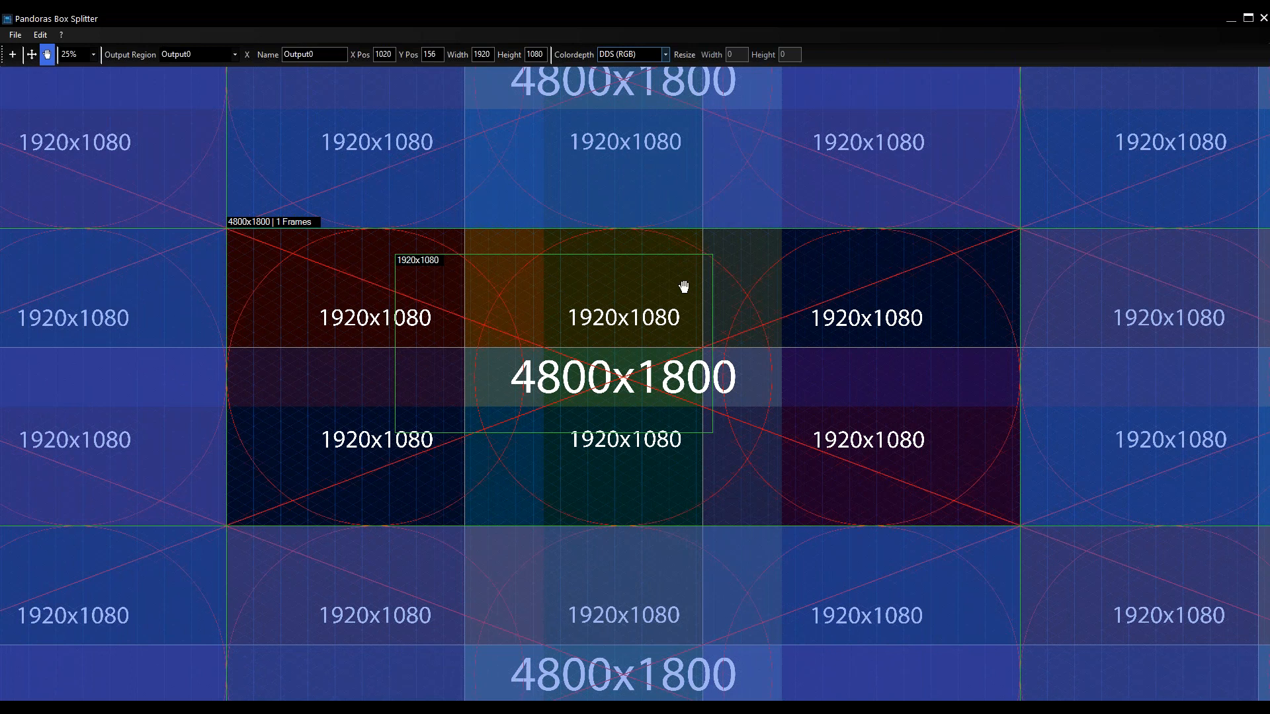
right_click(744, 269)
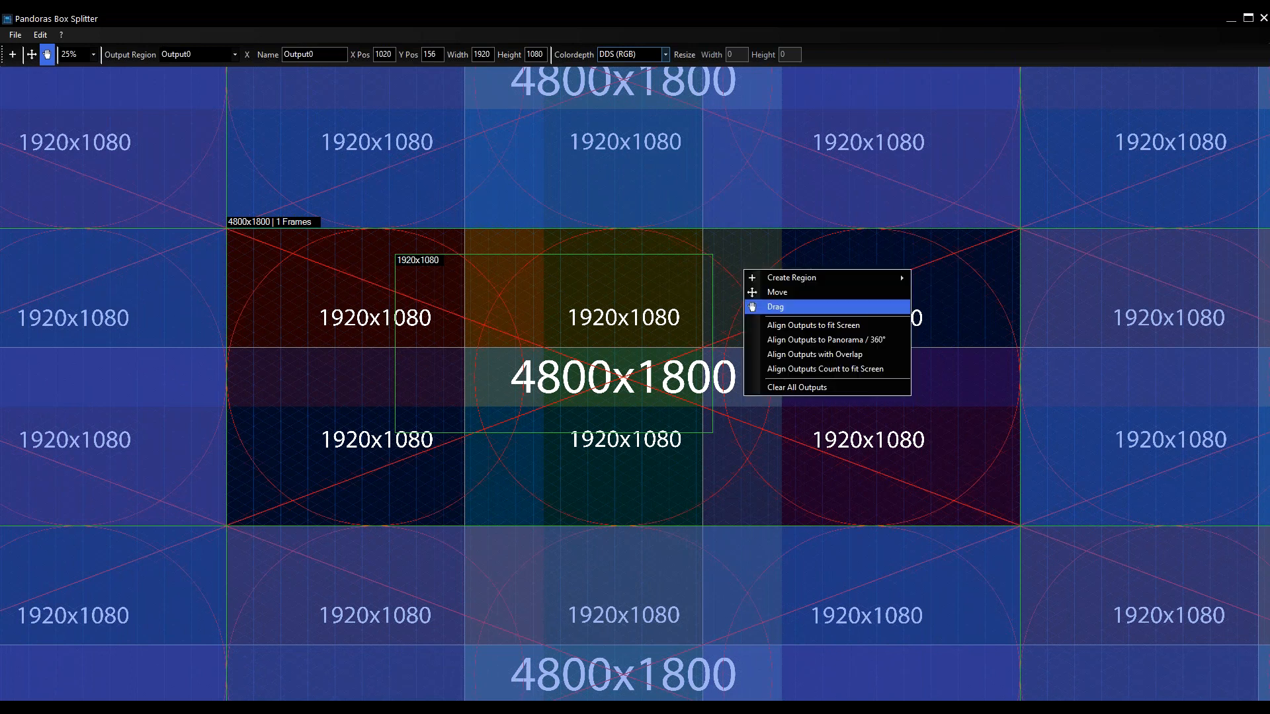
click(768, 293)
drag(485, 295, 339, 285)
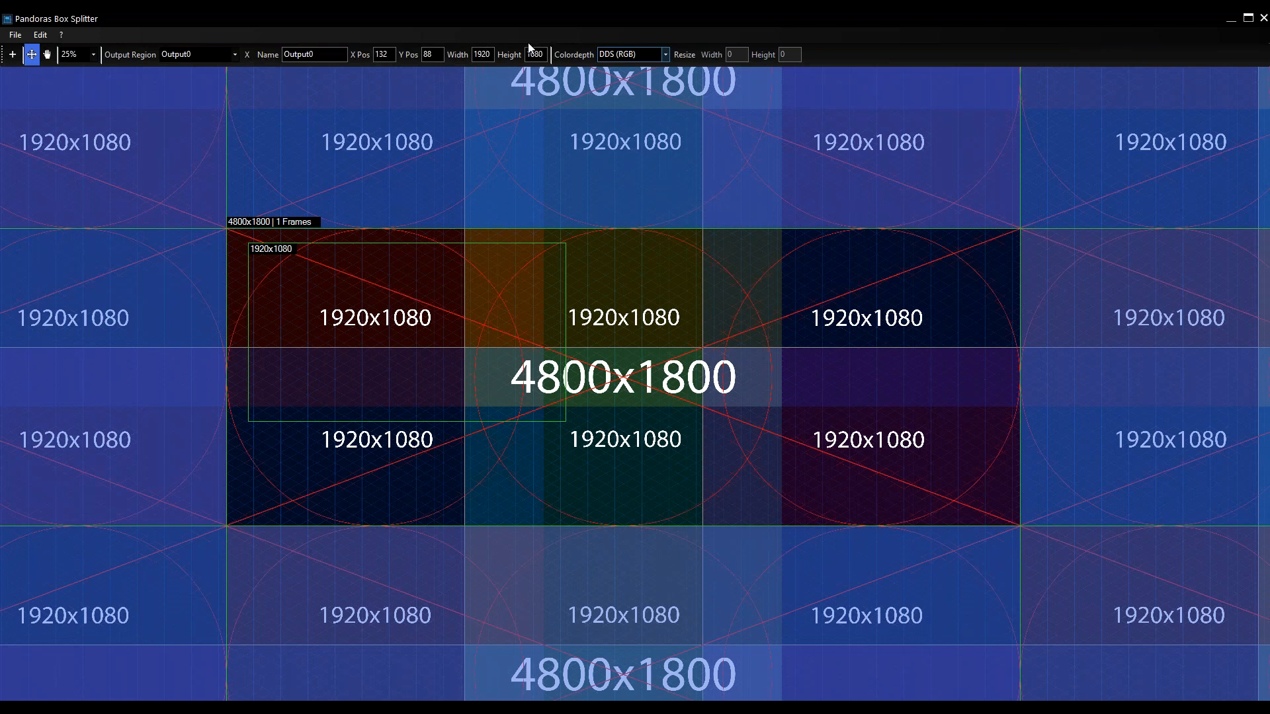
drag(419, 302, 415, 303)
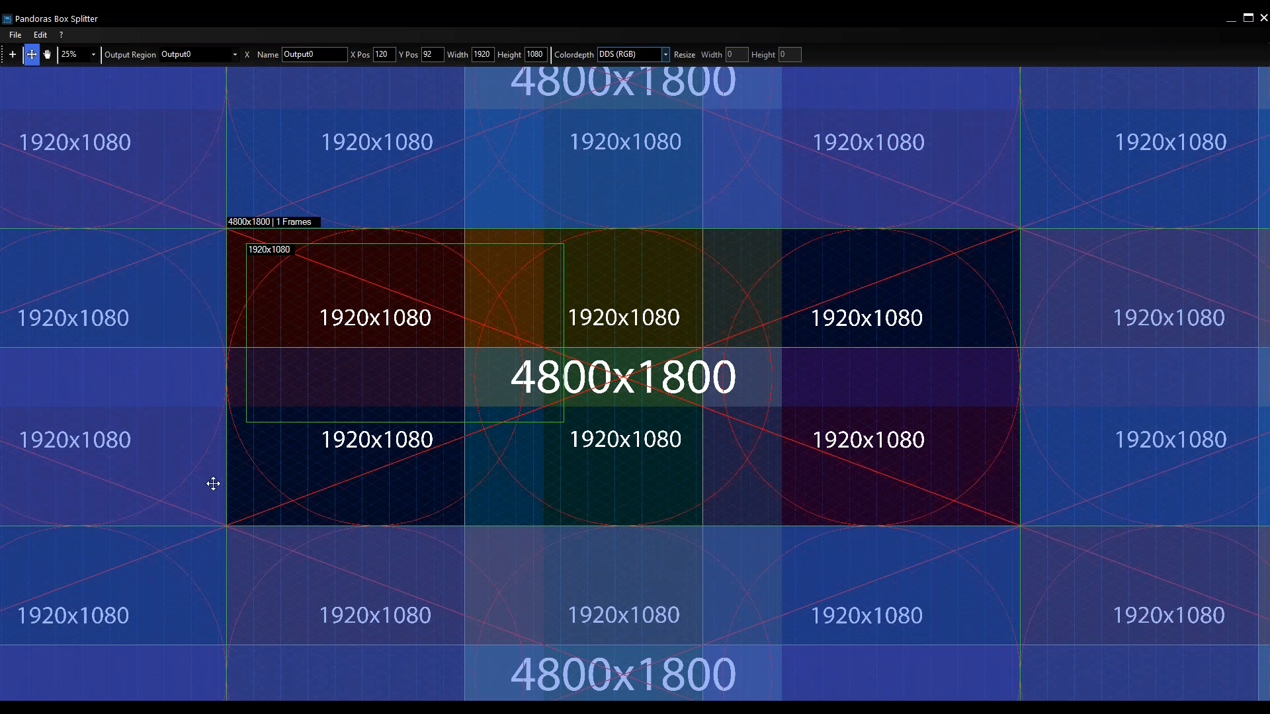
- Set the first output region's X and Y positions to 0
drag(389, 54, 331, 54)
text(0)
key(Return)
double_click(429, 54)
text(0)
key(Return)
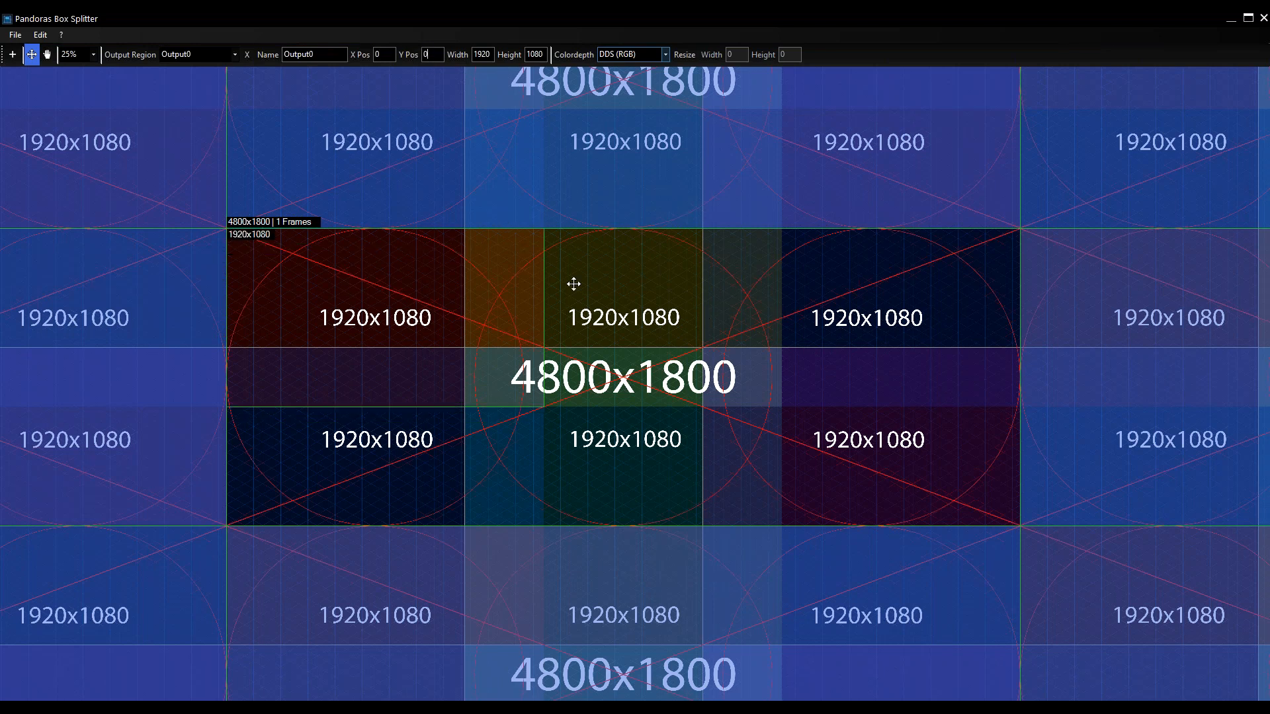
- Create a second 1920x1080 output region and position it at X 1440, Y 0
right_click(579, 258)
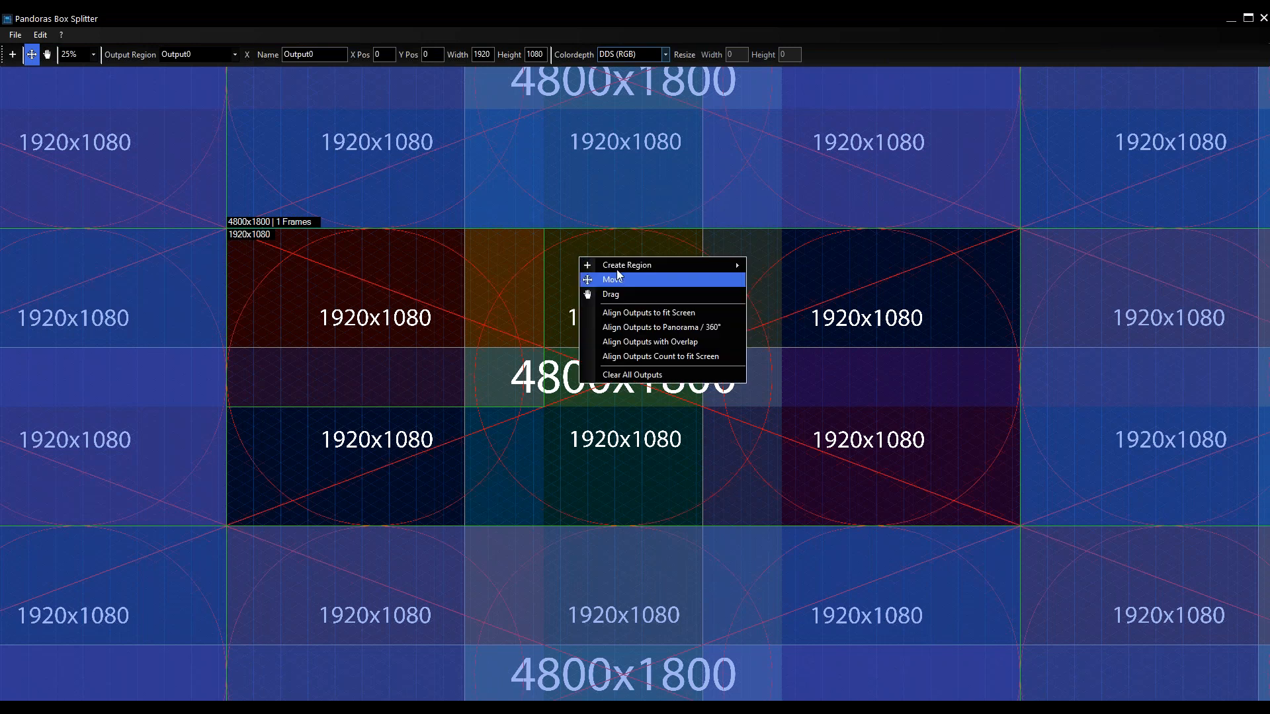
mouse_move(621, 268)
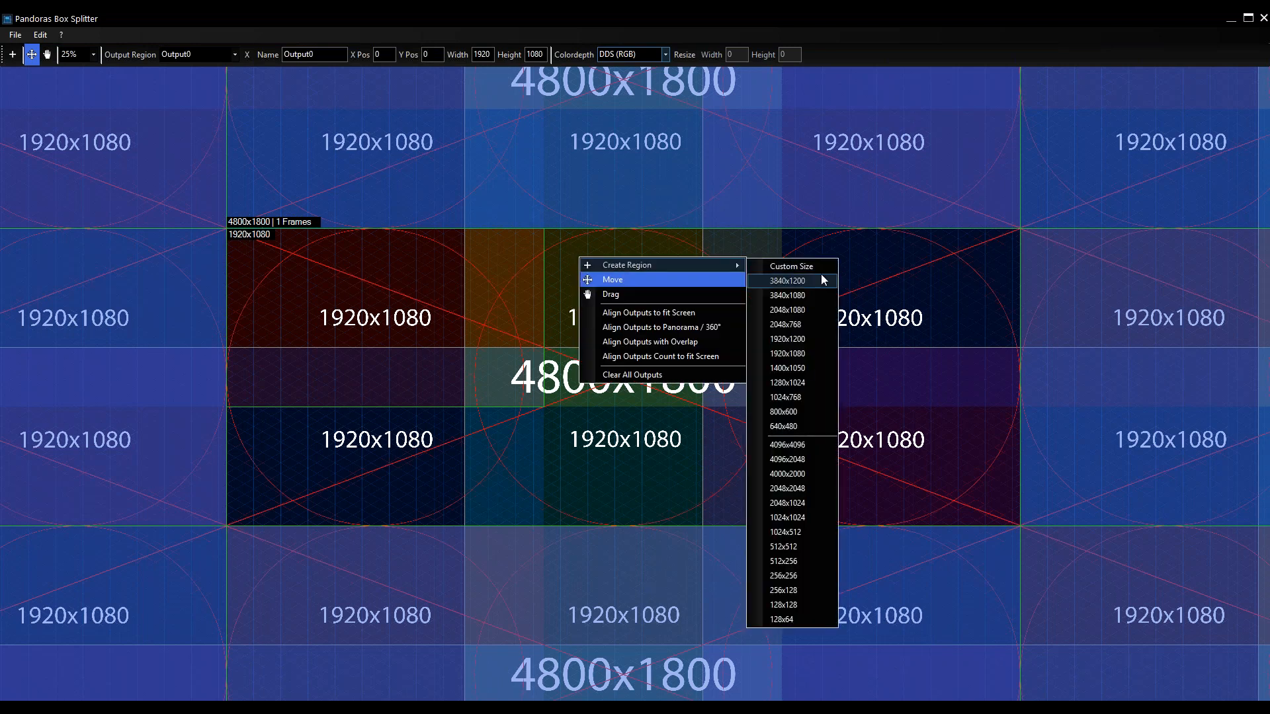
click(788, 354)
click(580, 252)
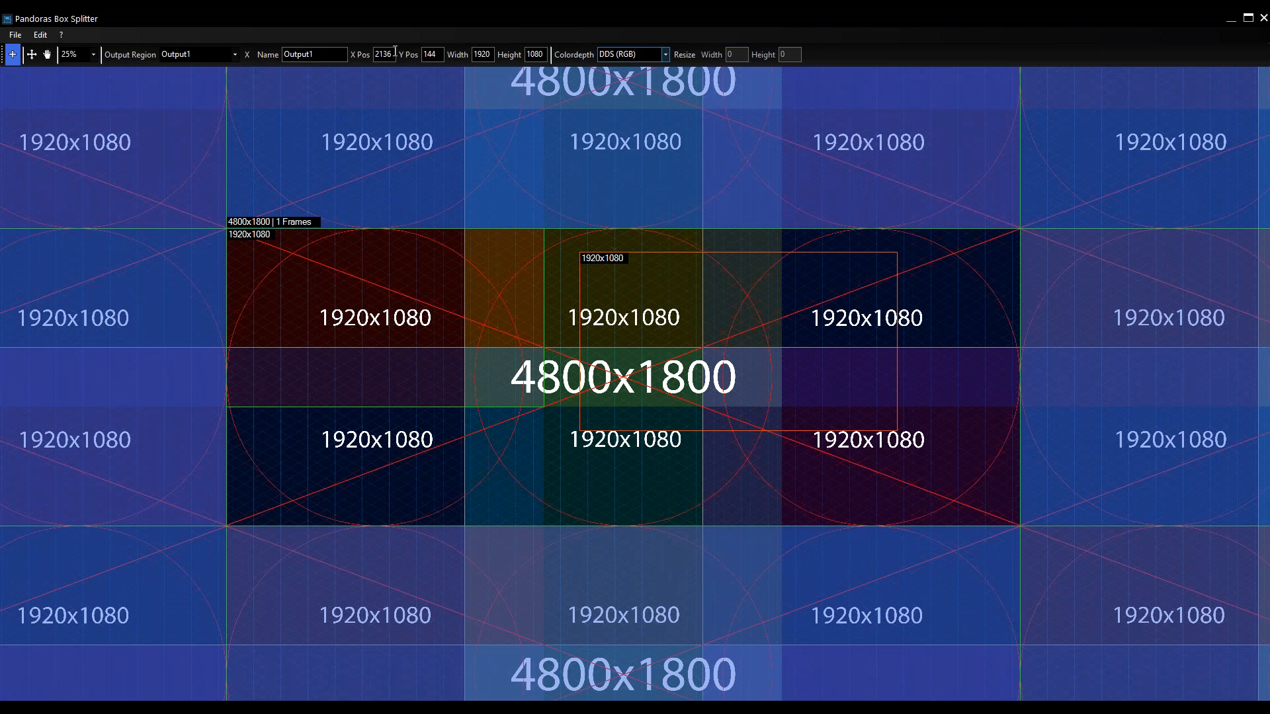
double_click(372, 56)
text(1440)
key(Return)
drag(442, 53, 422, 54)
text(0)
key(Return)
- Create a third 1920x1080 output region and position it at X 2880, Y 0
right_click(802, 261)
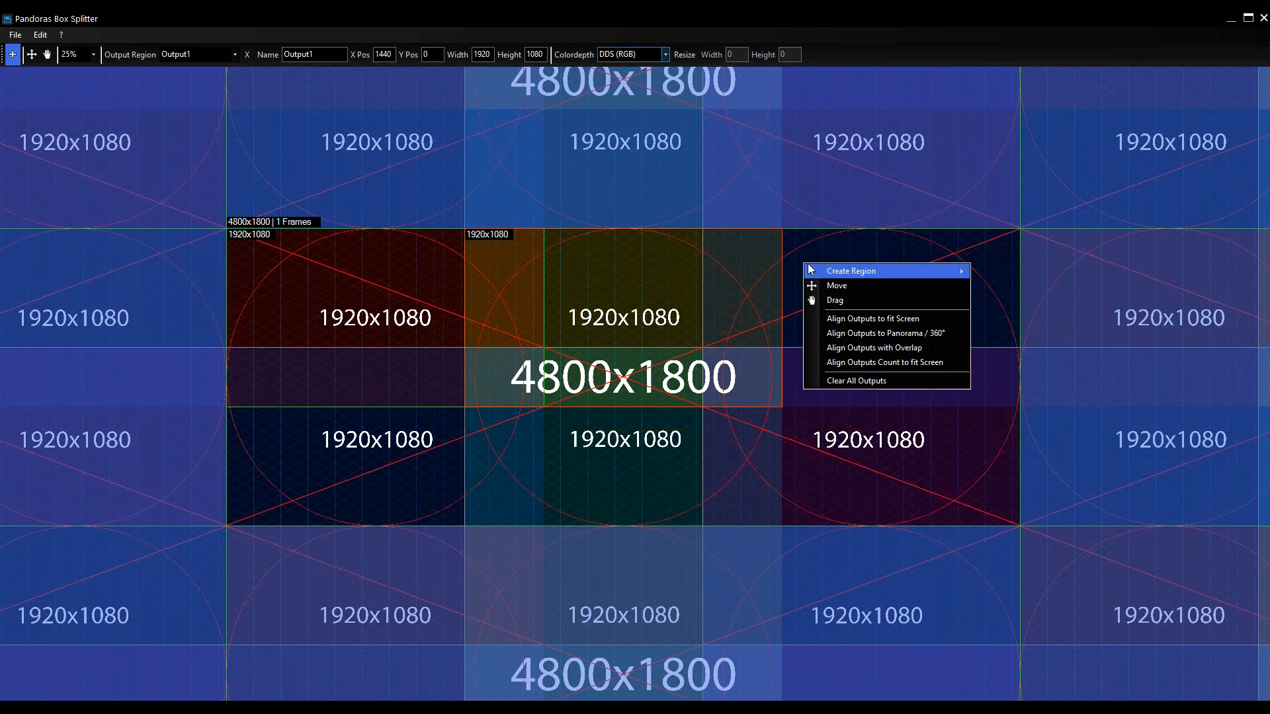
mouse_move(828, 270)
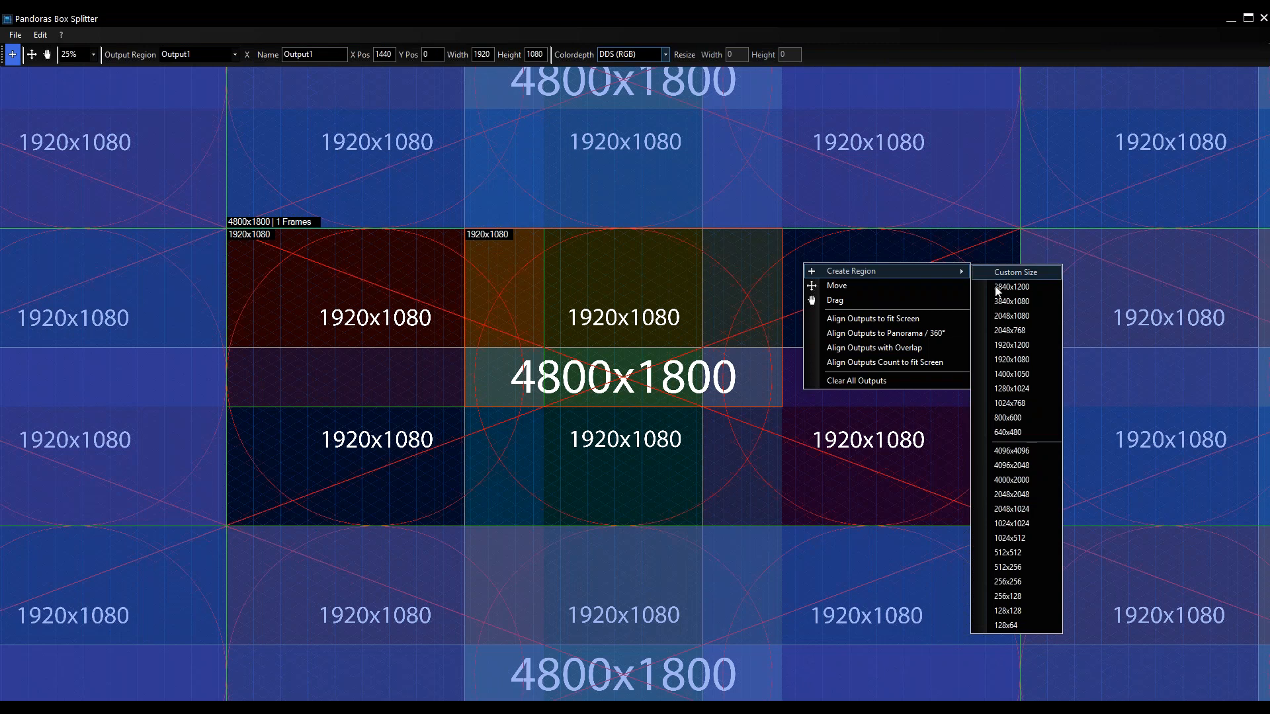
click(1023, 358)
click(821, 266)
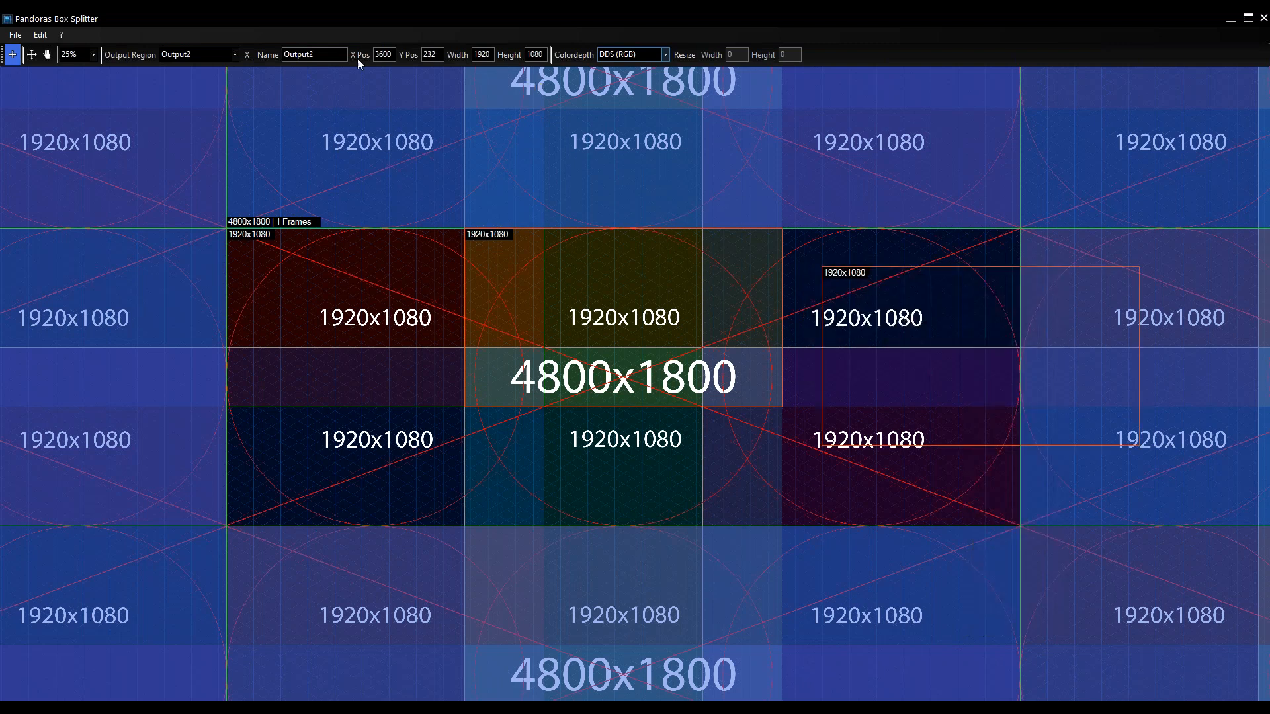
drag(393, 55, 366, 58)
text(2880)
key(Return)
drag(440, 55, 424, 54)
text(0)
key(Return)
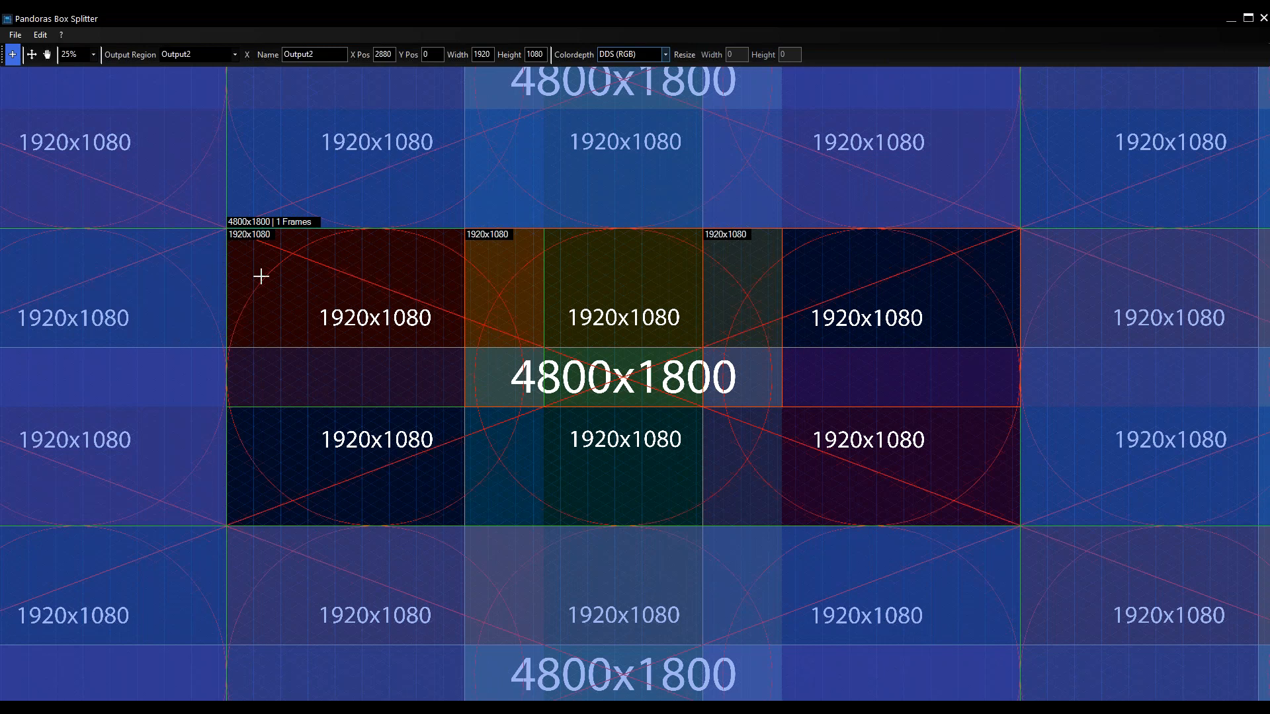
- Add a fourth 1920x1080 output region and position it at X 0, Y 720
click(504, 421)
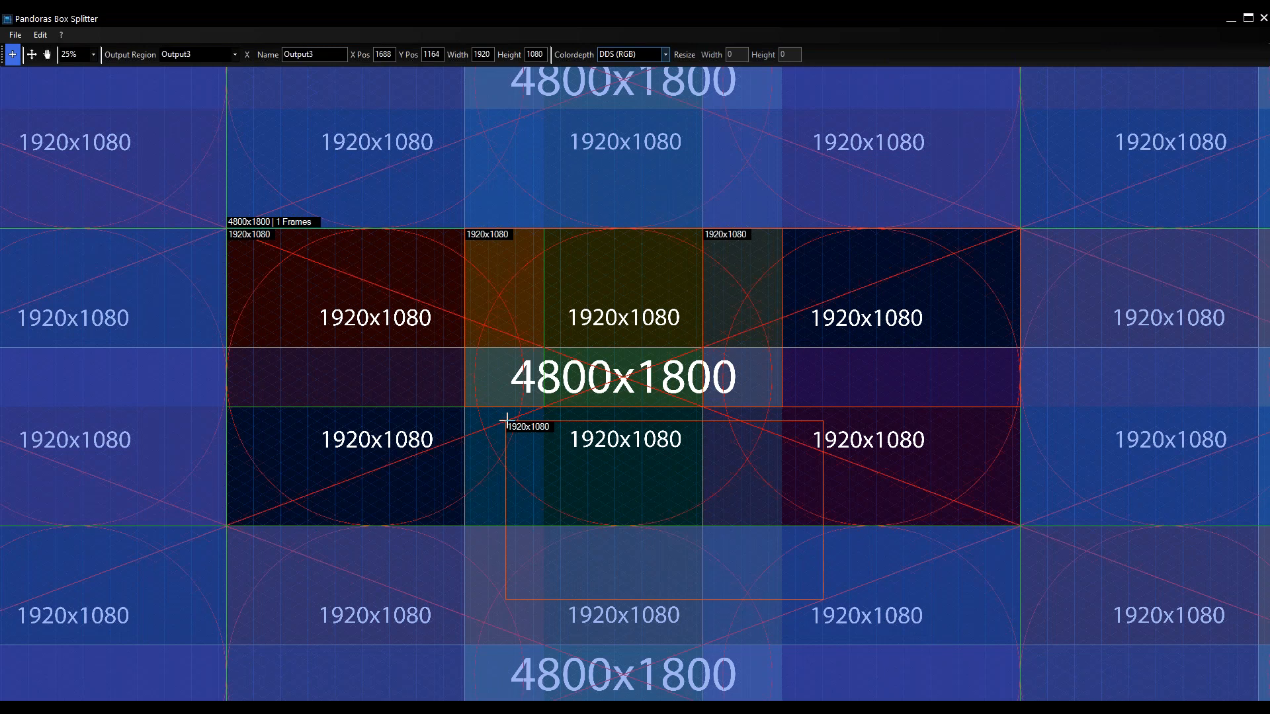
double_click(393, 54)
text(0)
key(Return)
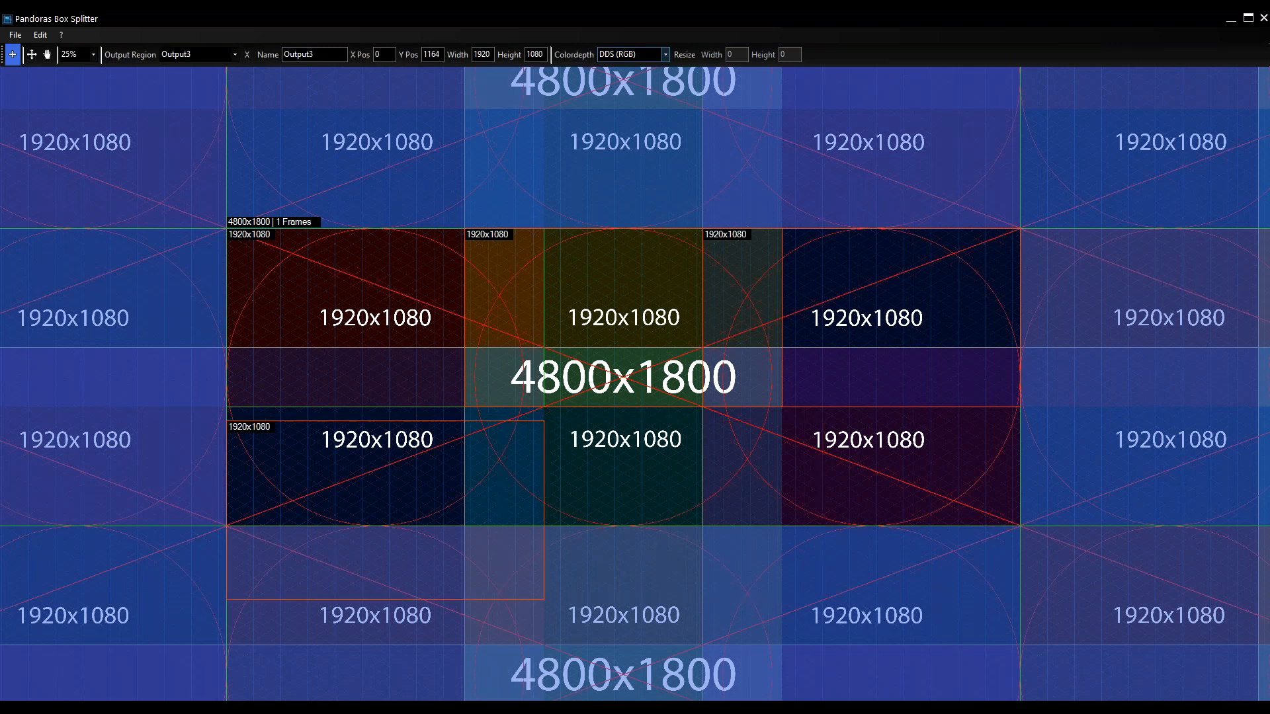
double_click(432, 55)
text(720)
key(Return)
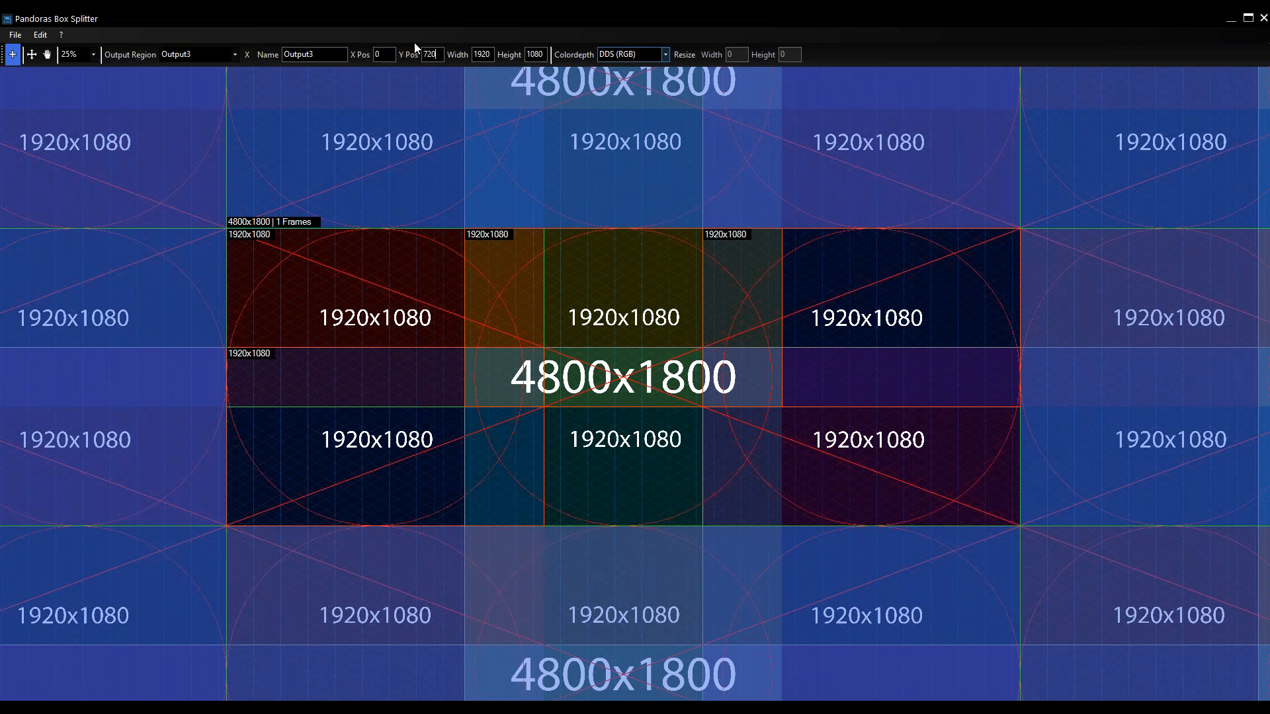
- Add a fifth 1920x1080 output region and position it at X 1440, Y 720
click(615, 362)
double_click(377, 53)
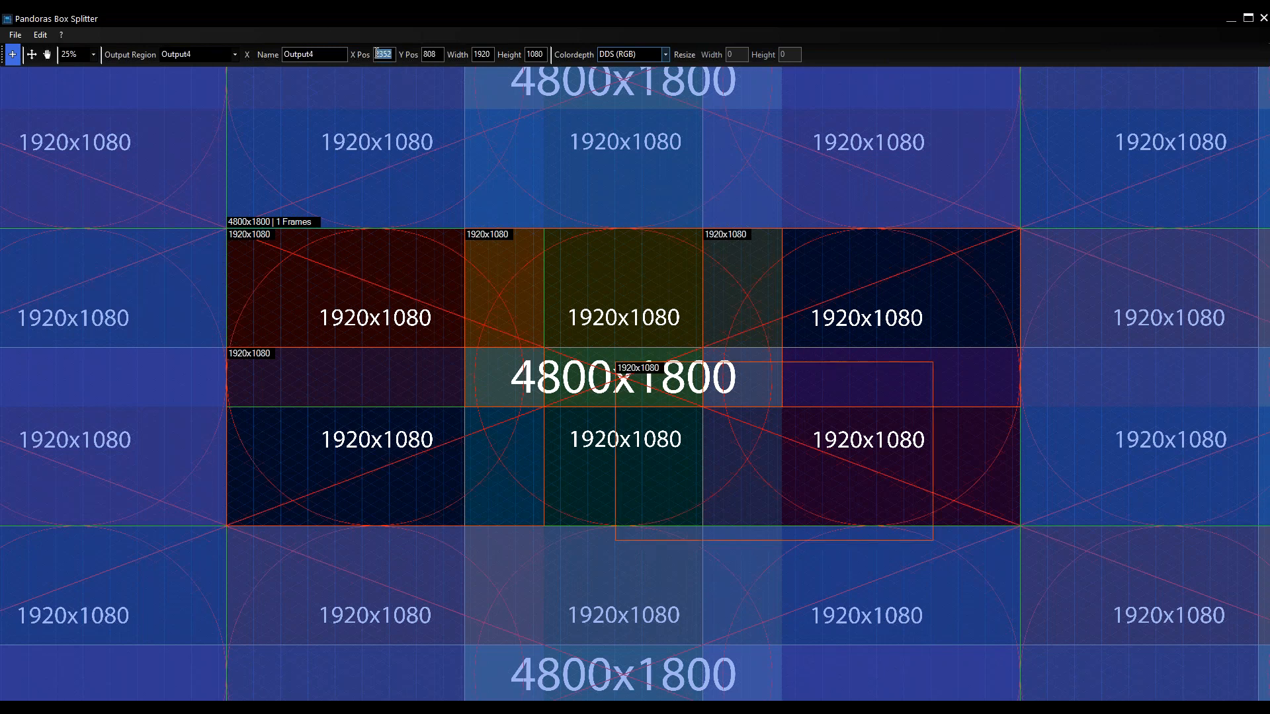
text(1440)
key(Return)
double_click(423, 54)
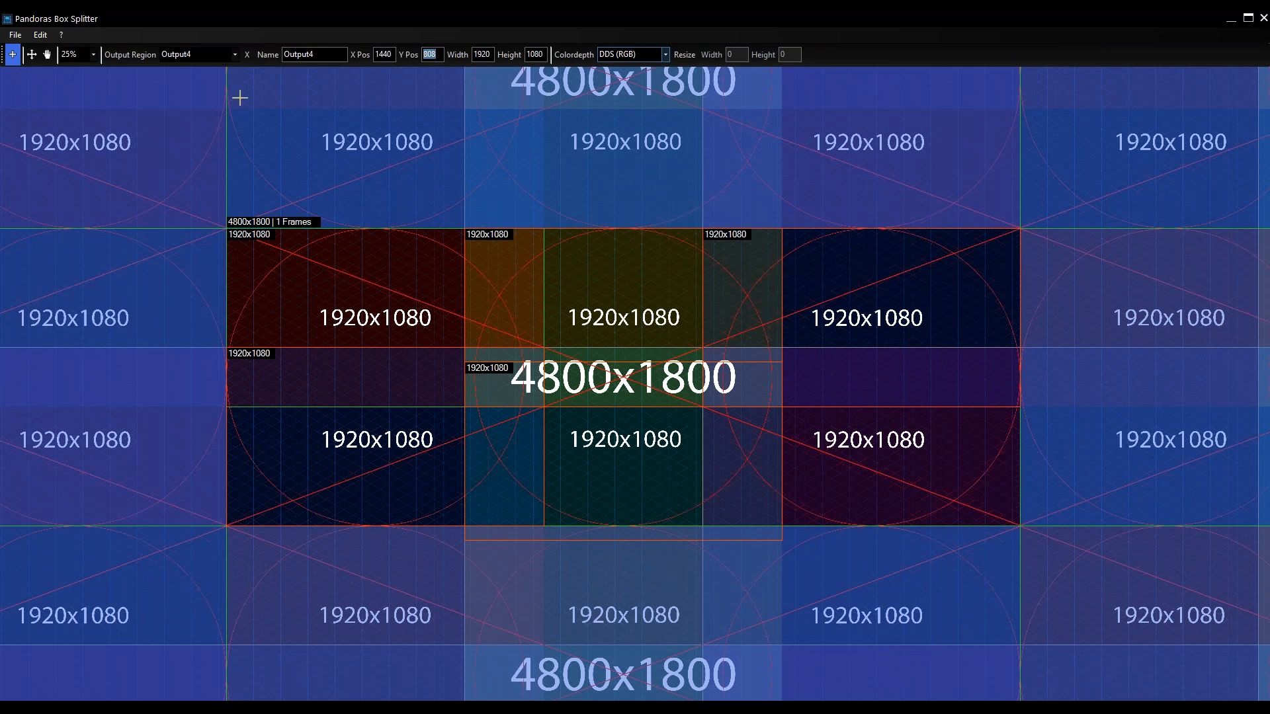
text(720)
key(Return)
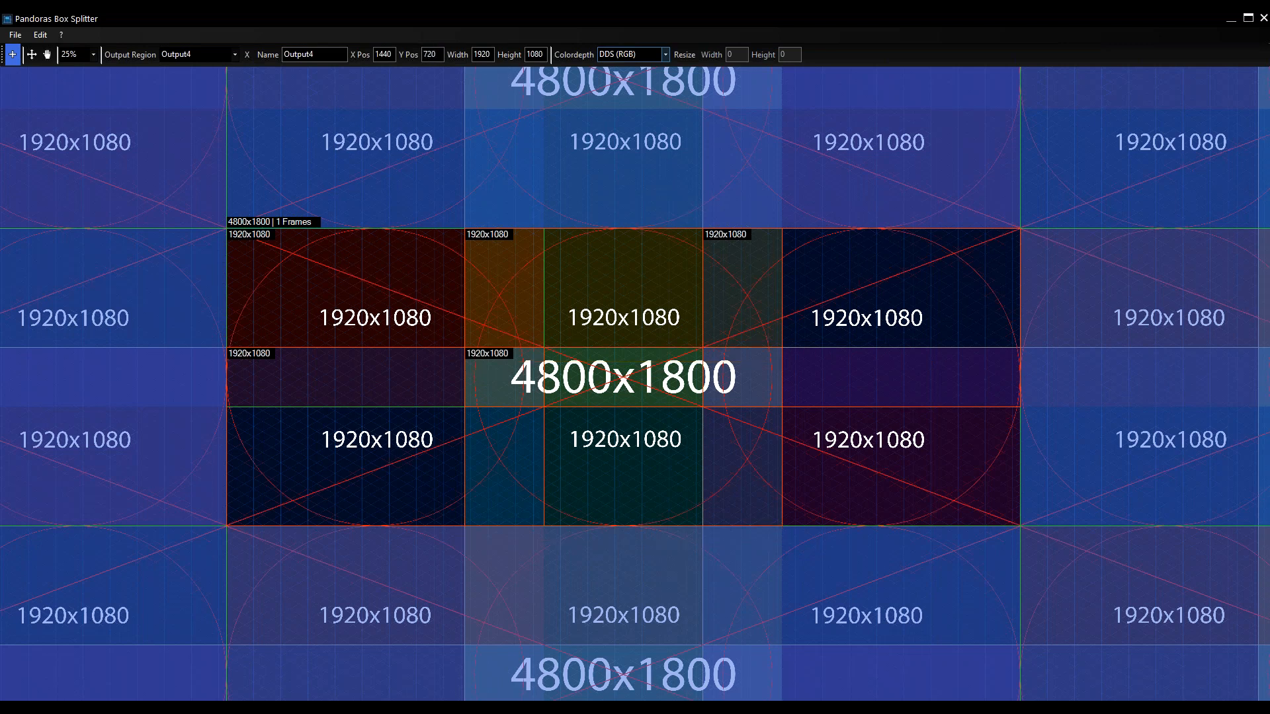
- Add a sixth 1920x1080 output region and position it at X 2880, Y 720
click(807, 362)
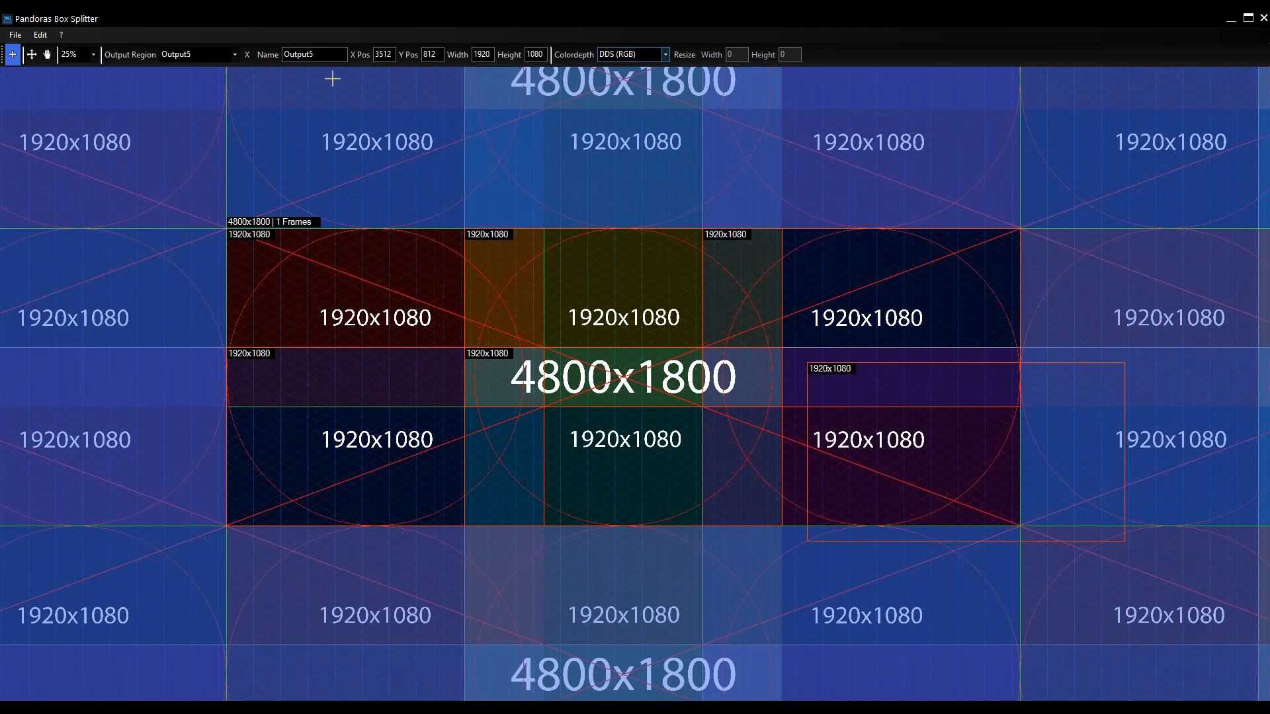
double_click(384, 54)
text(2880)
key(Return)
click(422, 57)
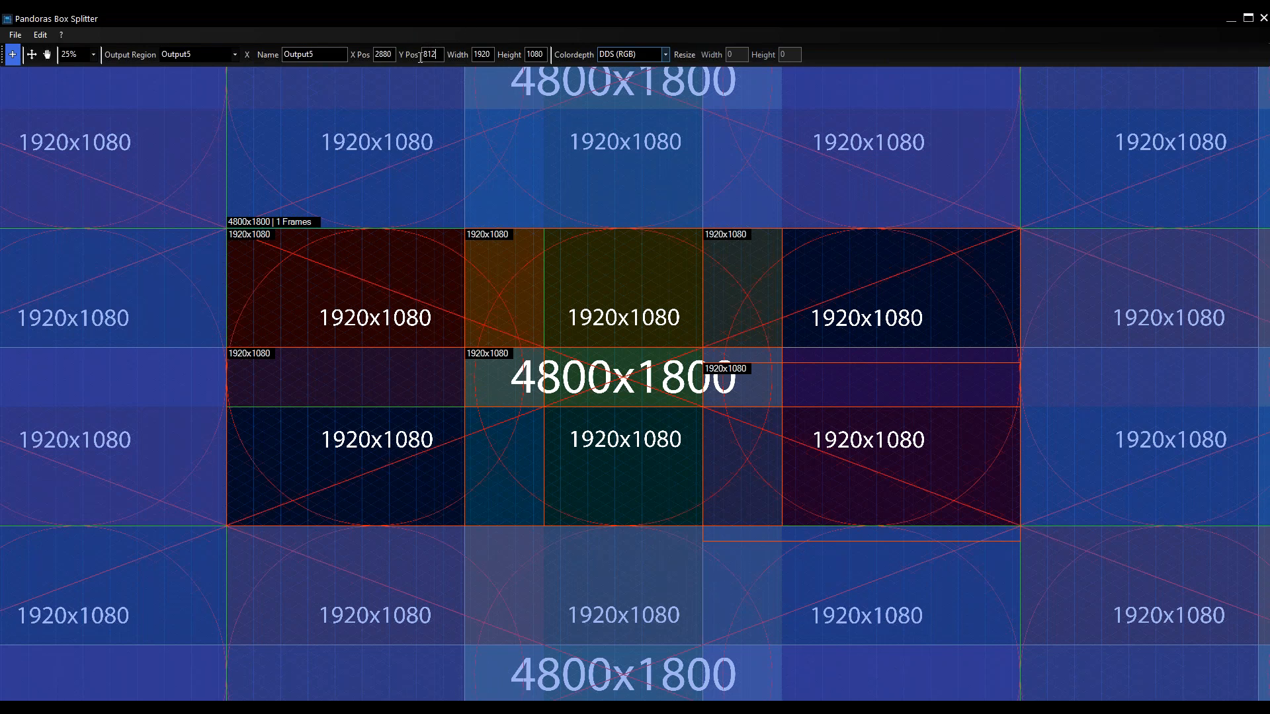
text(720)
key(Return)
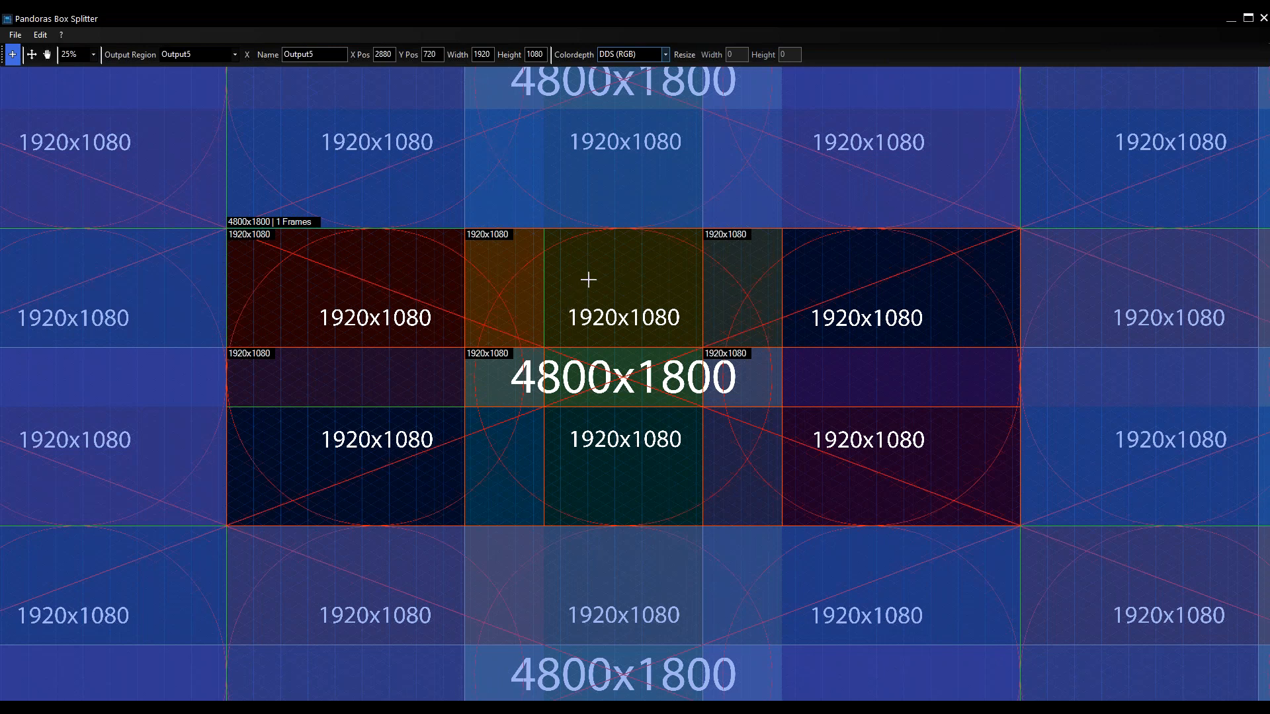
- Clear all outputs and align three 1920x1080 outputs horizontally from X 0, Y 0 with an overlap of 25.00
right_click(594, 280)
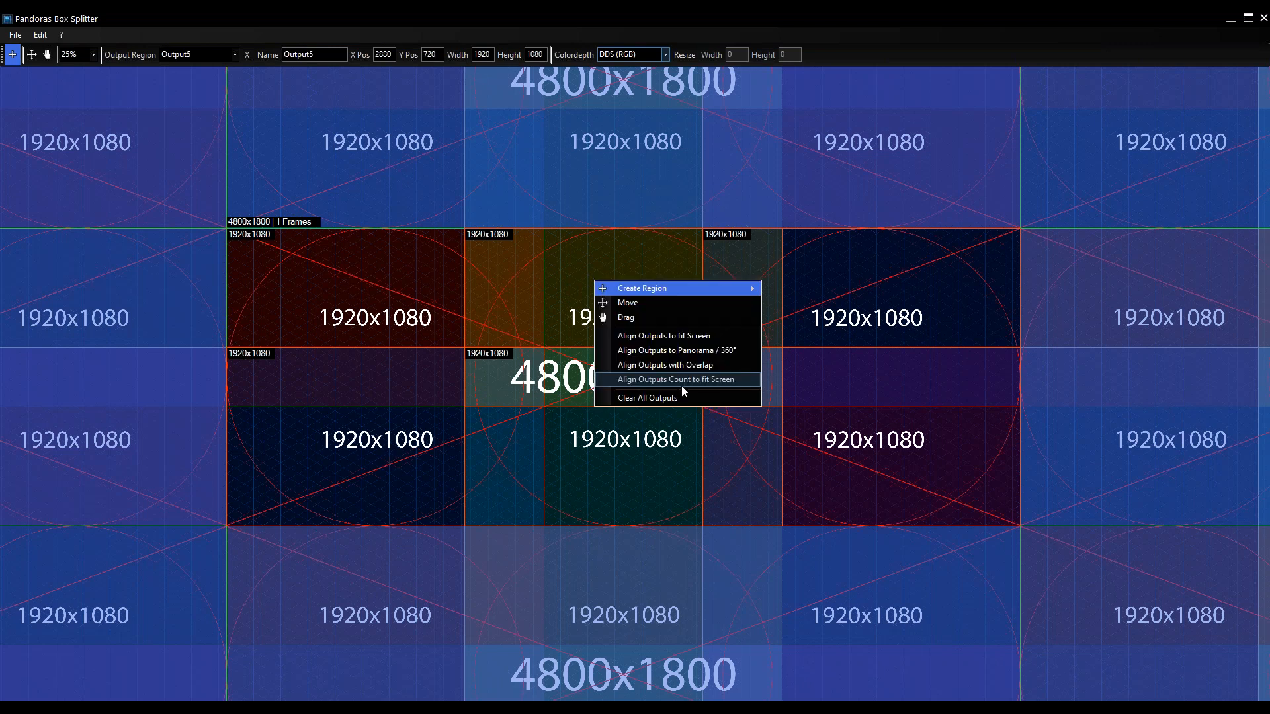
click(648, 398)
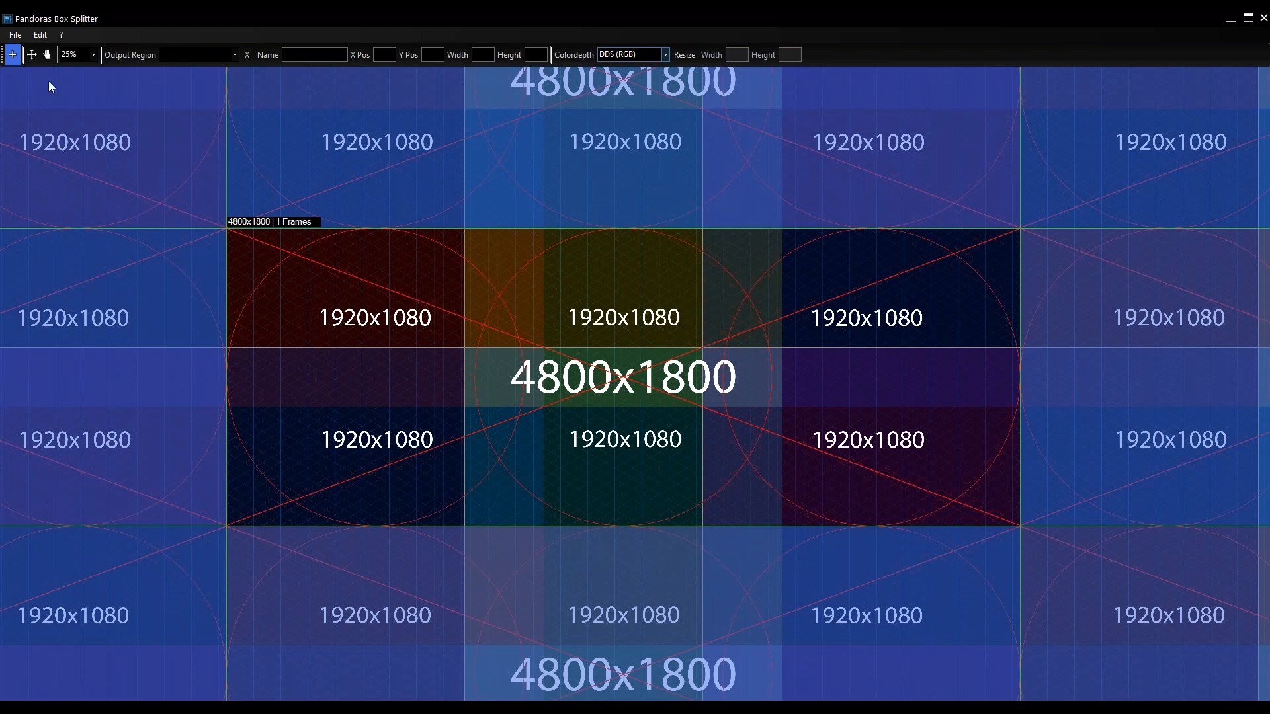
click(42, 35)
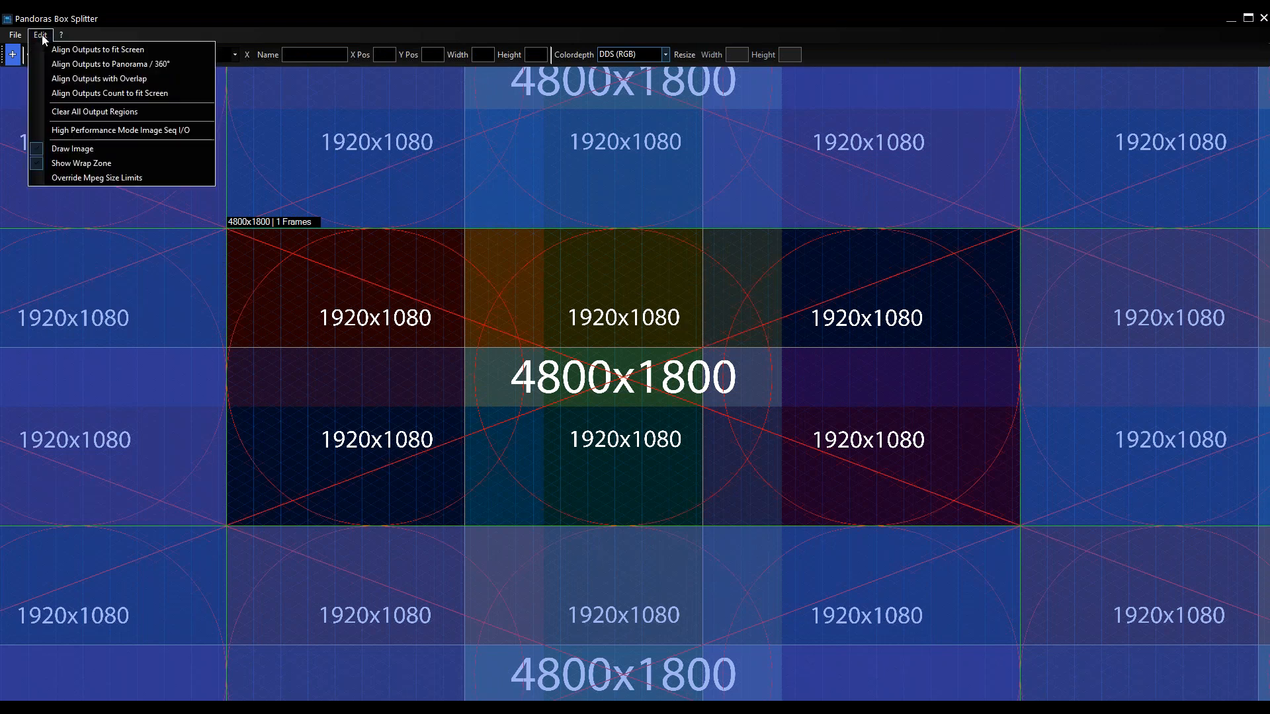
click(110, 82)
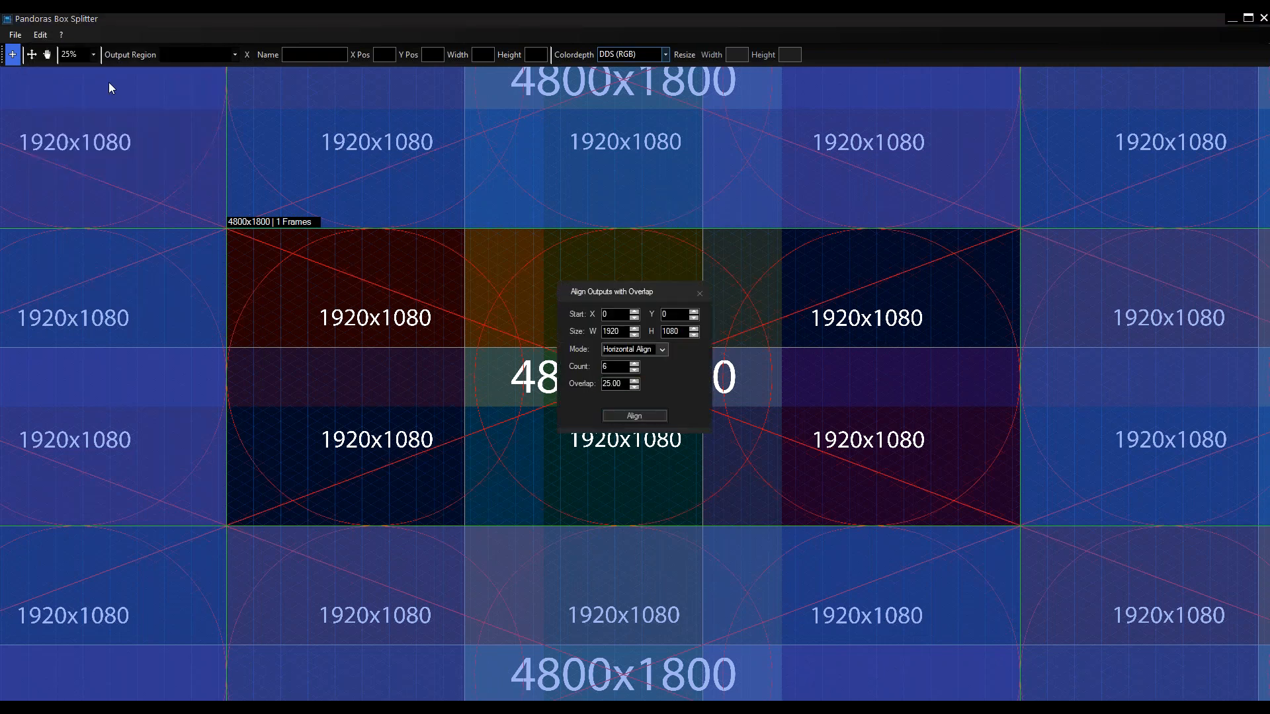
drag(616, 301, 605, 250)
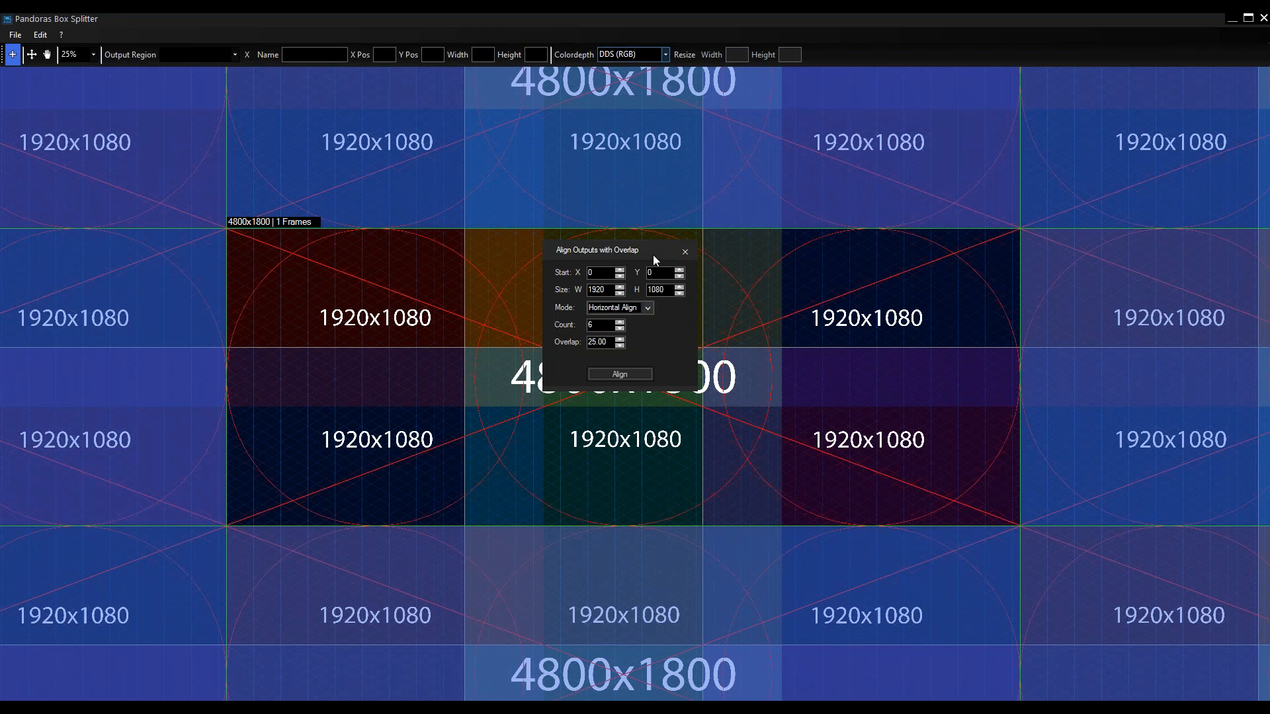
drag(655, 258, 174, 284)
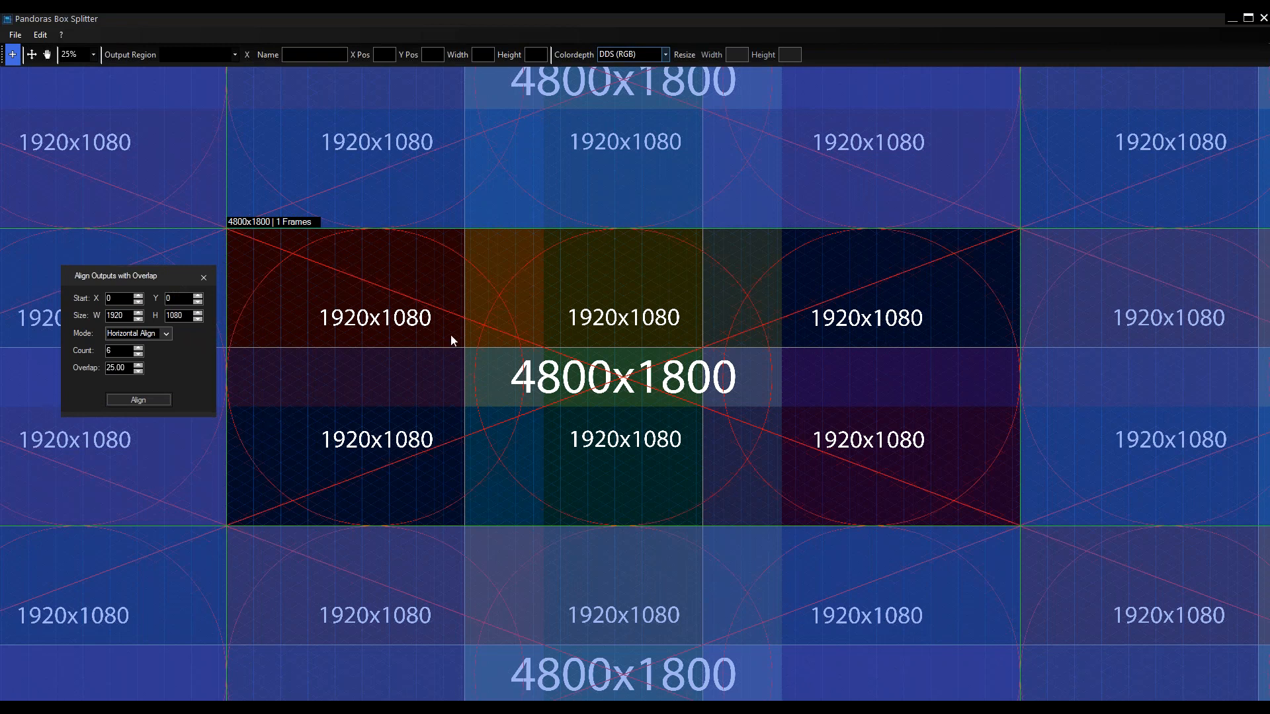
click(166, 333)
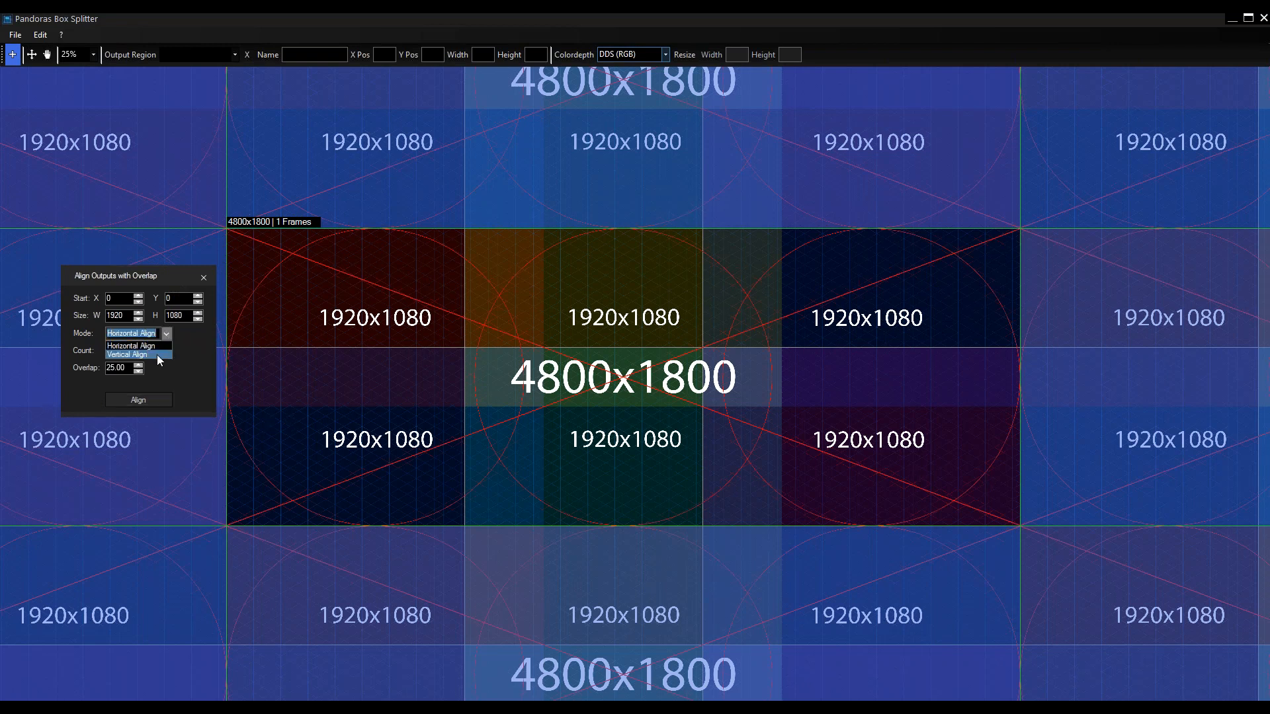
click(188, 340)
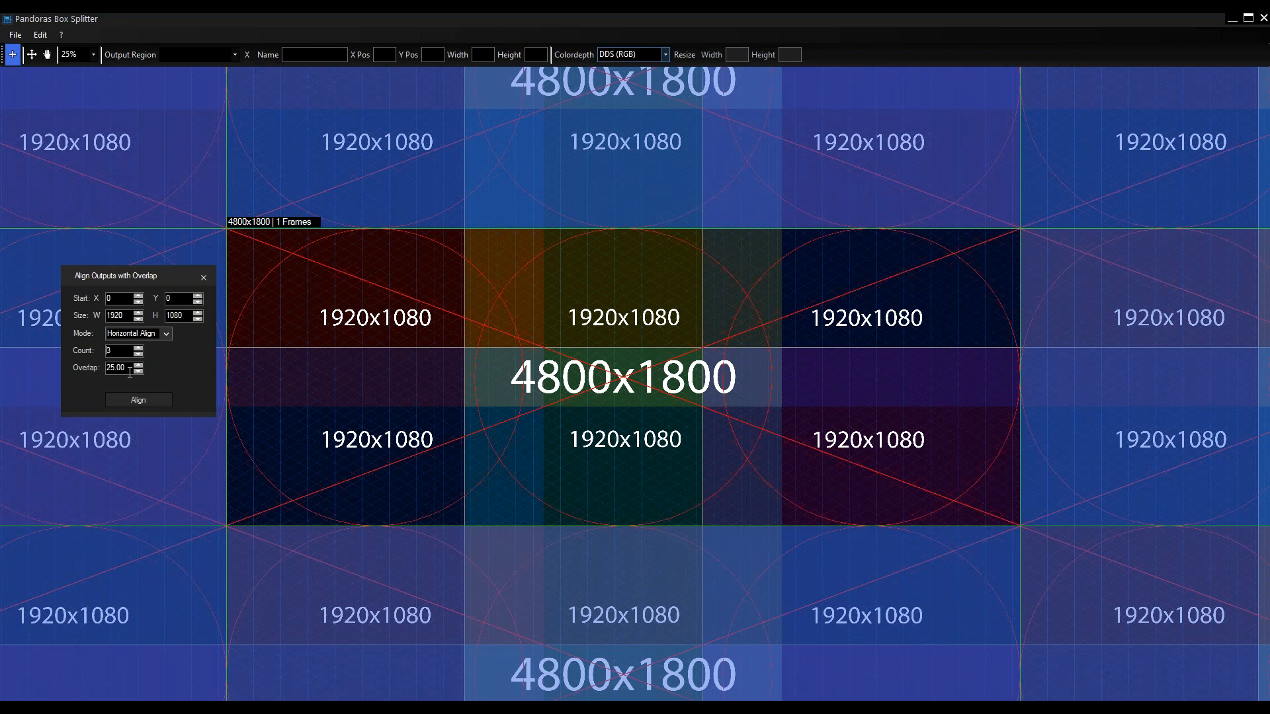
mouse_move(109, 273)
mouse_down()
mouse_move(127, 260)
mouse_move(97, 270)
mouse_up()
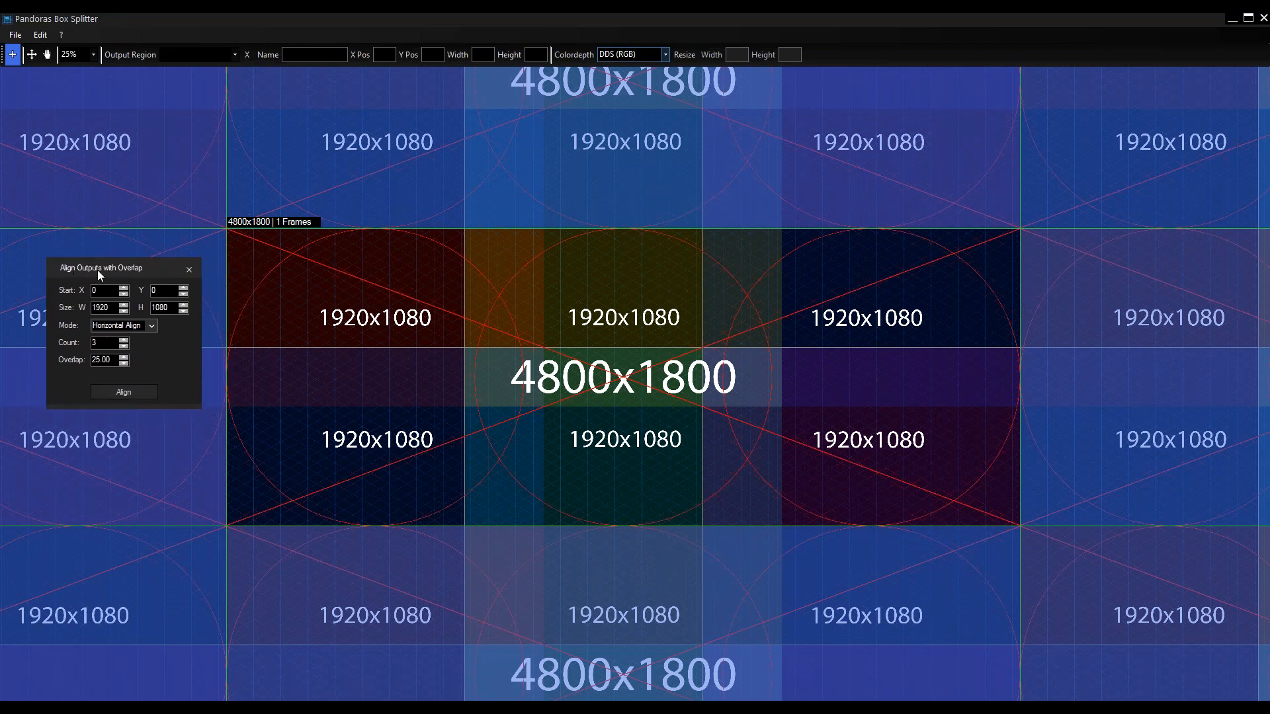
click(117, 391)
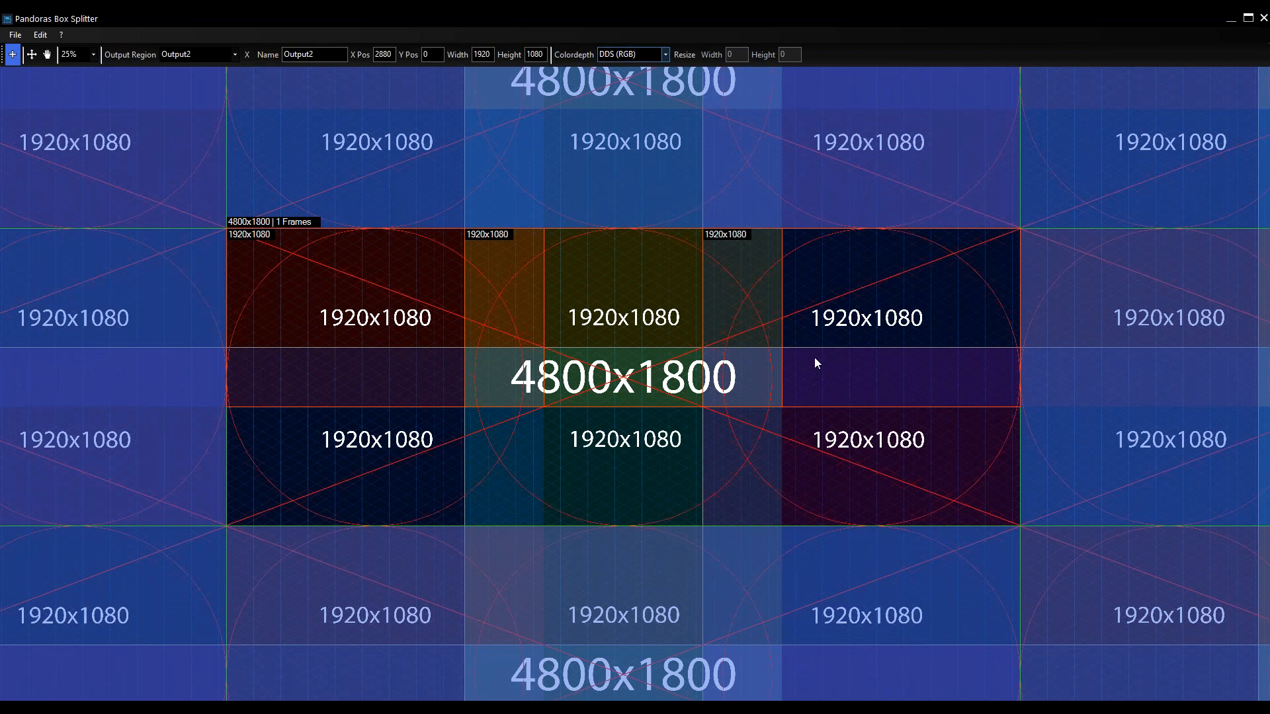
- Align a second horizontal row of three 1920x1080 outputs from X 0, Y 720 with an overlap of 25.00
click(41, 35)
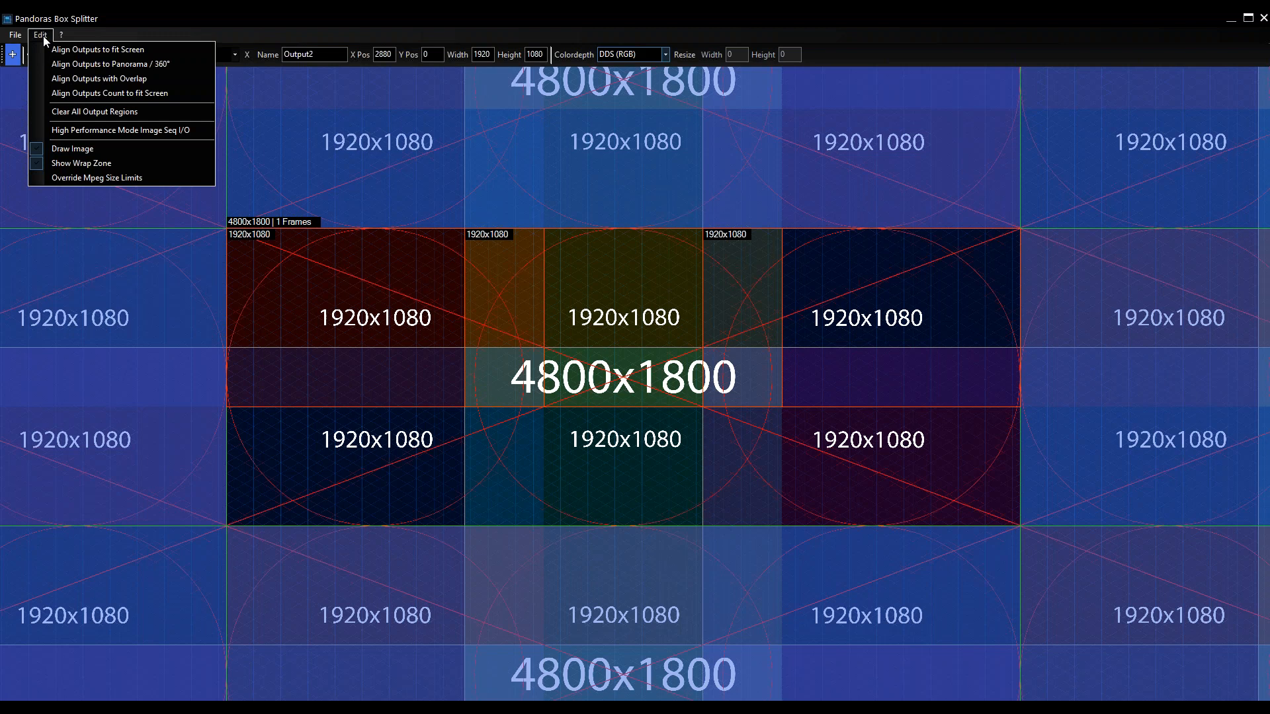
click(77, 80)
drag(656, 291, 321, 255)
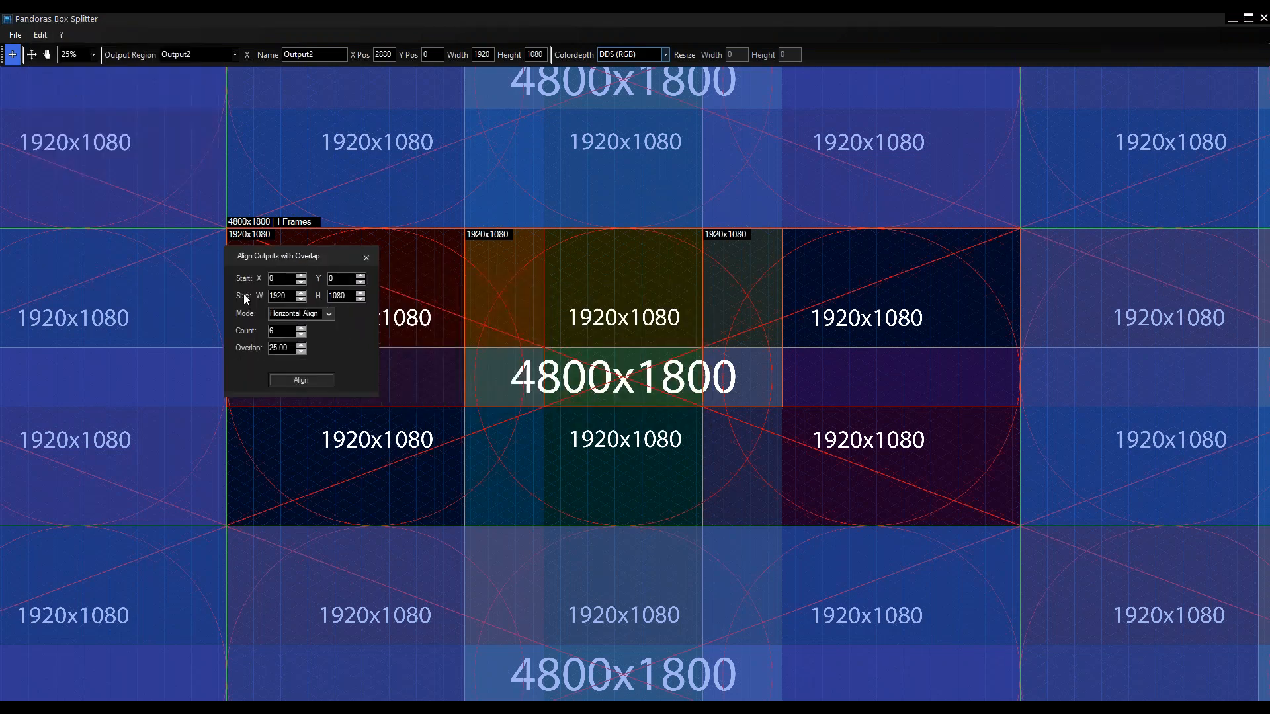
click(278, 278)
double_click(340, 279)
text(720)
click(306, 381)
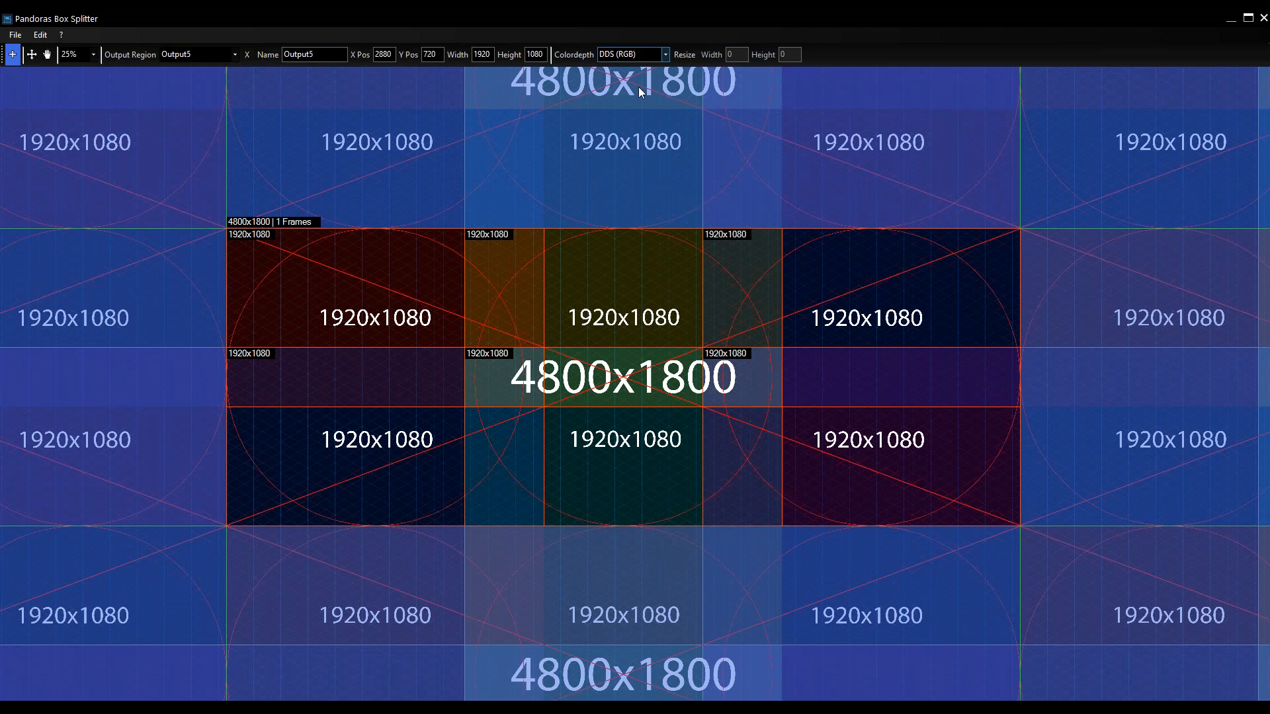
- Choose DDS (RGB) as the colordepth and export the image sequence to the Split files folder inside IMG, with start and last frame 0
click(665, 53)
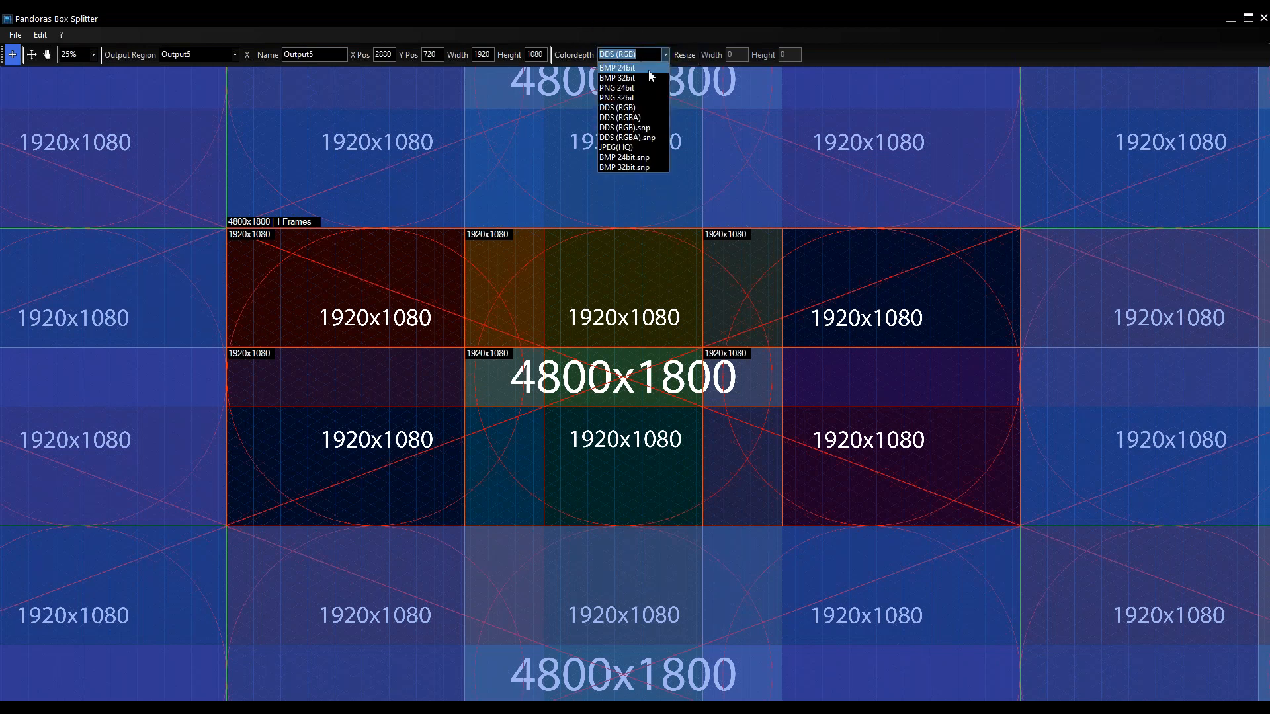
click(645, 108)
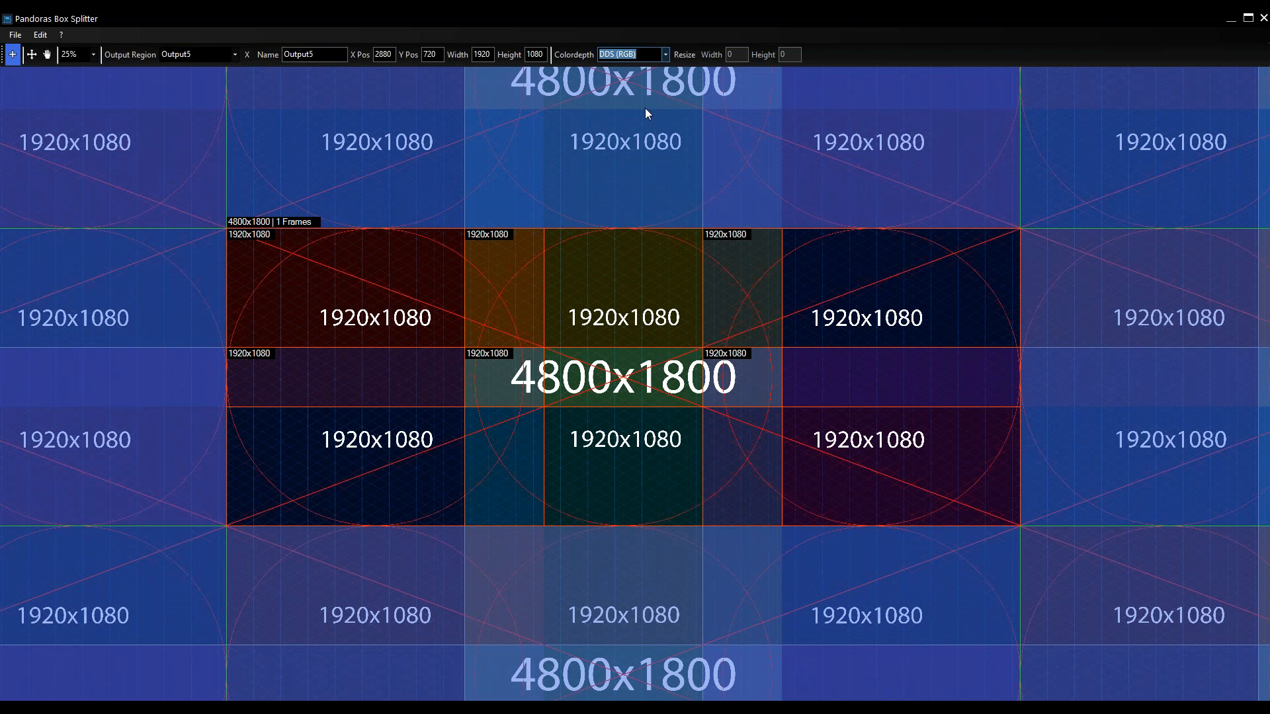
click(14, 36)
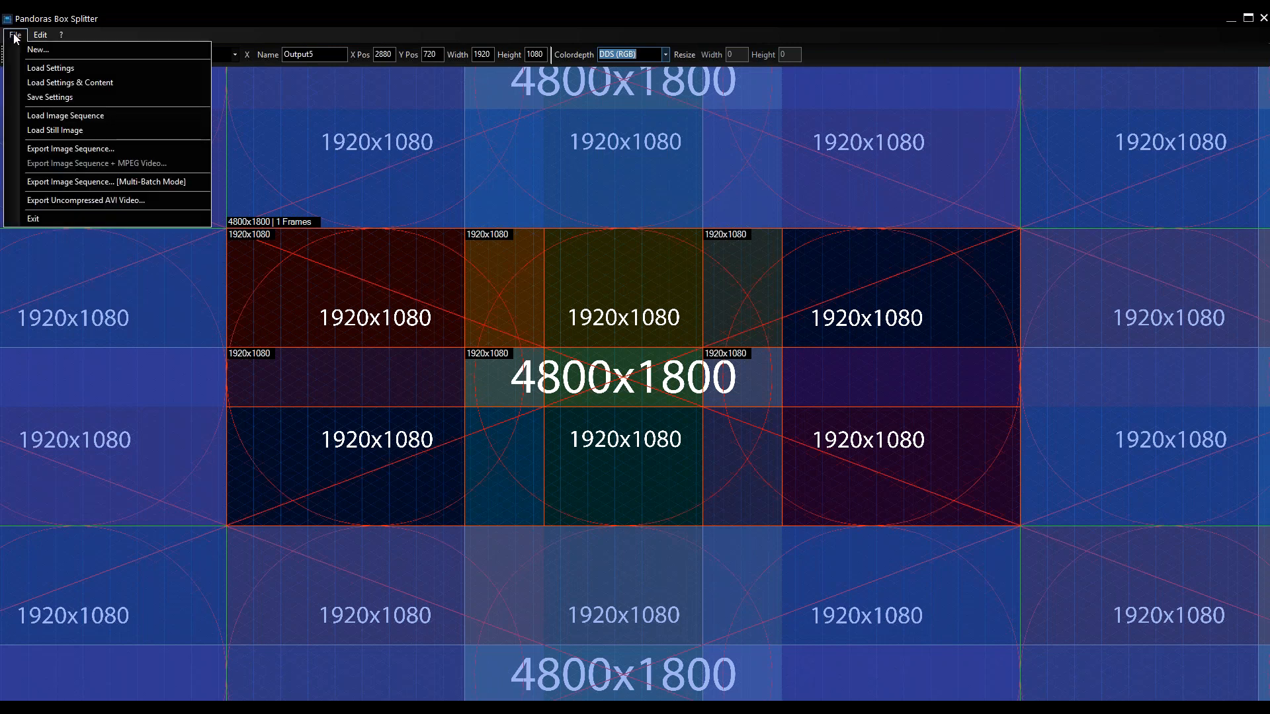
click(46, 149)
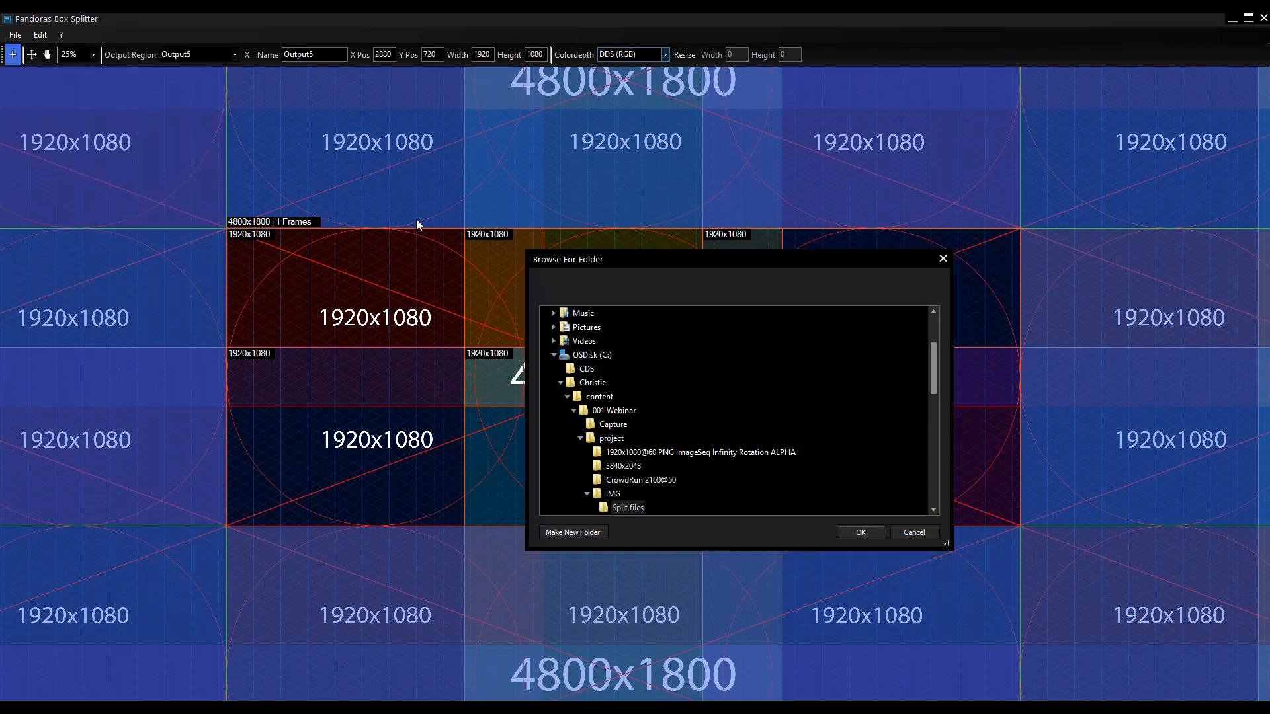
drag(595, 261, 491, 145)
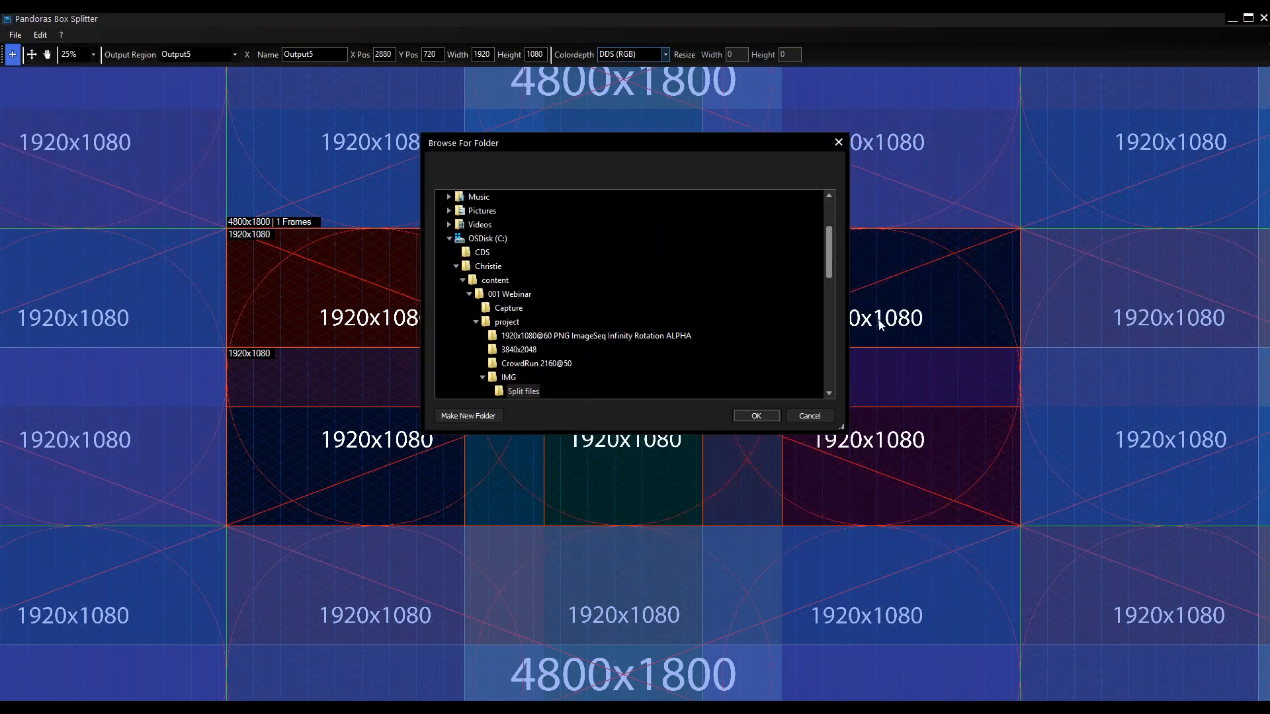
drag(830, 256, 827, 282)
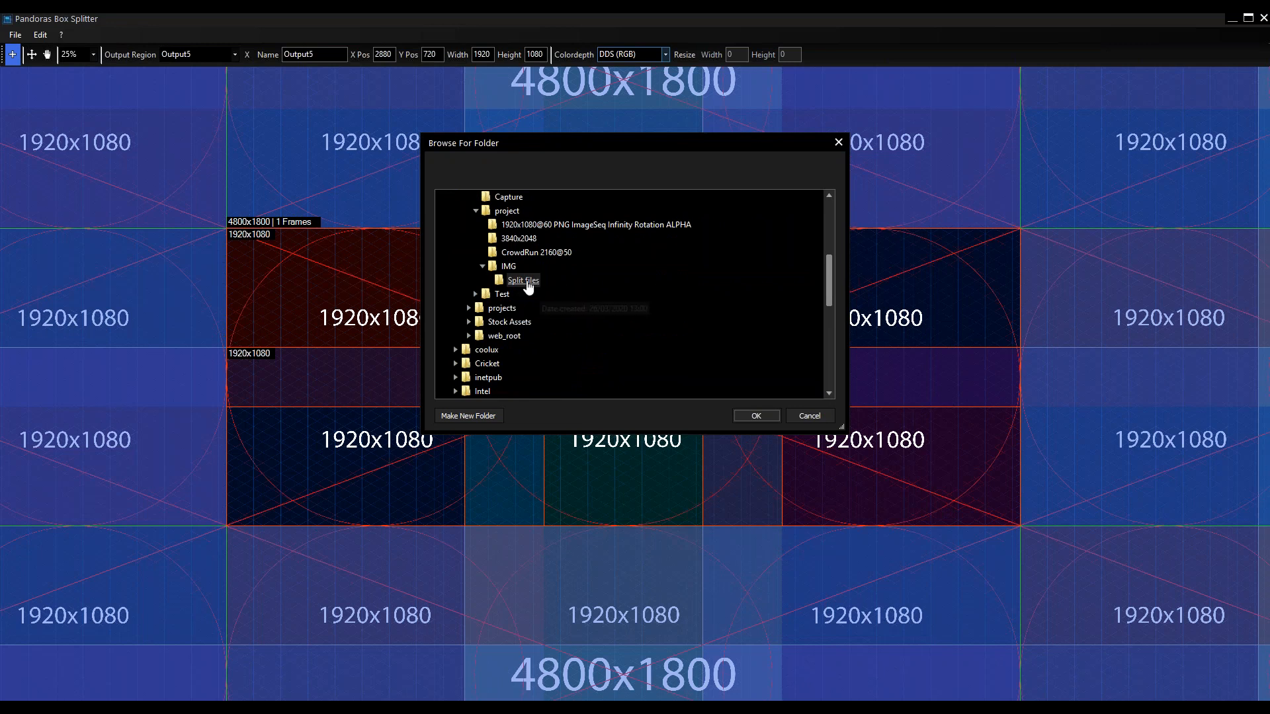
click(507, 282)
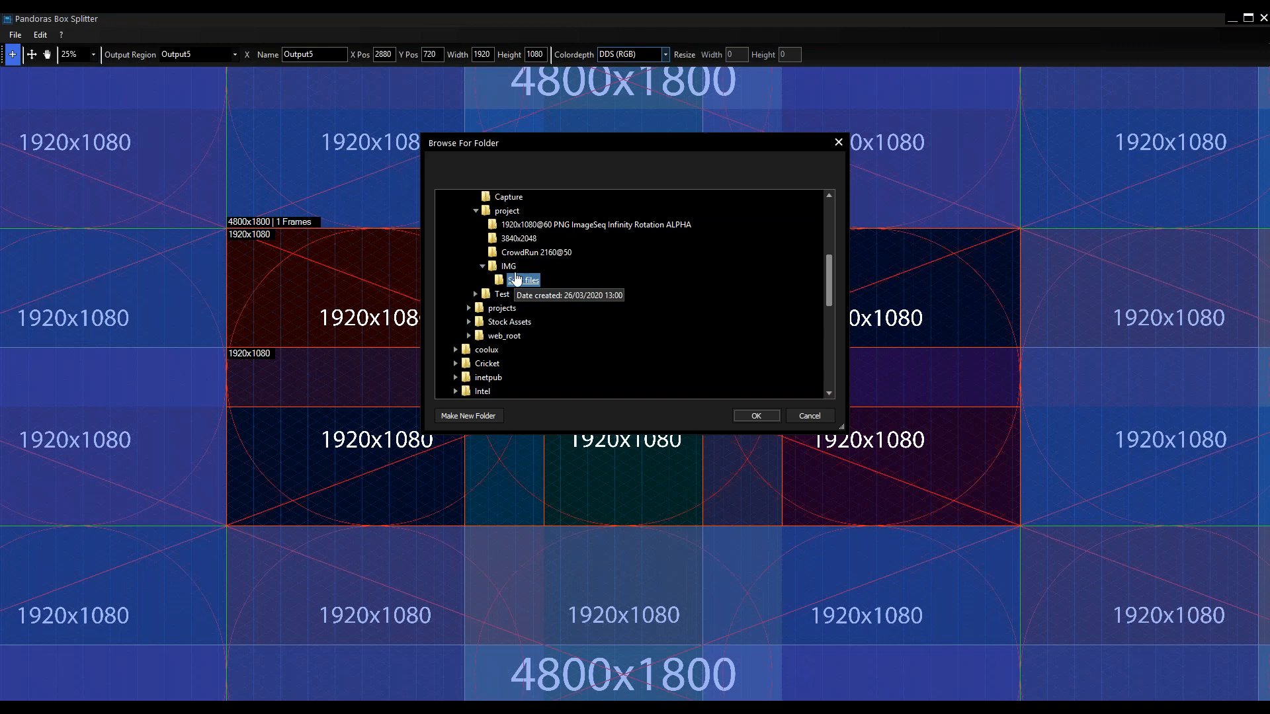
click(751, 415)
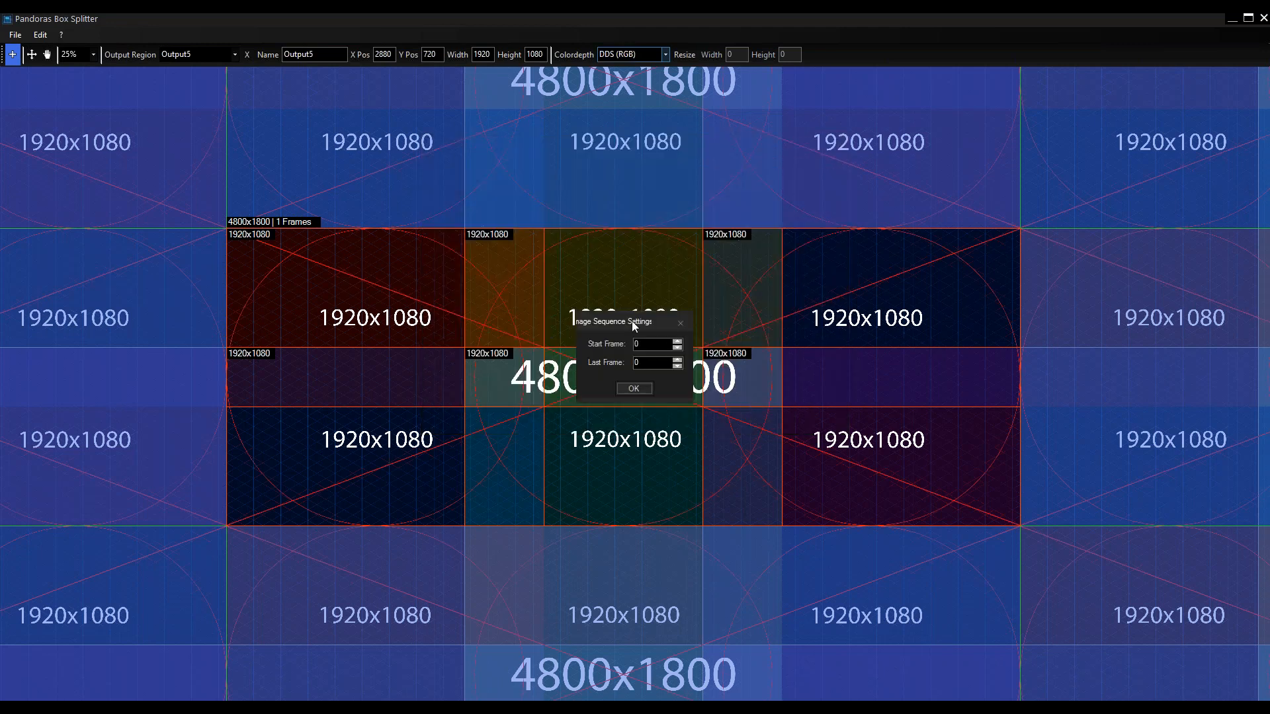
drag(623, 259, 601, 266)
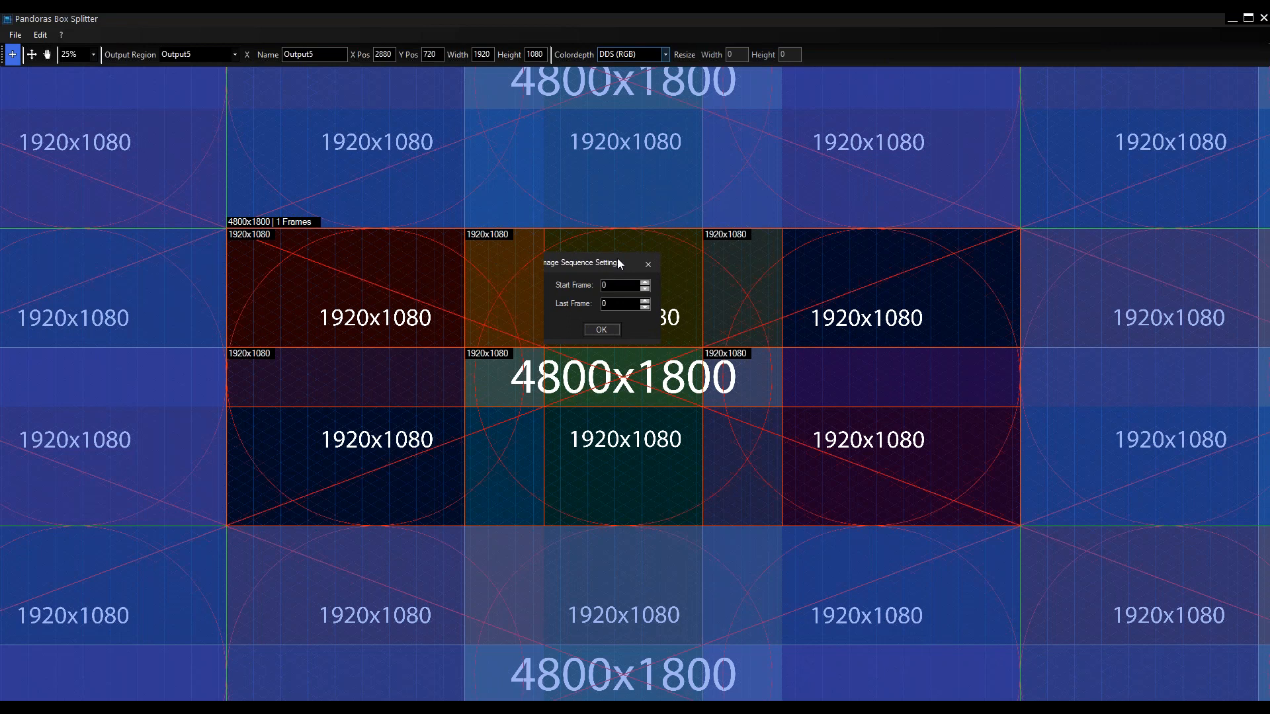
click(601, 330)
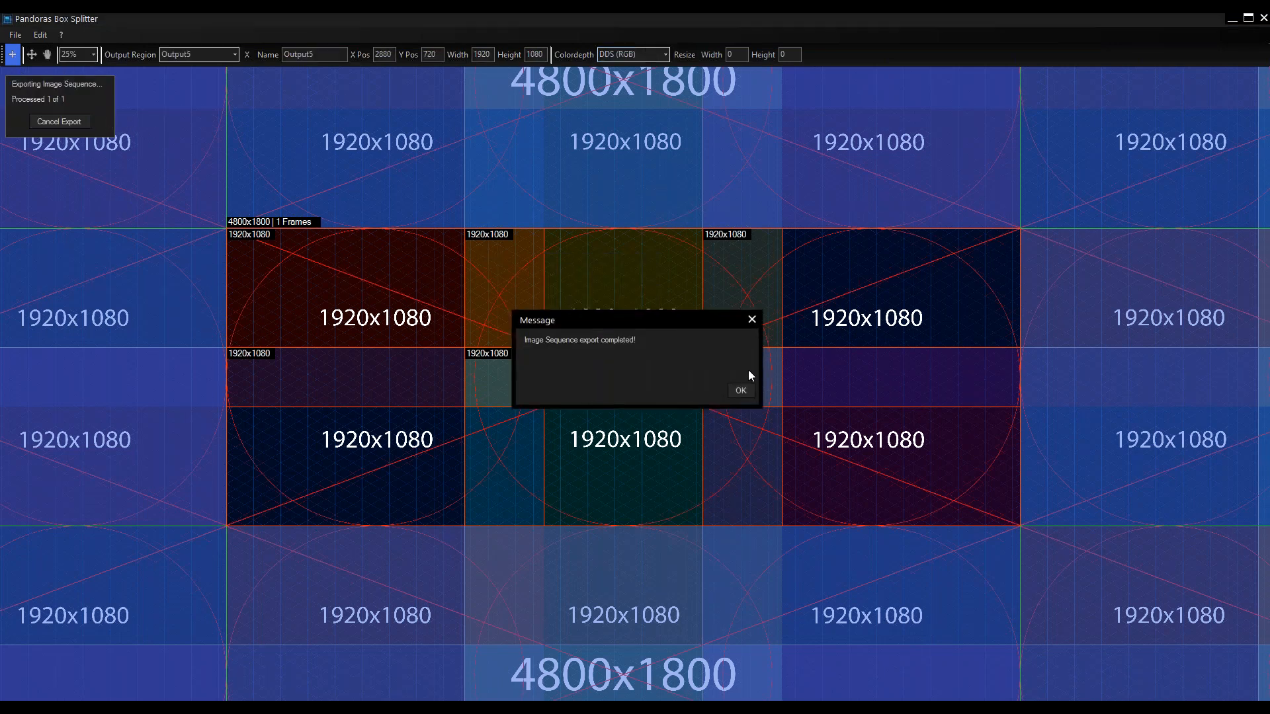
click(740, 391)
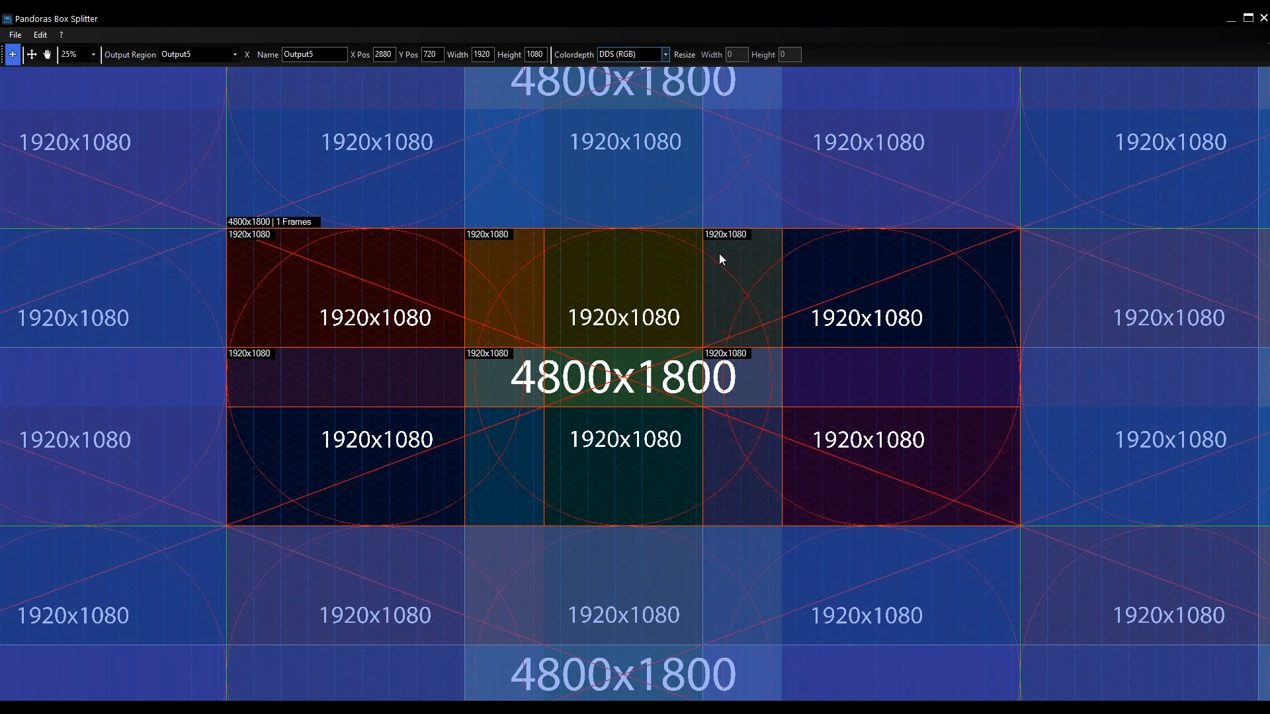
- Switch to File Explorer and open the exported image in the Output0 subfolder of Split files
click(190, 709)
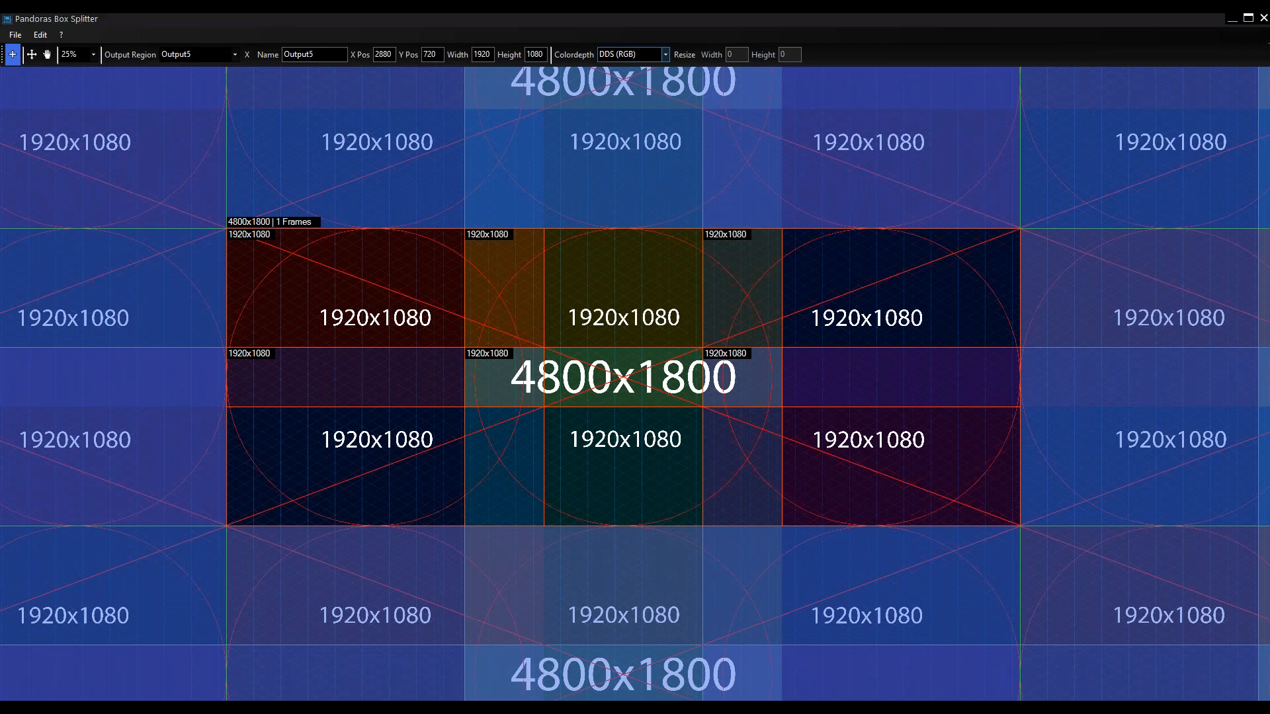
click(272, 613)
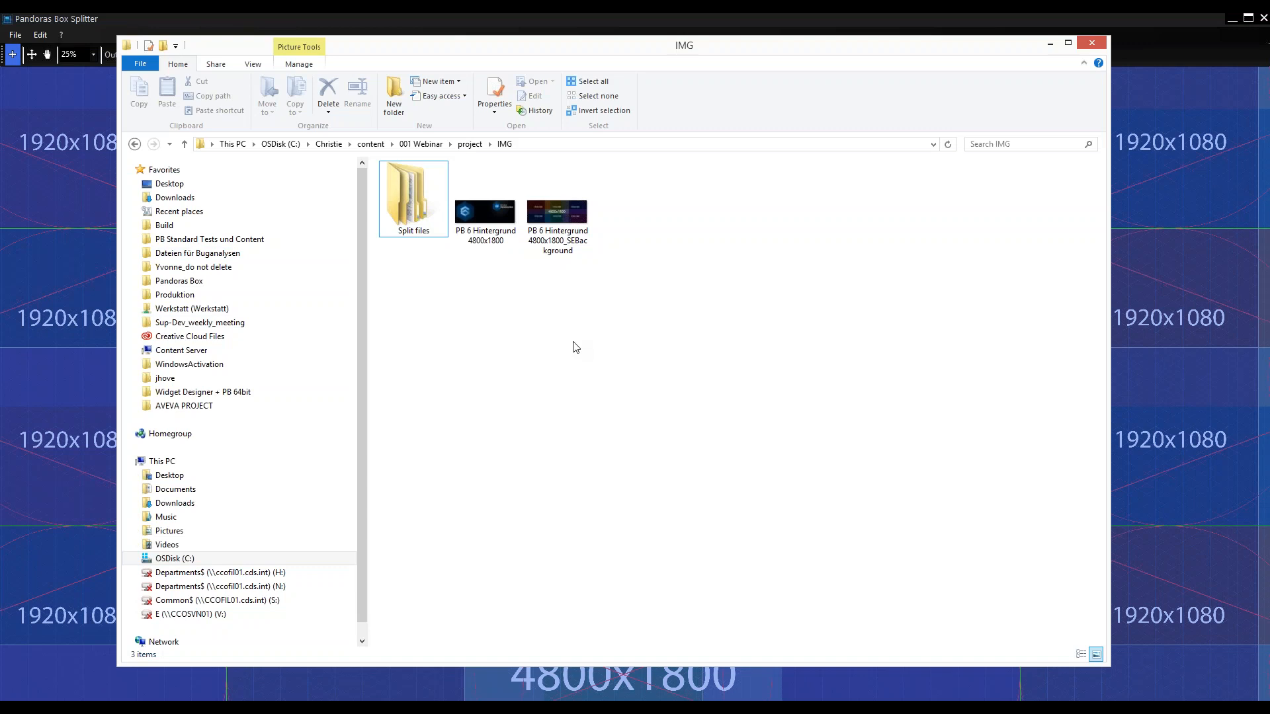
click(402, 207)
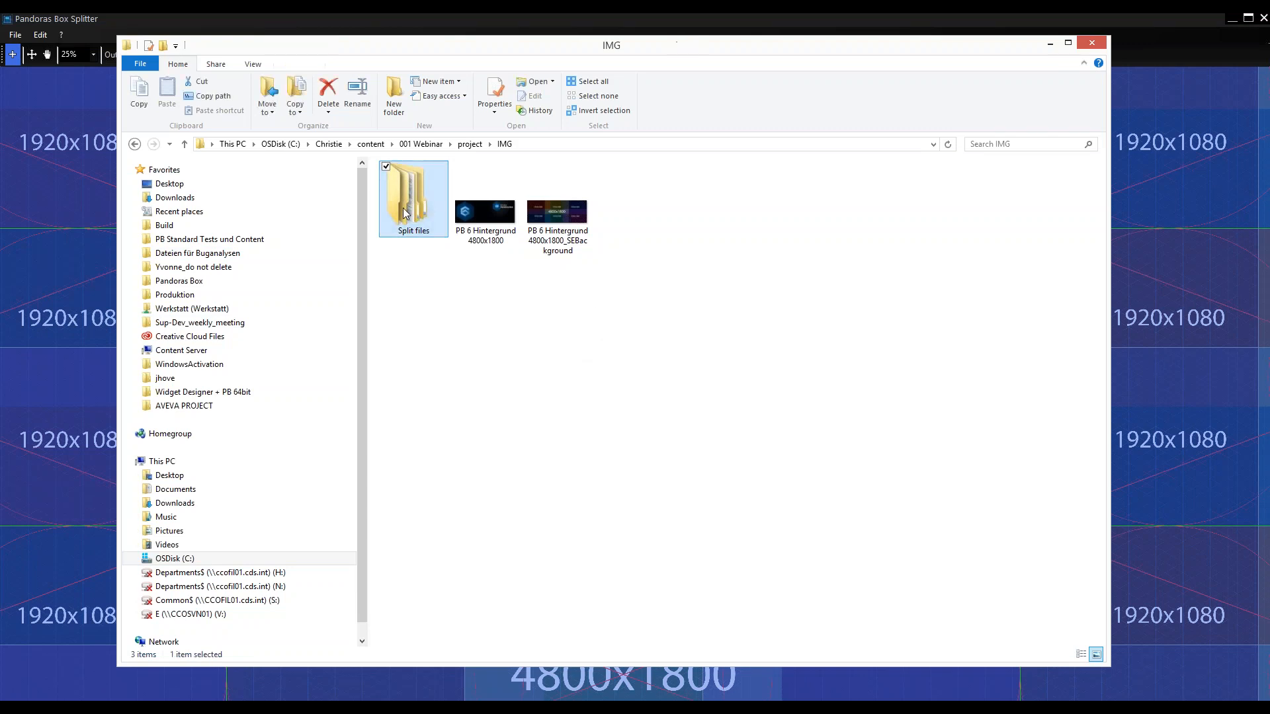
double_click(403, 211)
drag(577, 50, 610, 58)
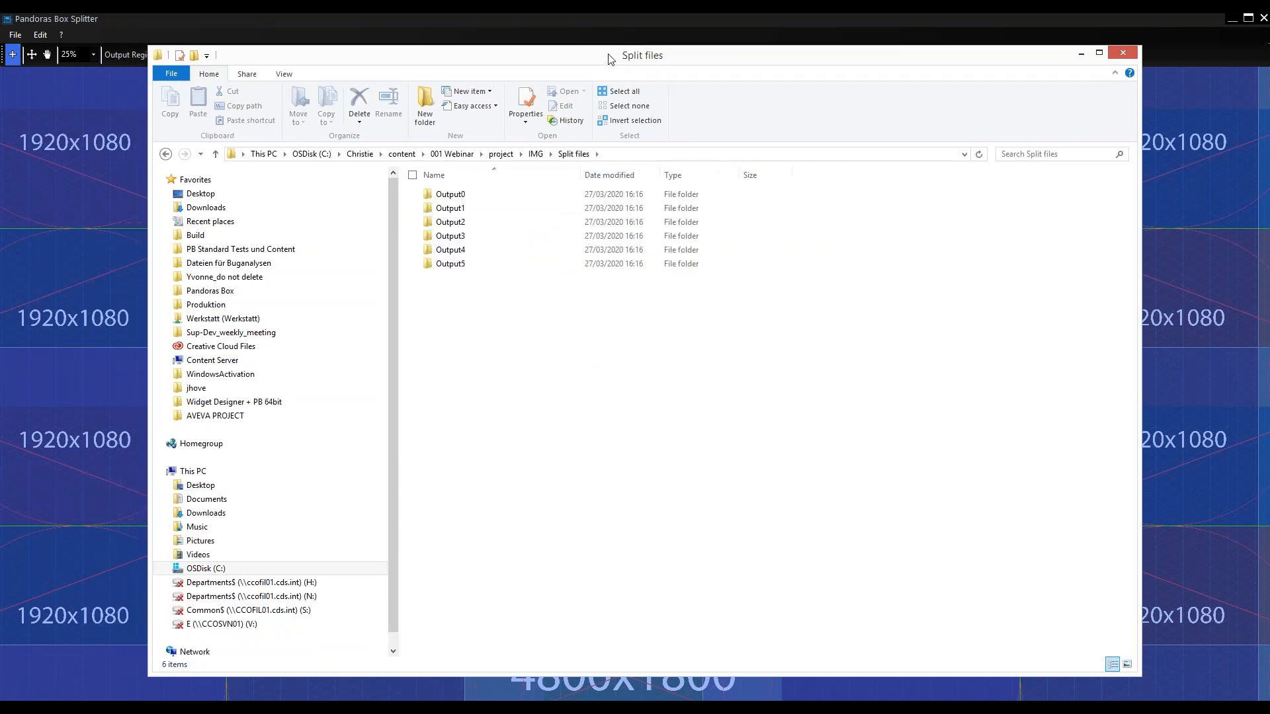
double_click(477, 195)
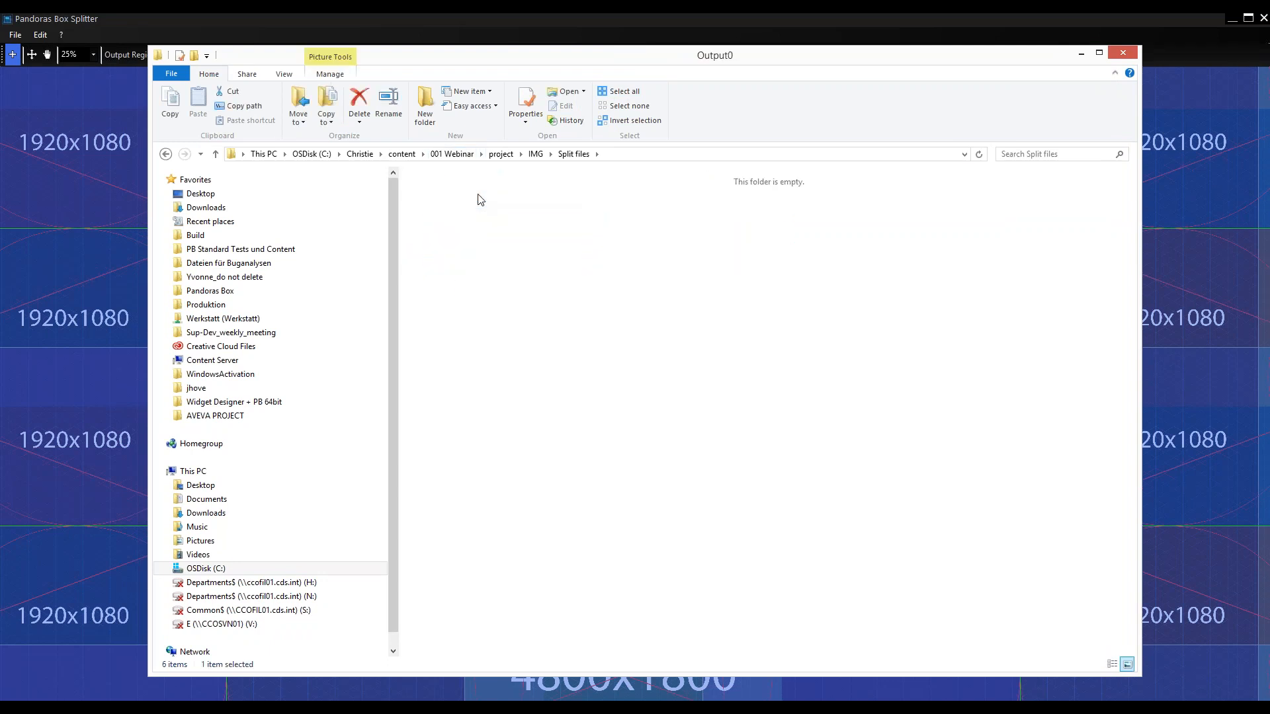
double_click(439, 217)
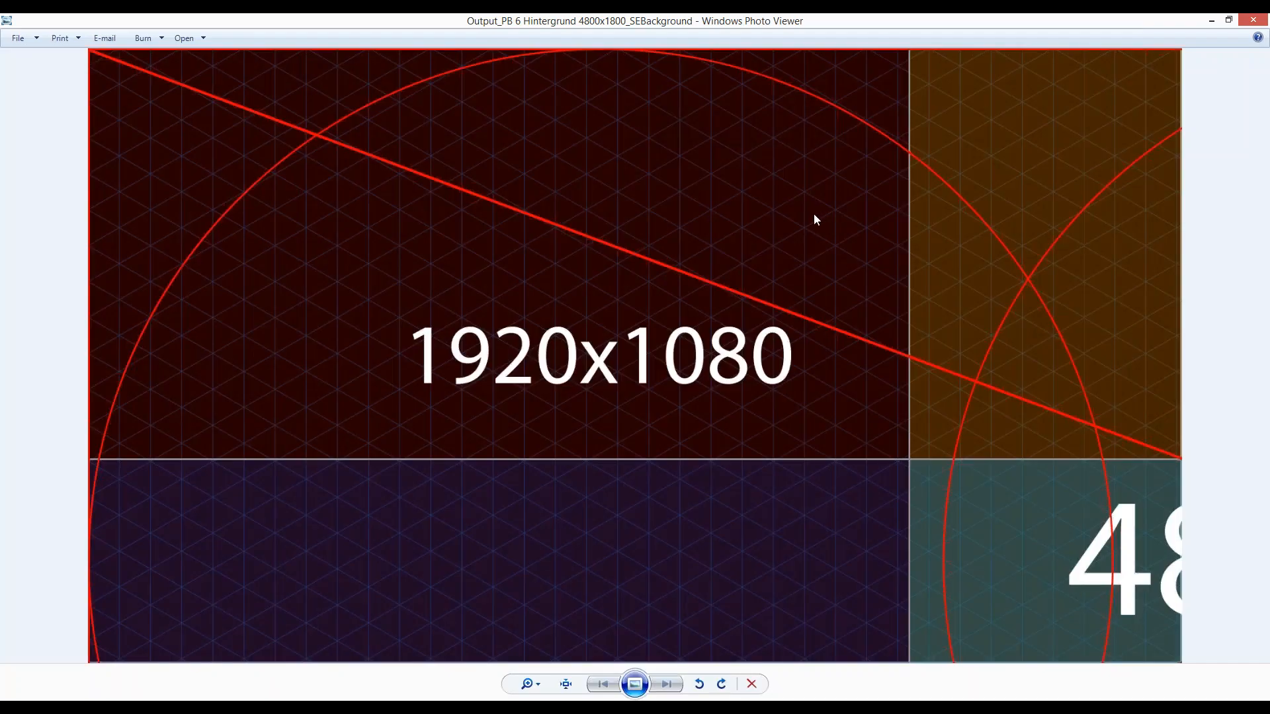
- Check the detailed file properties of the exported Output0 image and close the image viewer
right_click(591, 147)
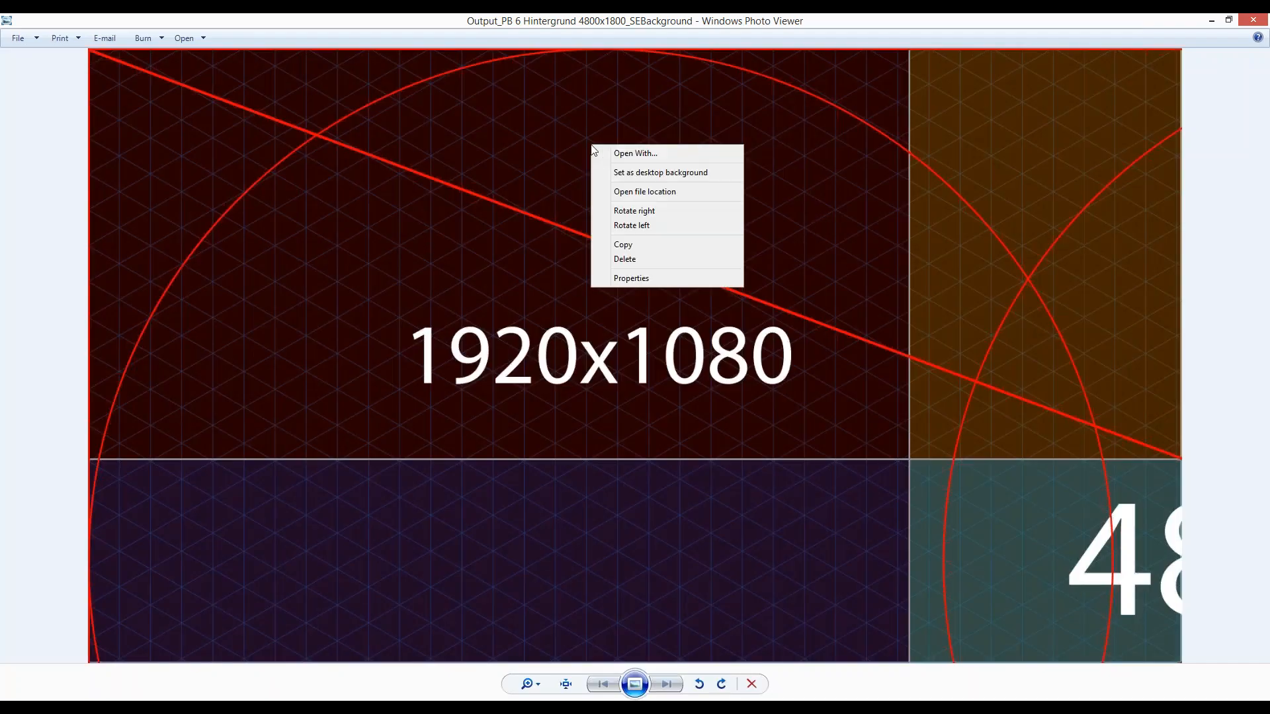
click(632, 277)
drag(658, 281, 650, 183)
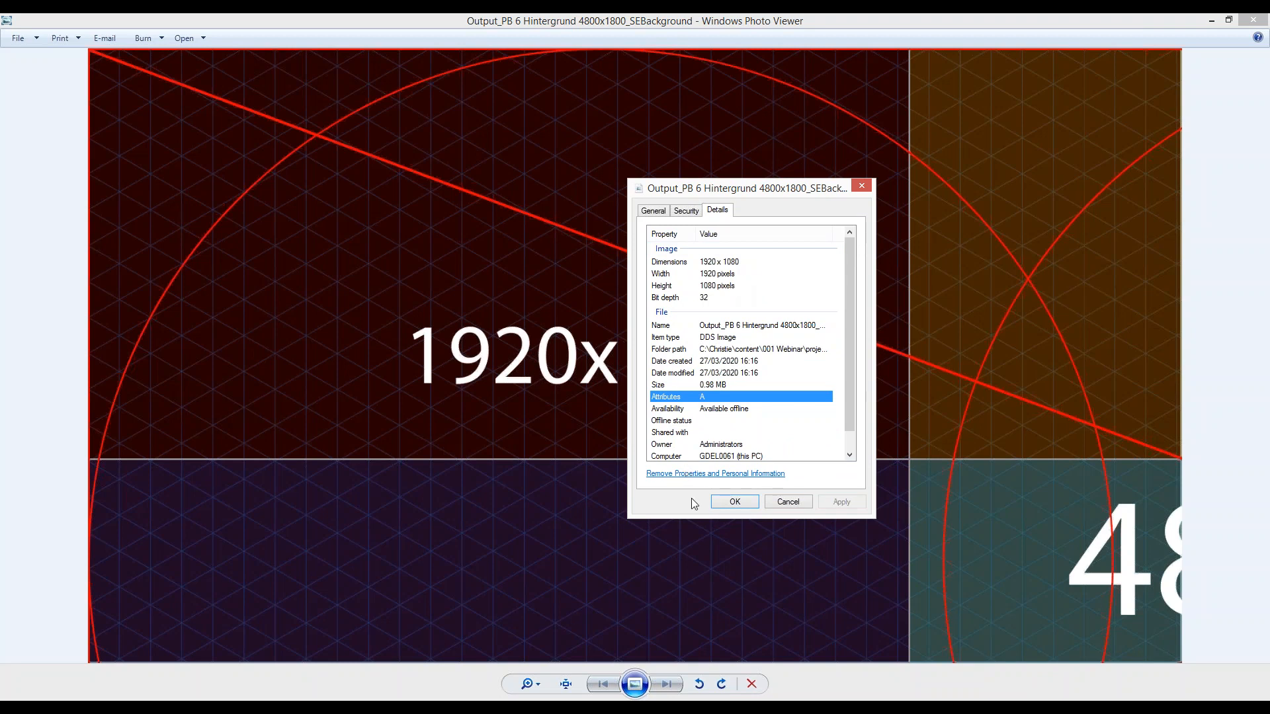
click(744, 501)
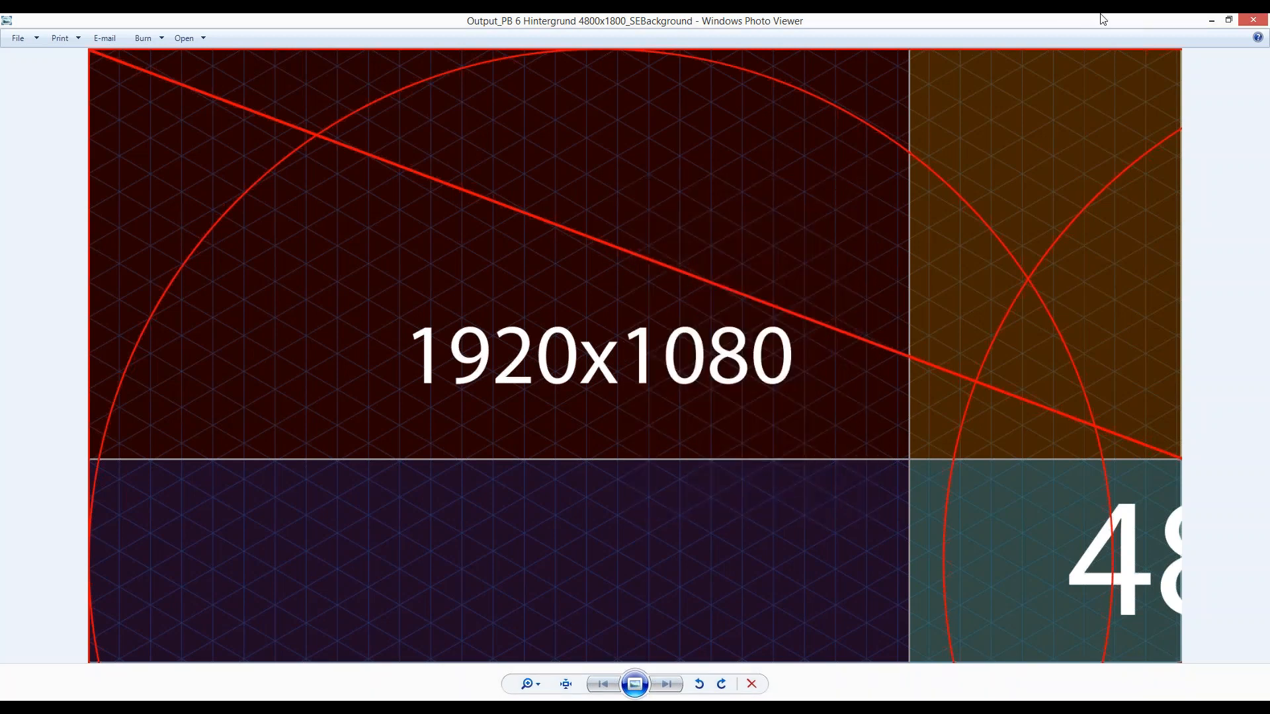
click(1254, 22)
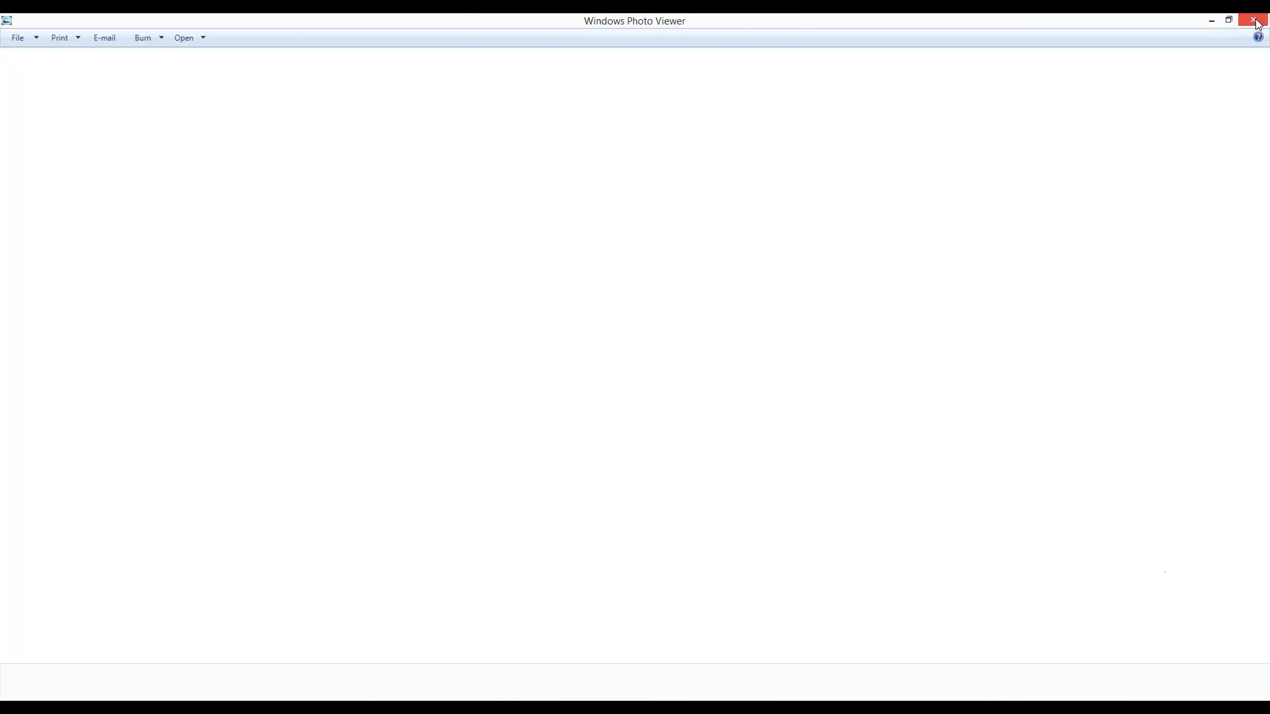
click(617, 351)
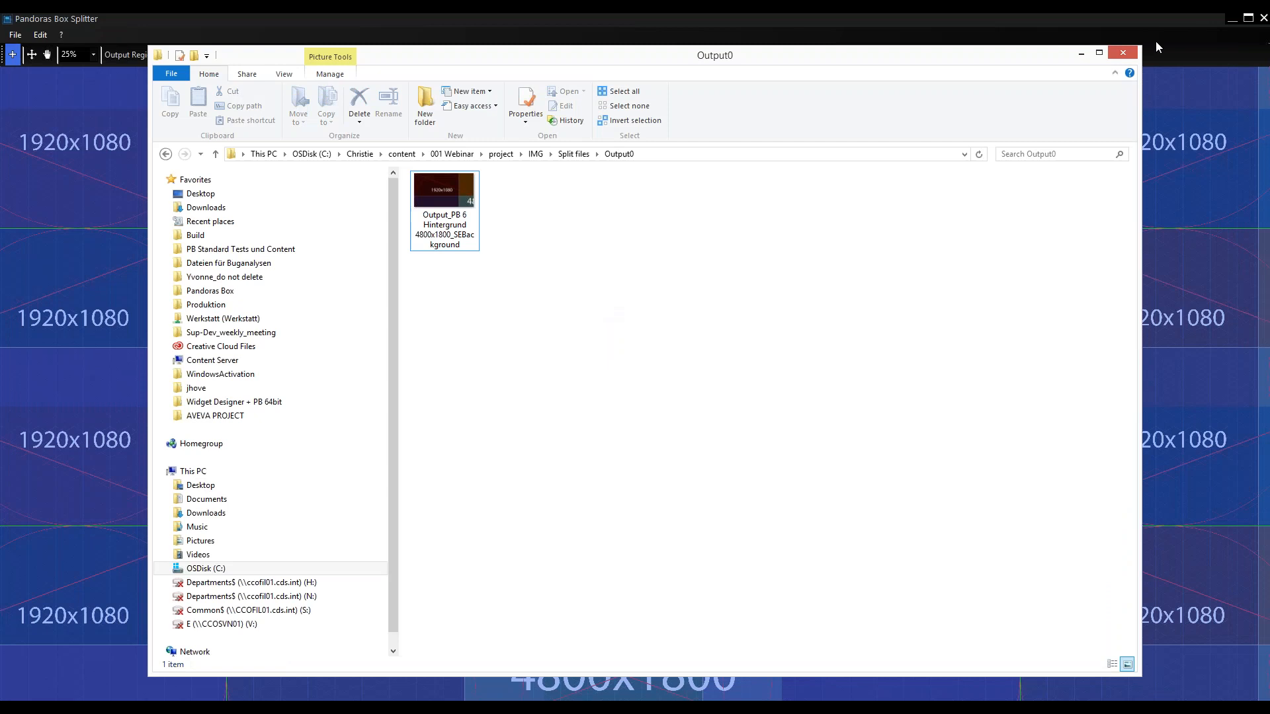
- Minimize the Output0 folder window, then switch to the PowerPoint slide show to review the Task slide and return to the splitter
click(1082, 53)
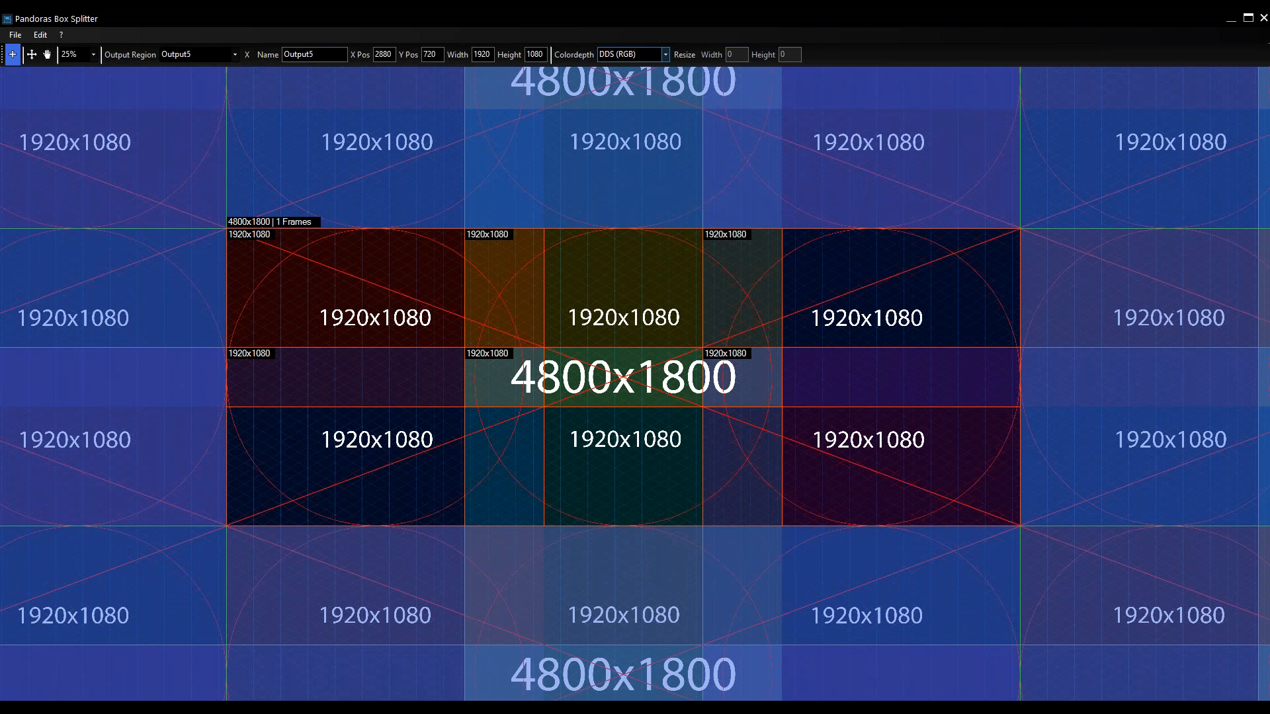
click(586, 707)
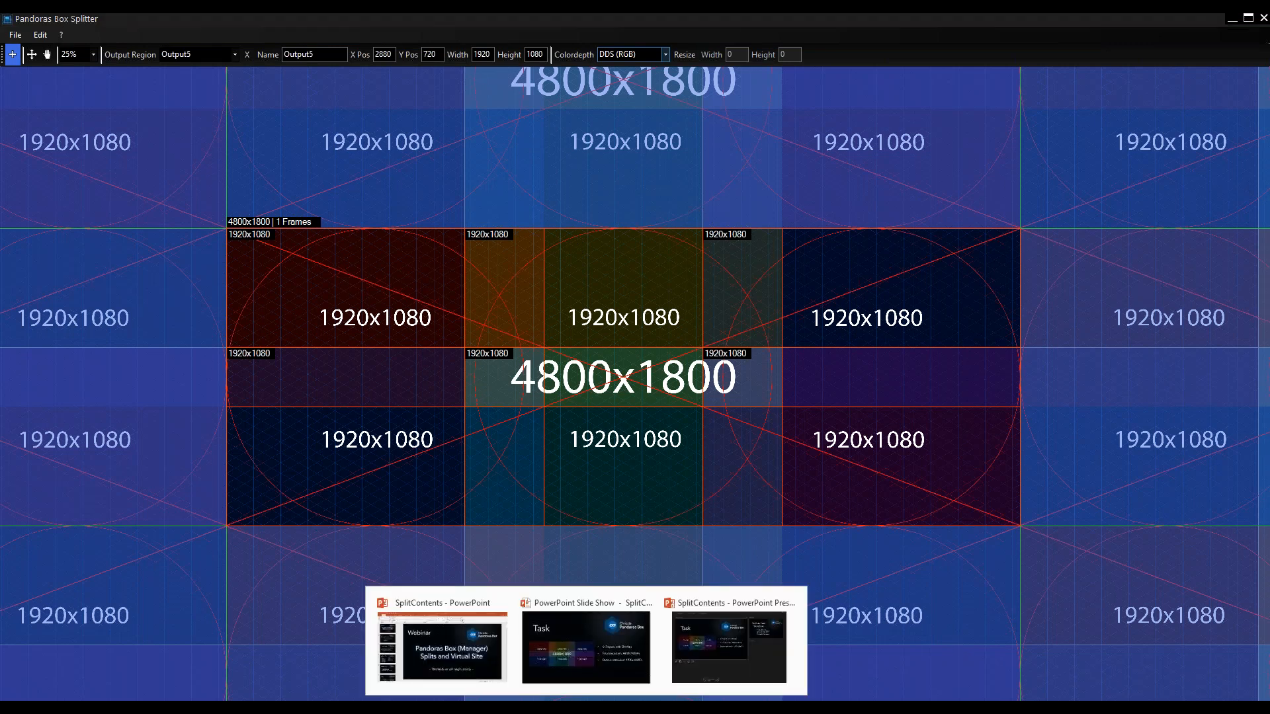
click(586, 646)
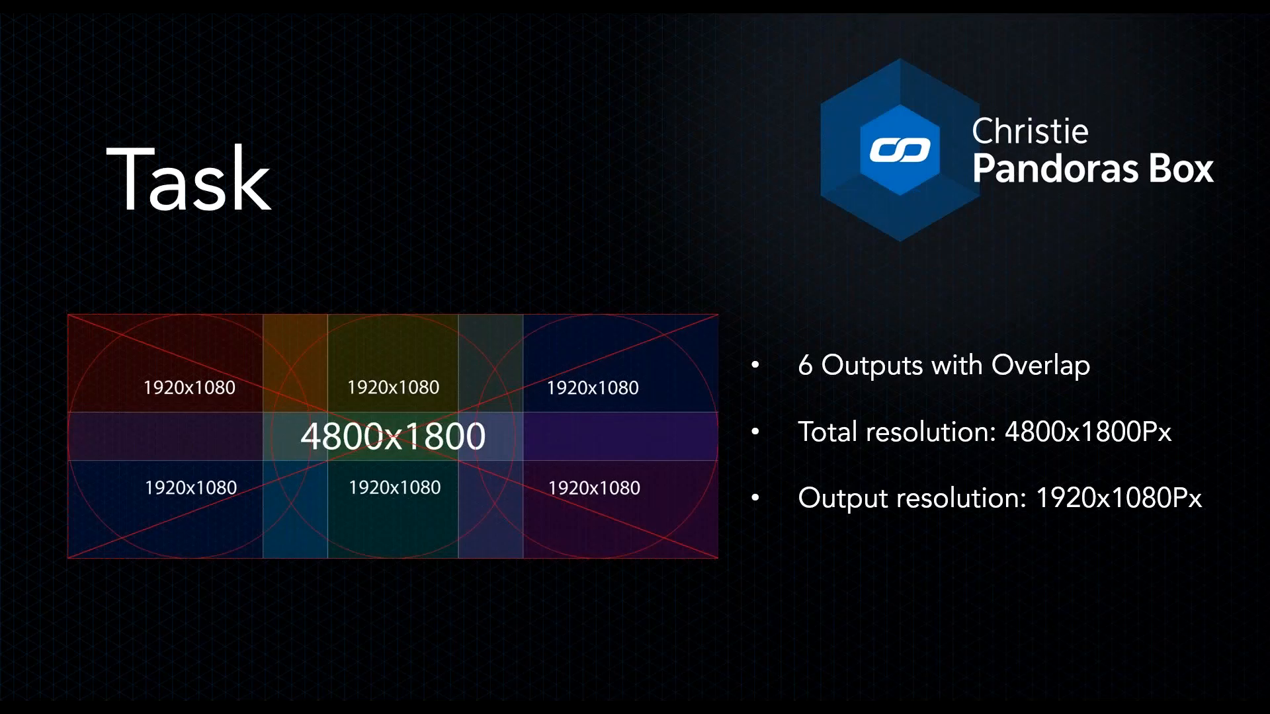
click(1027, 427)
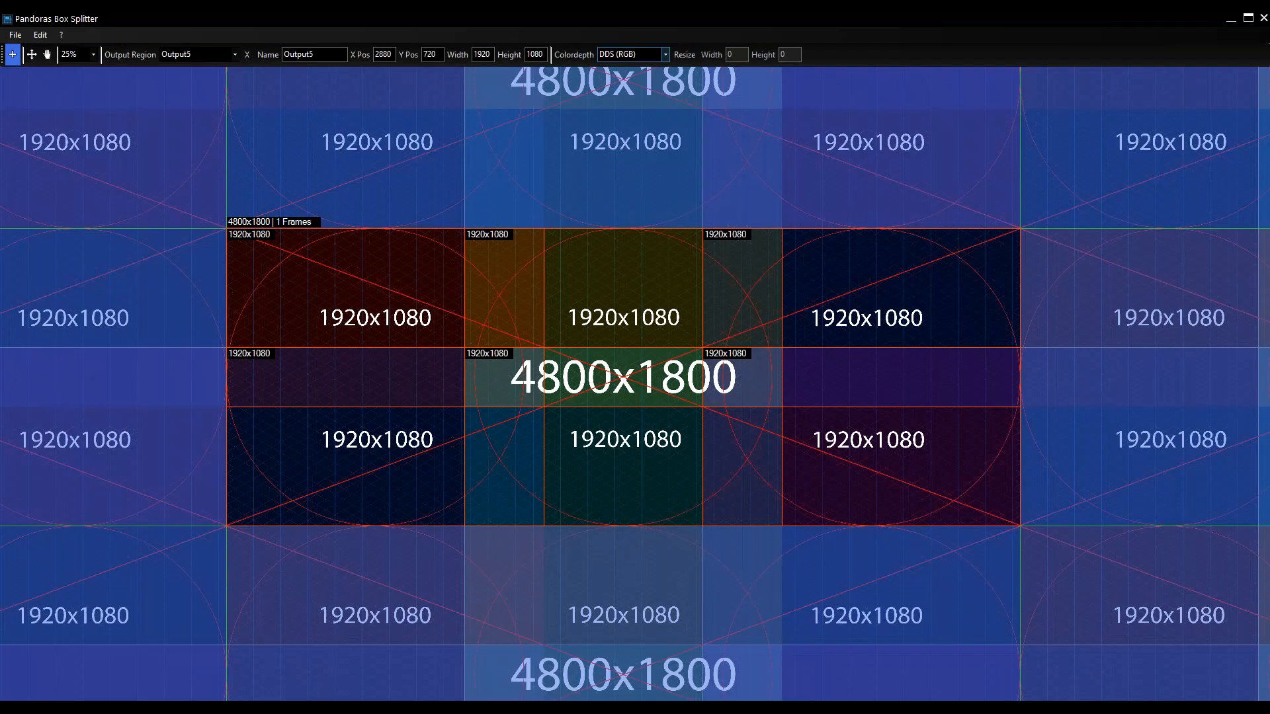
- Save the splitter settings as a Video Splitter Project named Webinar Test in the IMG folder
click(14, 36)
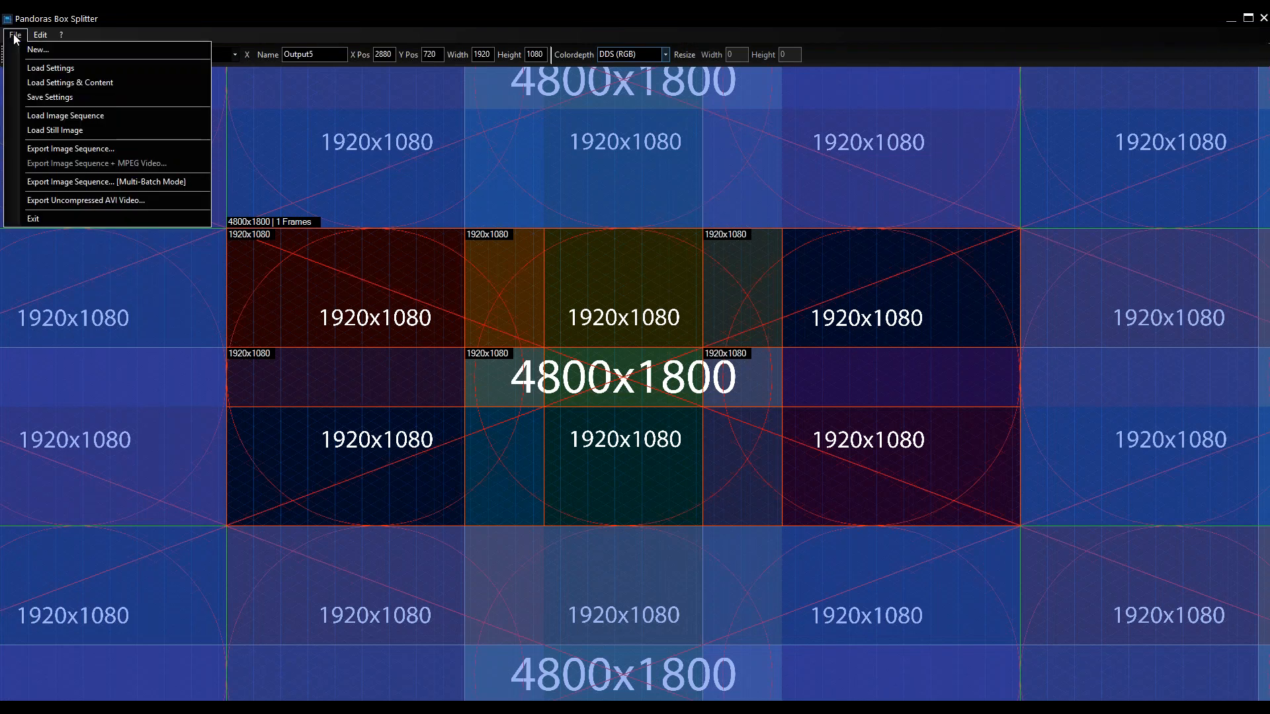
click(53, 98)
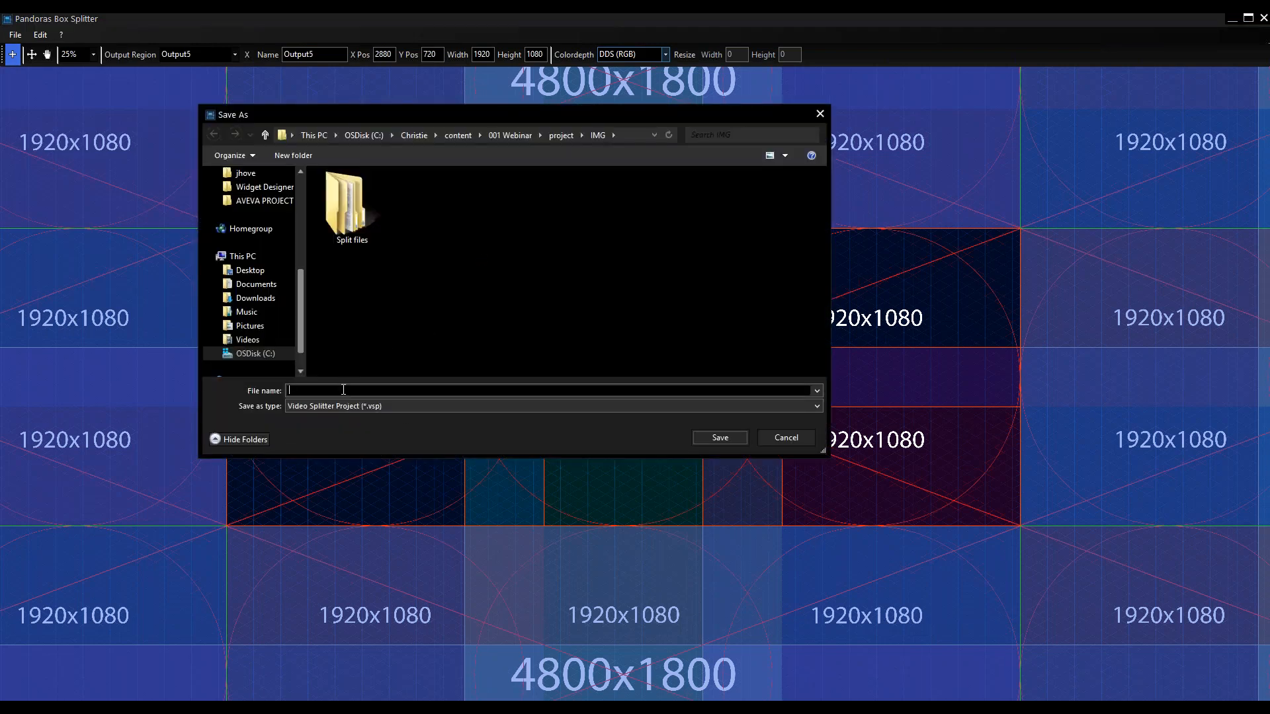
text(Webinar Test)
click(705, 435)
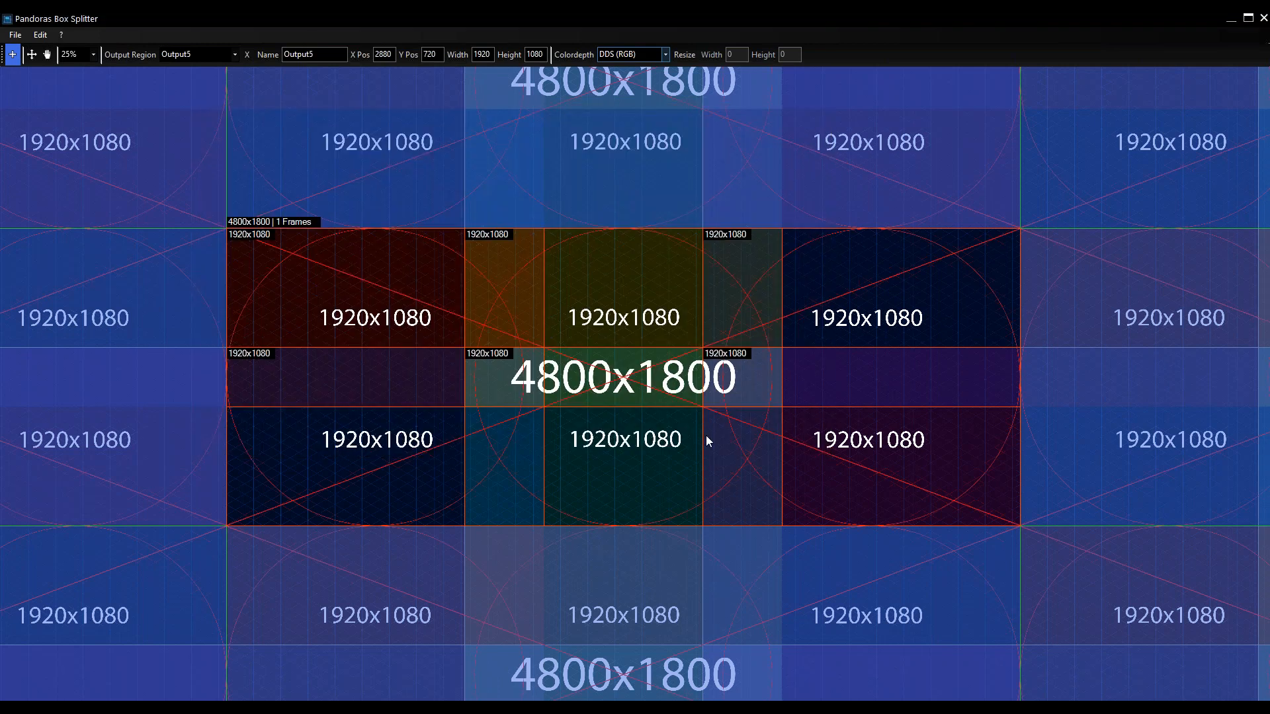
- Clear all output regions and restore them by loading the saved settings file Webinar Test.vsp
right_click(632, 284)
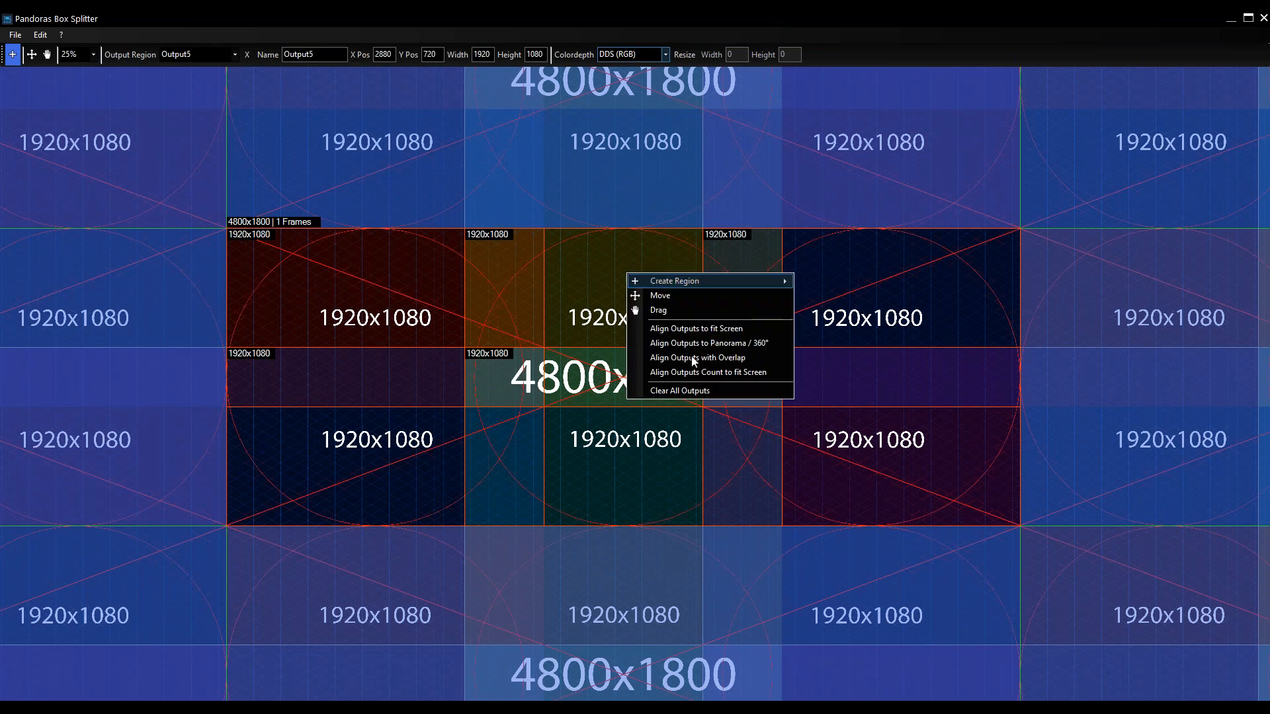
click(677, 390)
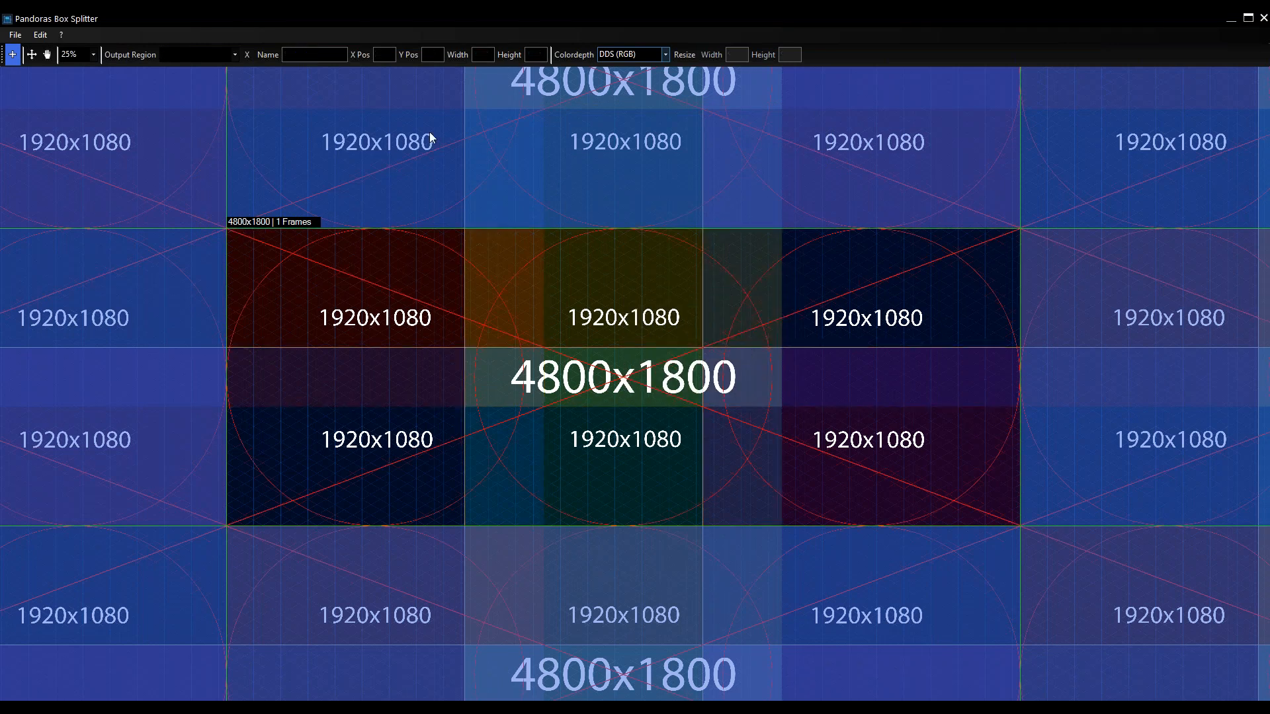
click(13, 36)
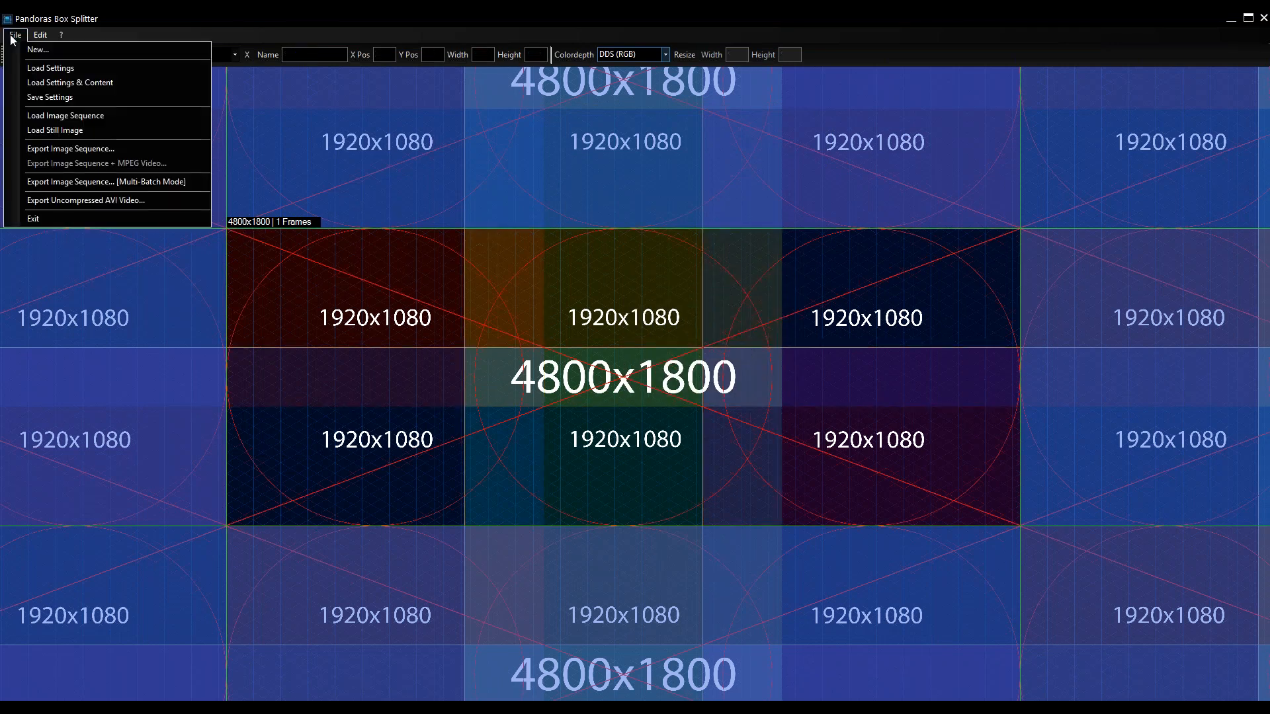
click(110, 69)
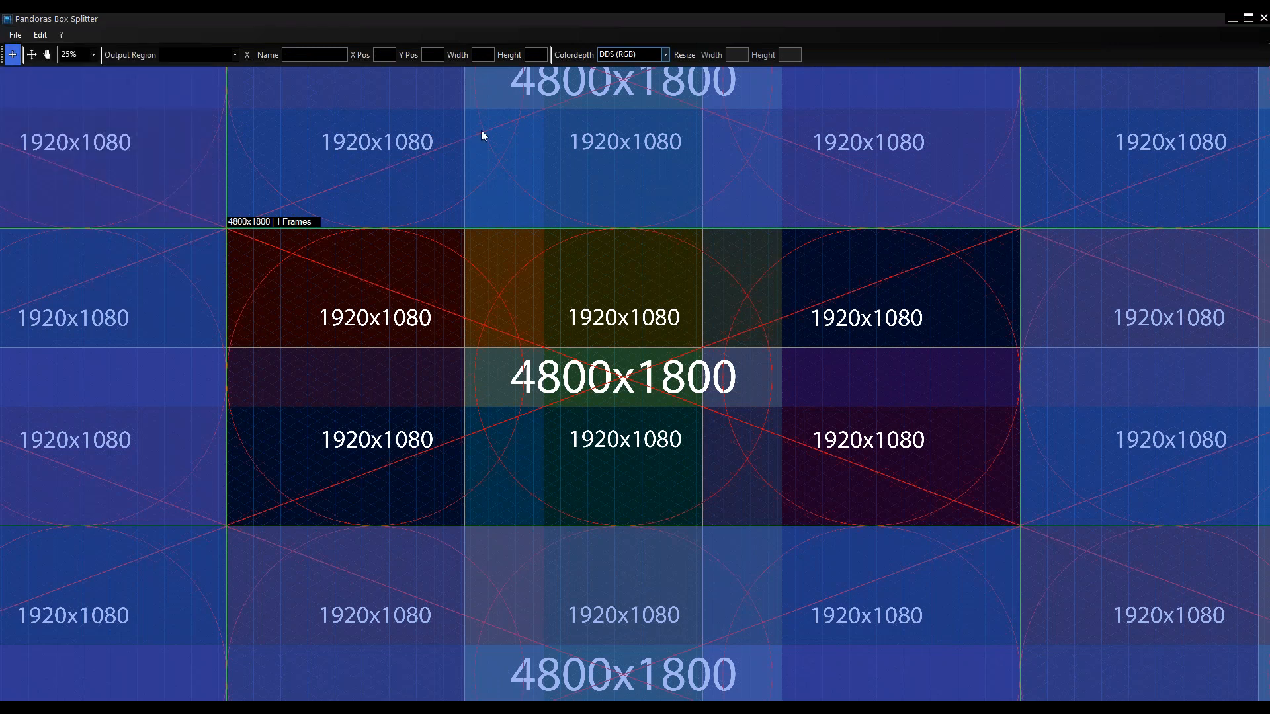
click(550, 212)
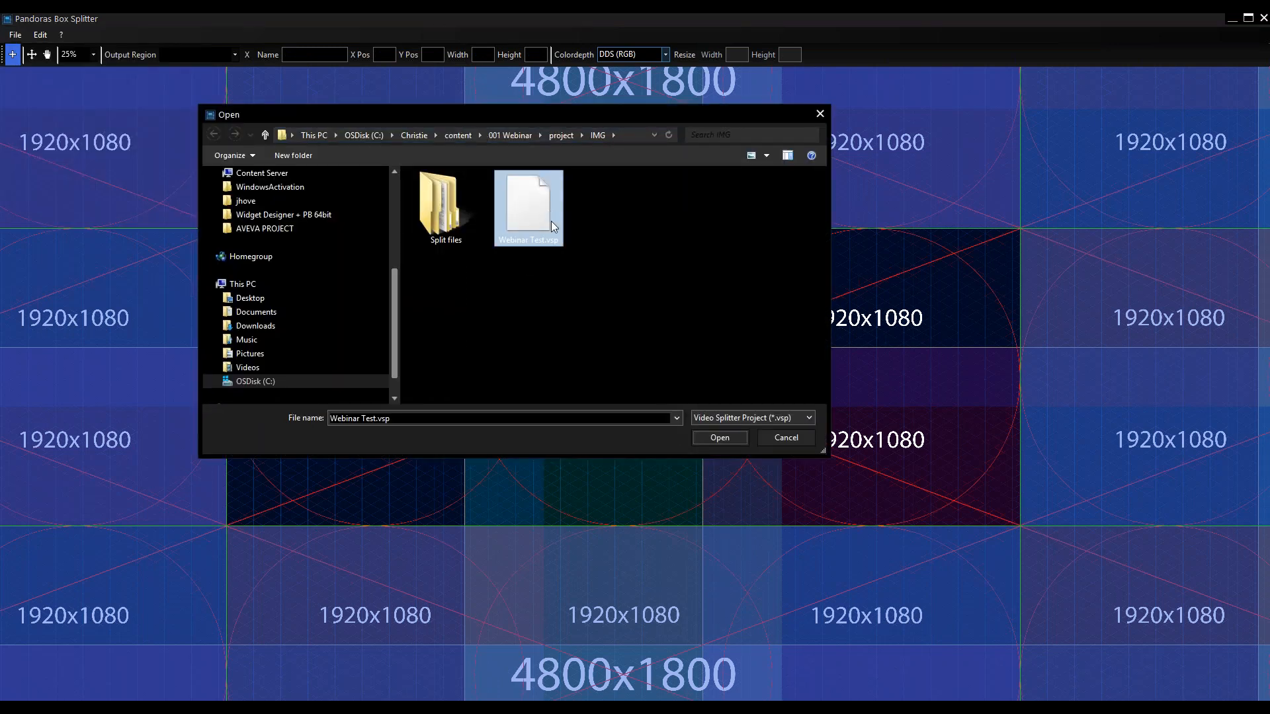
click(720, 438)
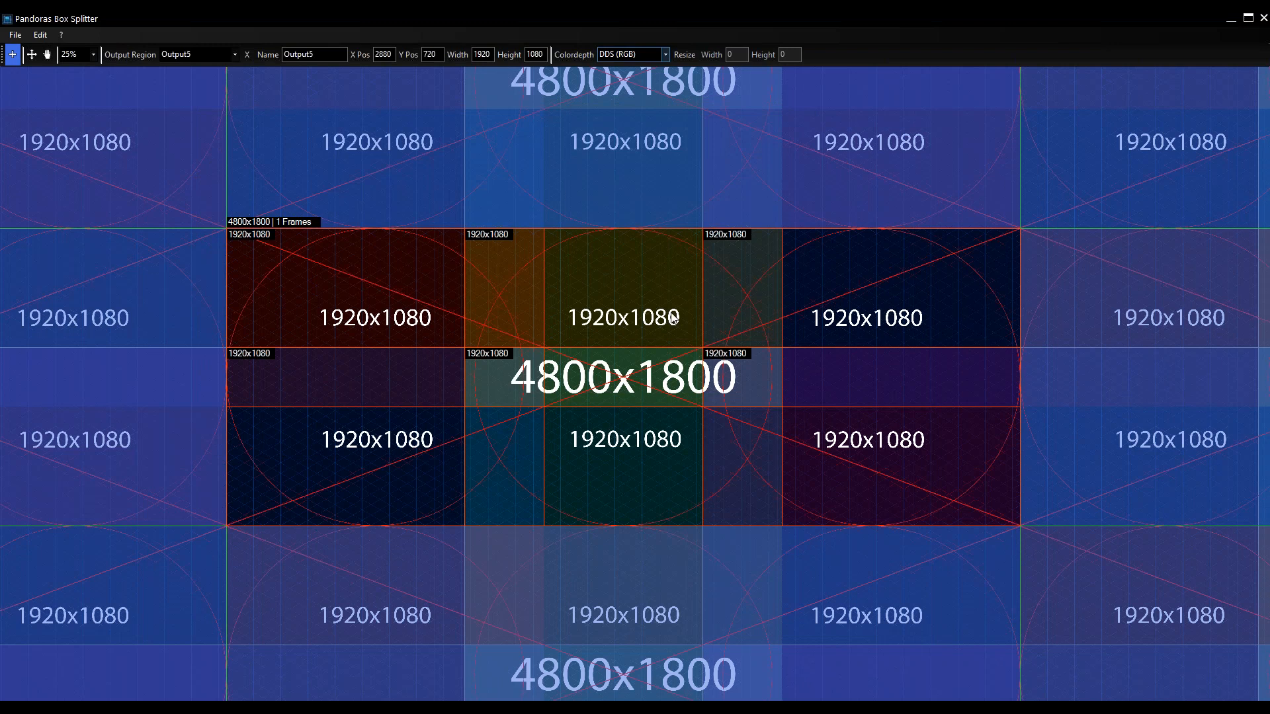
- Switch to Pandoras Box Manager and inspect the Left, Middle and Right sites one after another
mouse_move(586, 709)
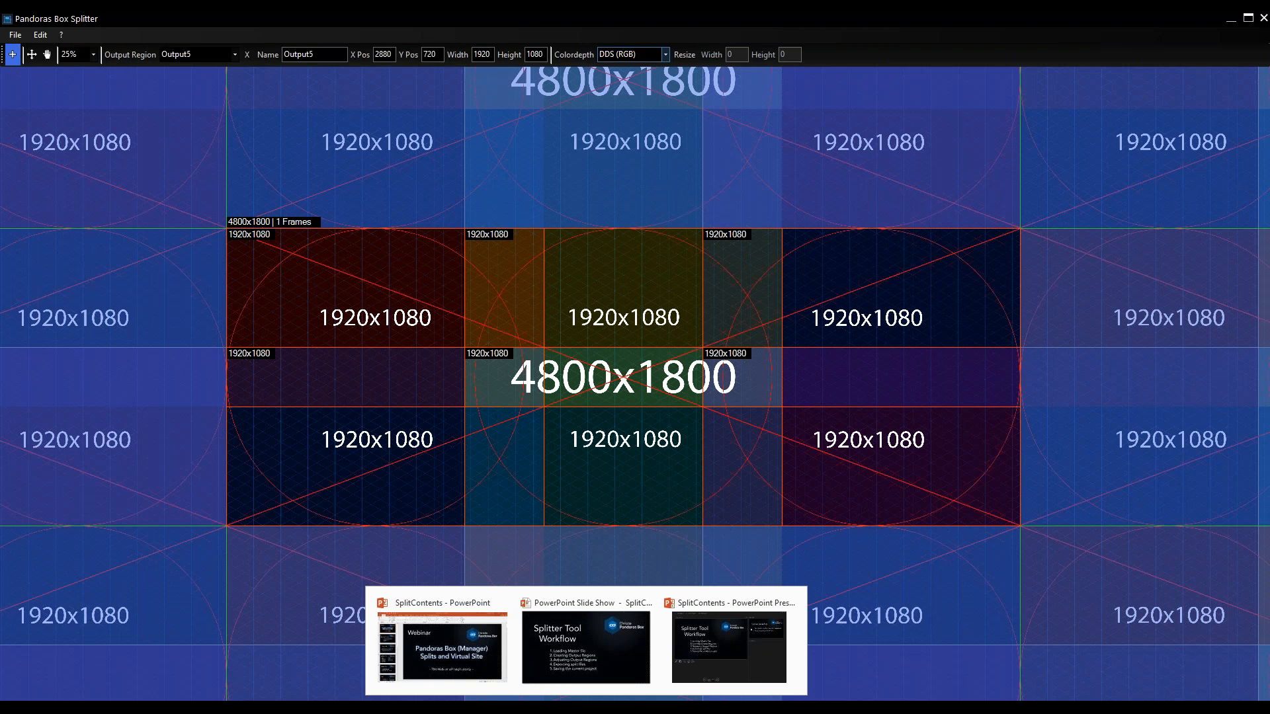
mouse_move(627, 706)
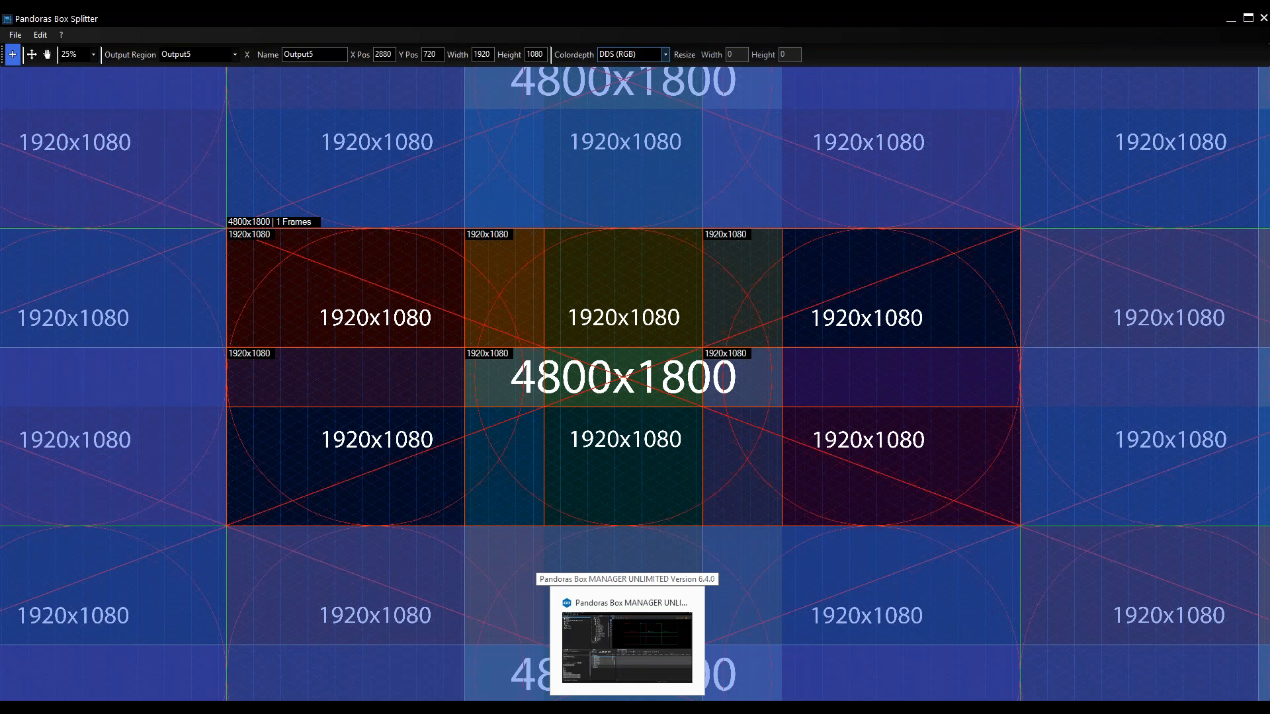
click(627, 706)
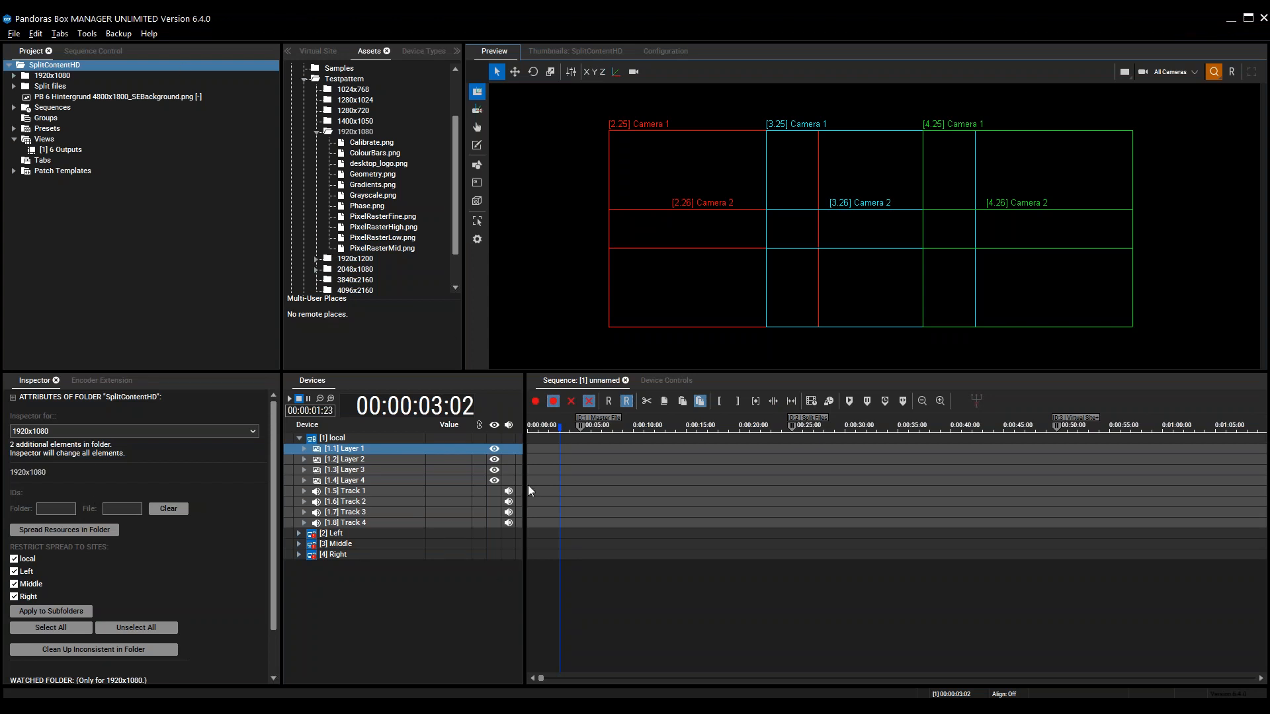
click(347, 535)
click(349, 545)
click(346, 555)
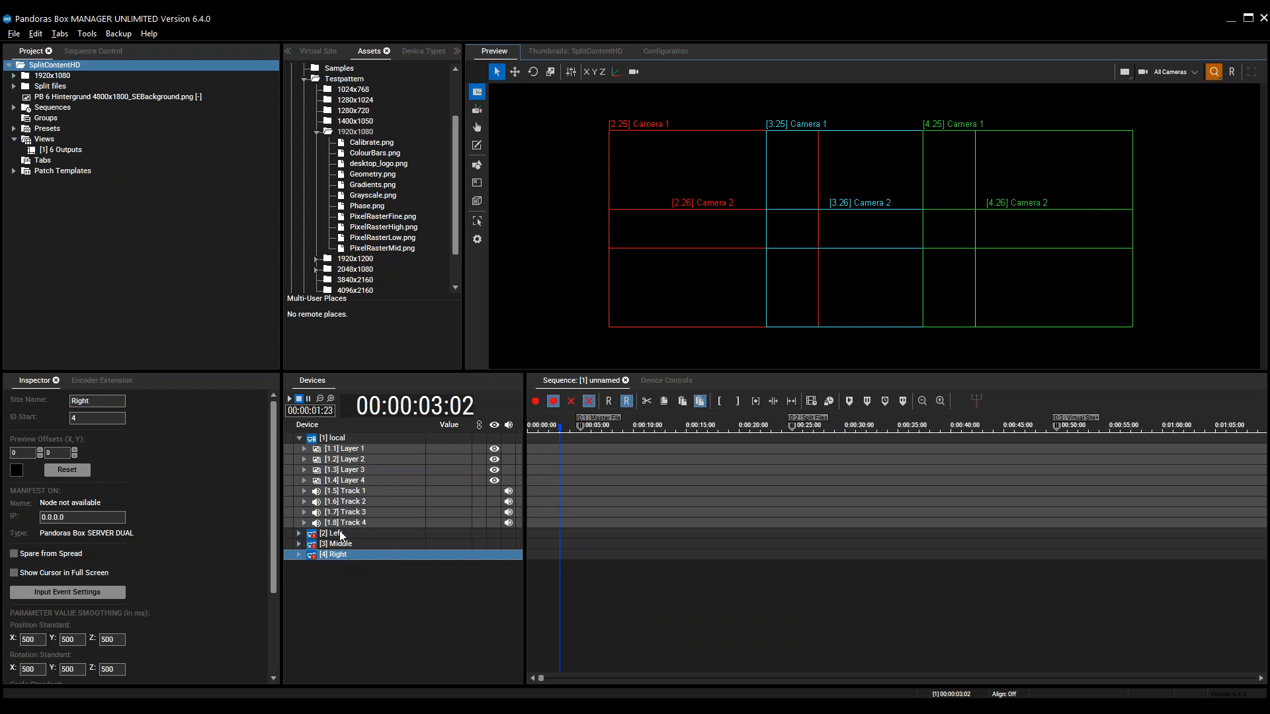
- Collapse the local site and expand the Left, Middle and Right sites in the device tree to show their layers, cameras and outputs
double_click(337, 438)
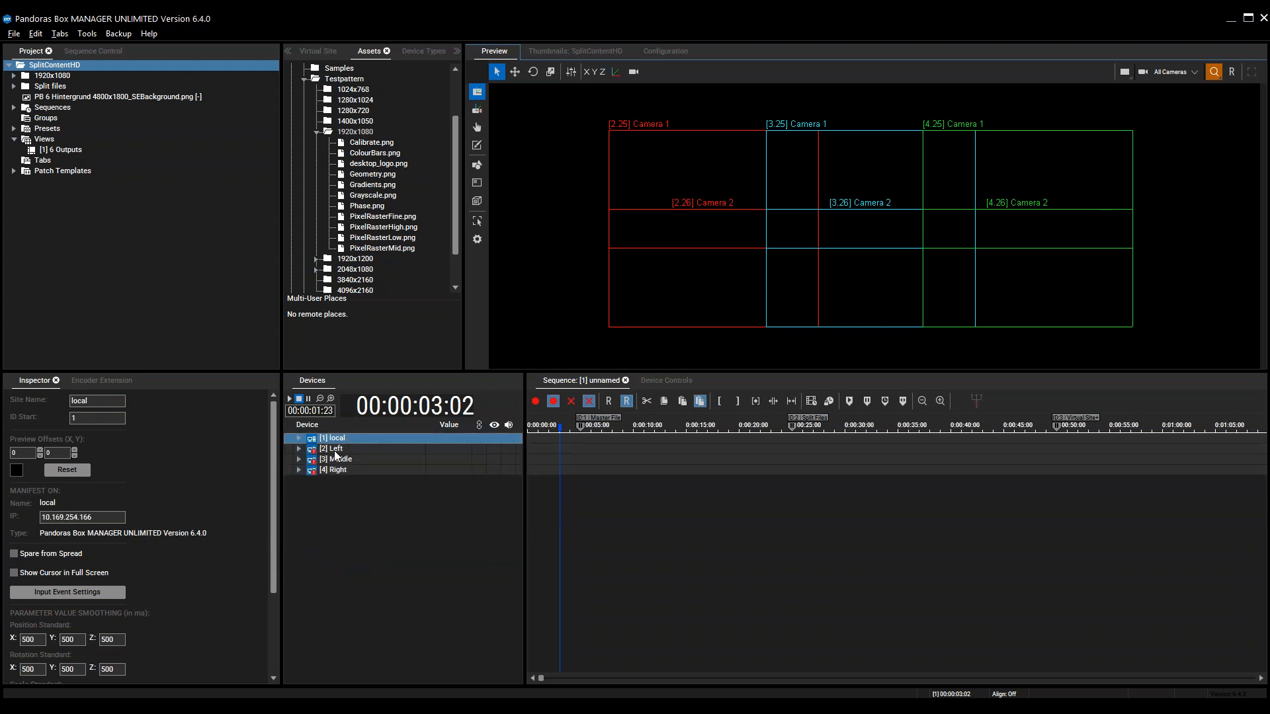
double_click(334, 449)
double_click(336, 543)
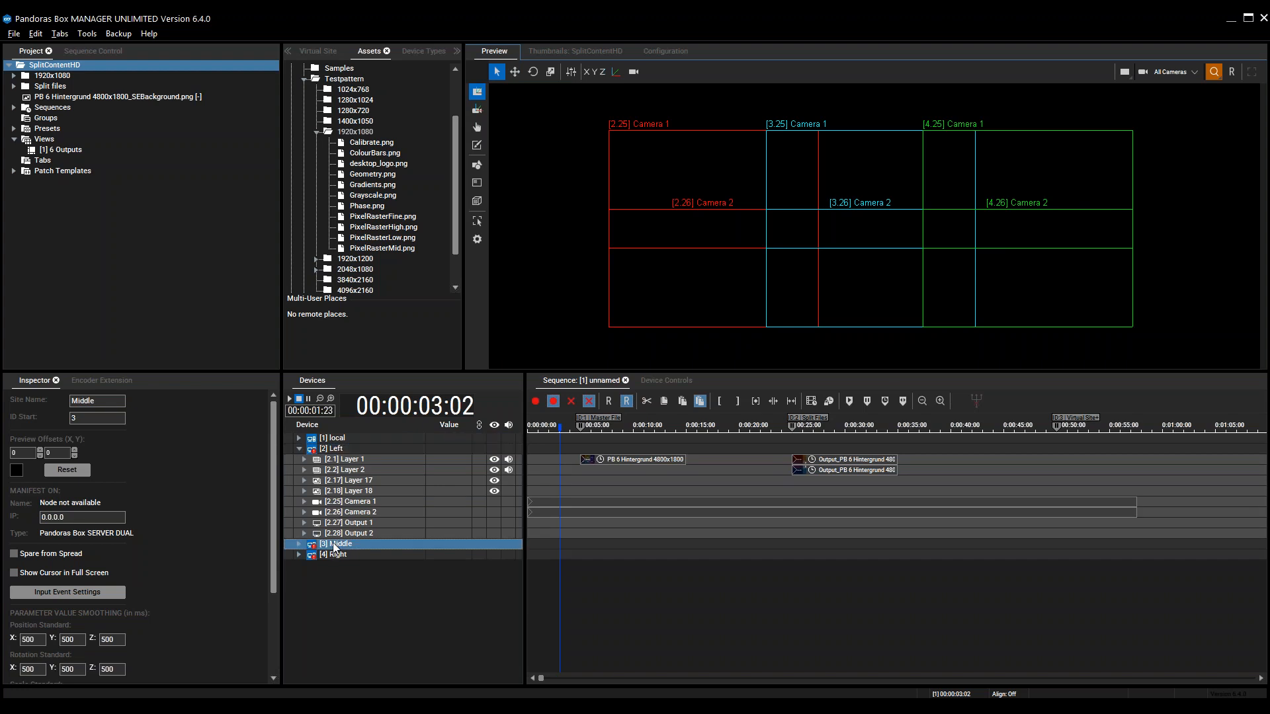
double_click(331, 639)
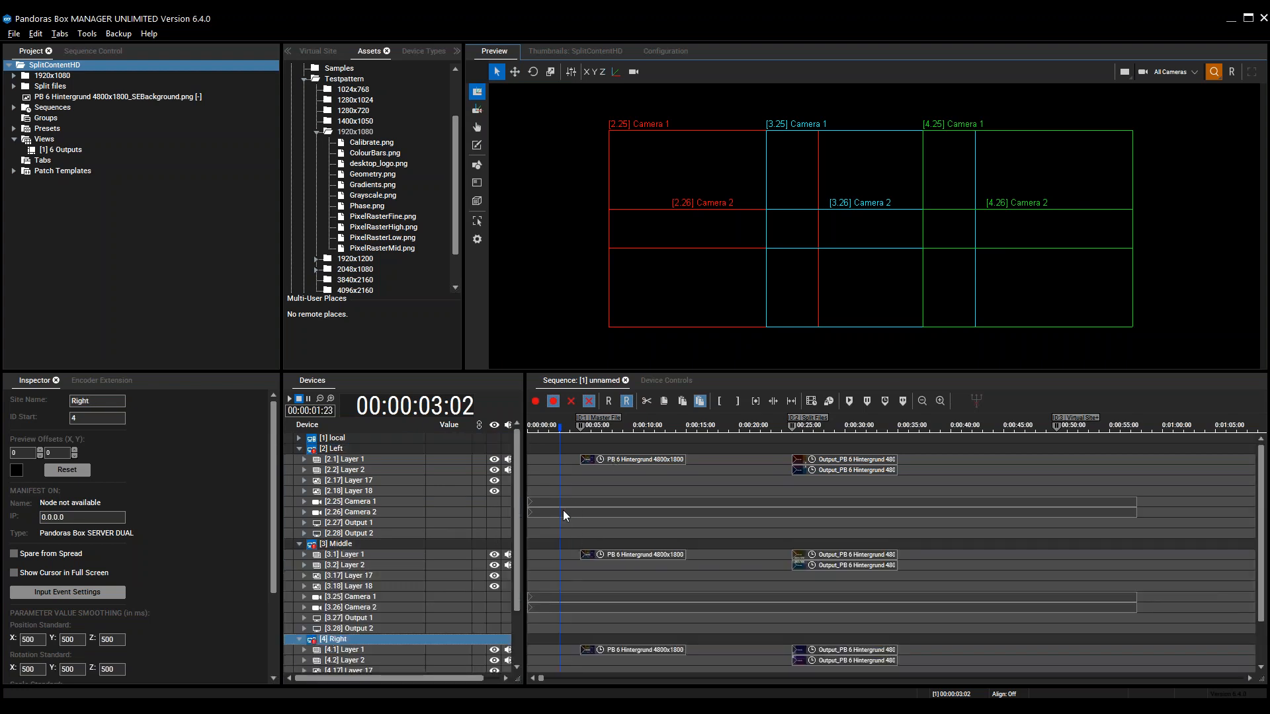
mouse_move(519, 524)
mouse_down()
mouse_move(516, 576)
mouse_move(520, 518)
mouse_up()
- Preview the sequence at the 00:00:05:00 cue with the master file and at the 00:00:25:00 cue with the split files
click(562, 428)
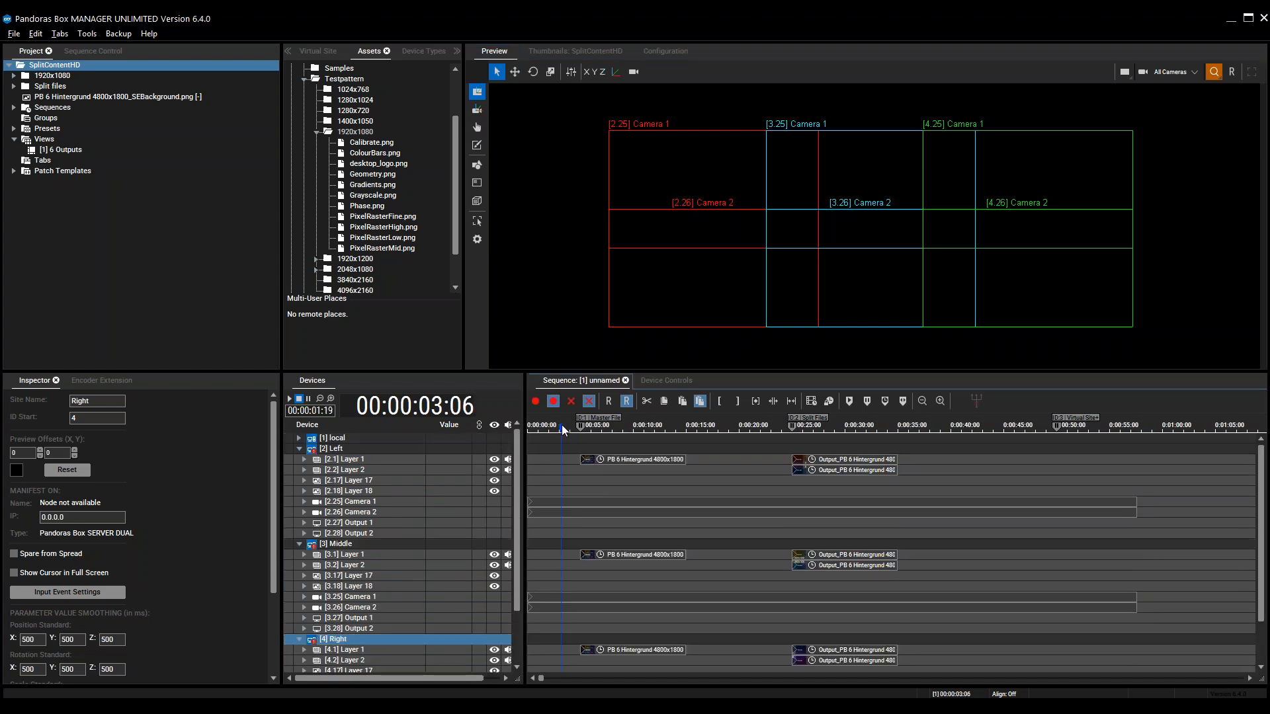
key(Page_Down)
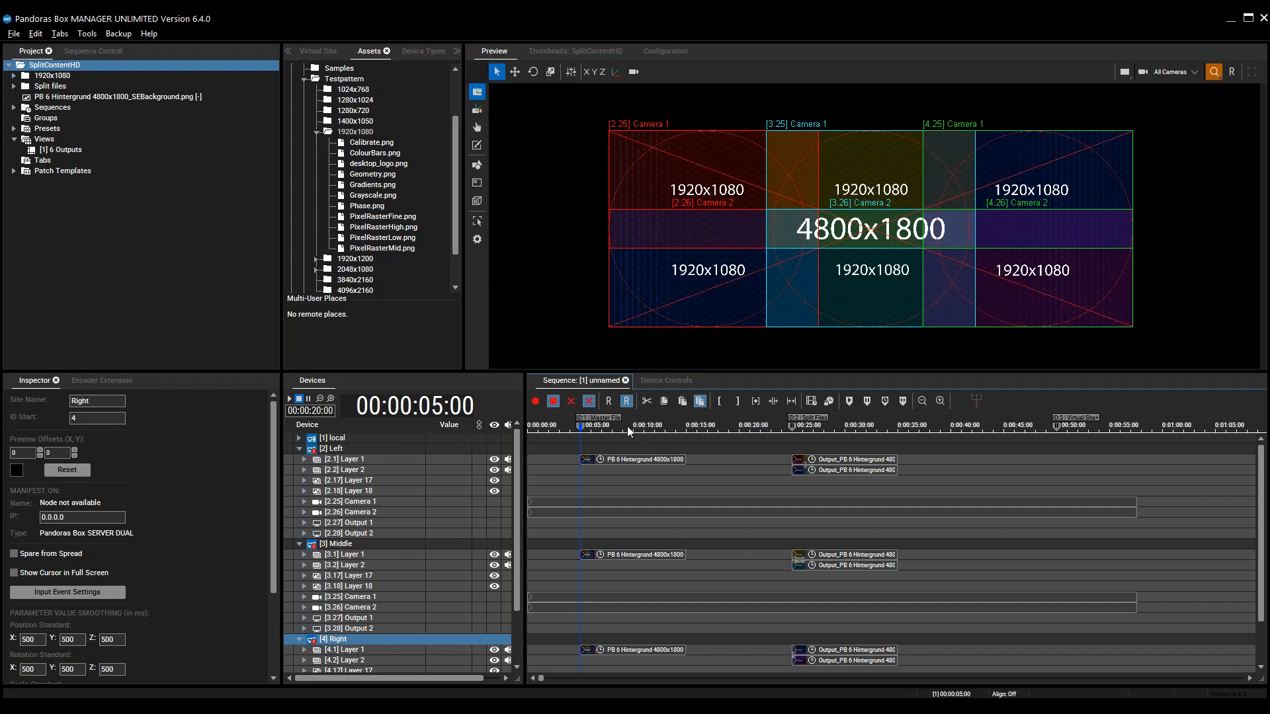
click(776, 427)
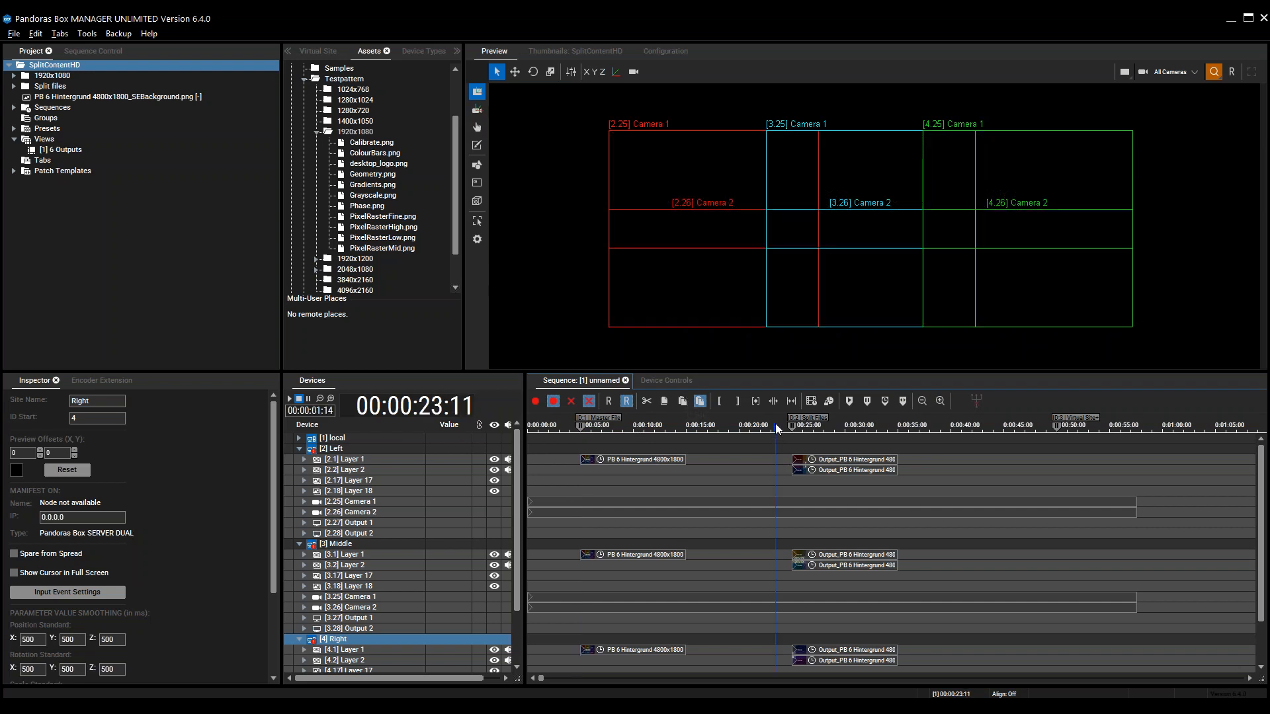
key(ctrl+Right)
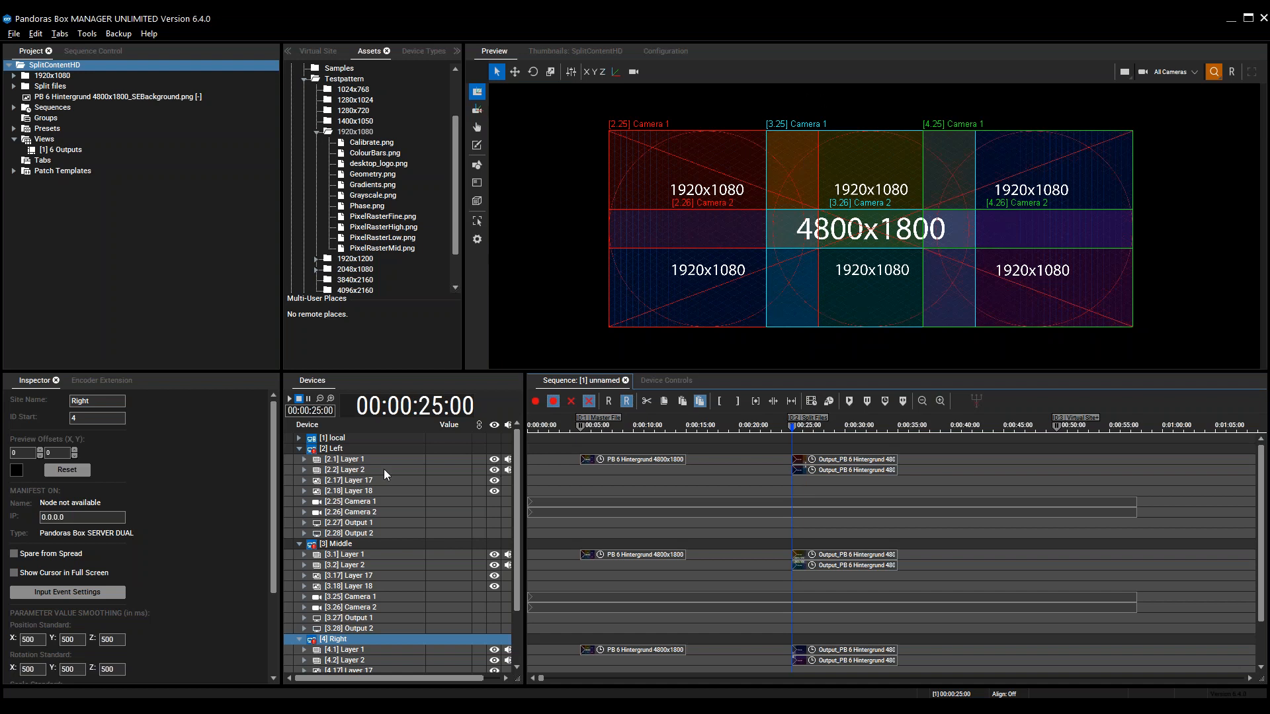
- Shift Layer 1 of the Left site to an X position of about -120 px, reset it to 0 px and return to the sequence
double_click(345, 459)
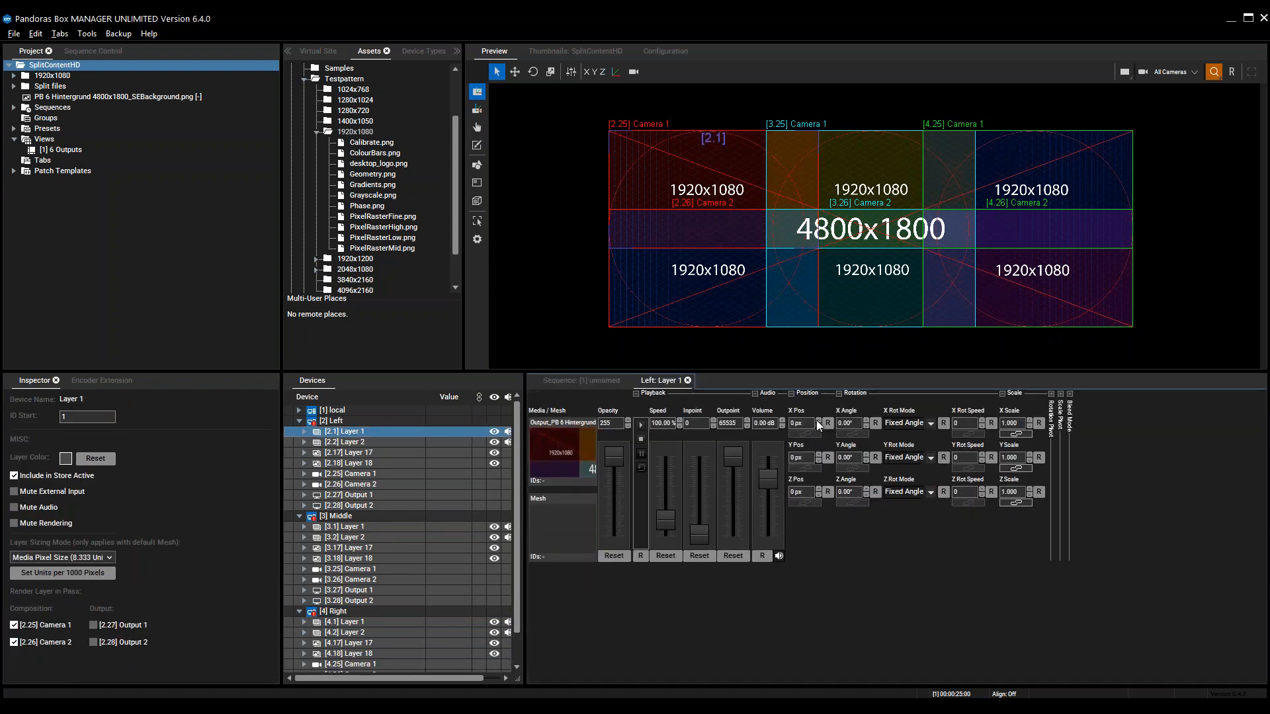
mouse_move(809, 424)
mouse_down()
mouse_move(796, 495)
mouse_move(844, 349)
mouse_move(825, 439)
mouse_up()
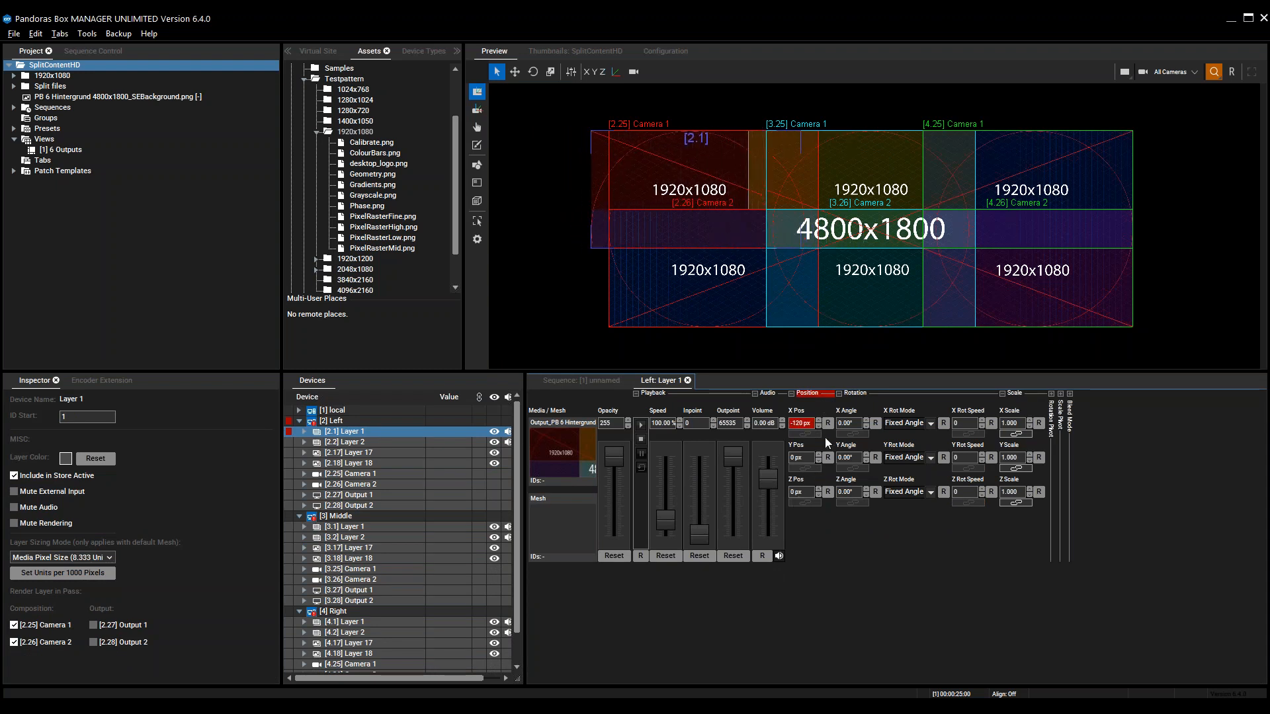
double_click(809, 422)
text(0)
key(Return)
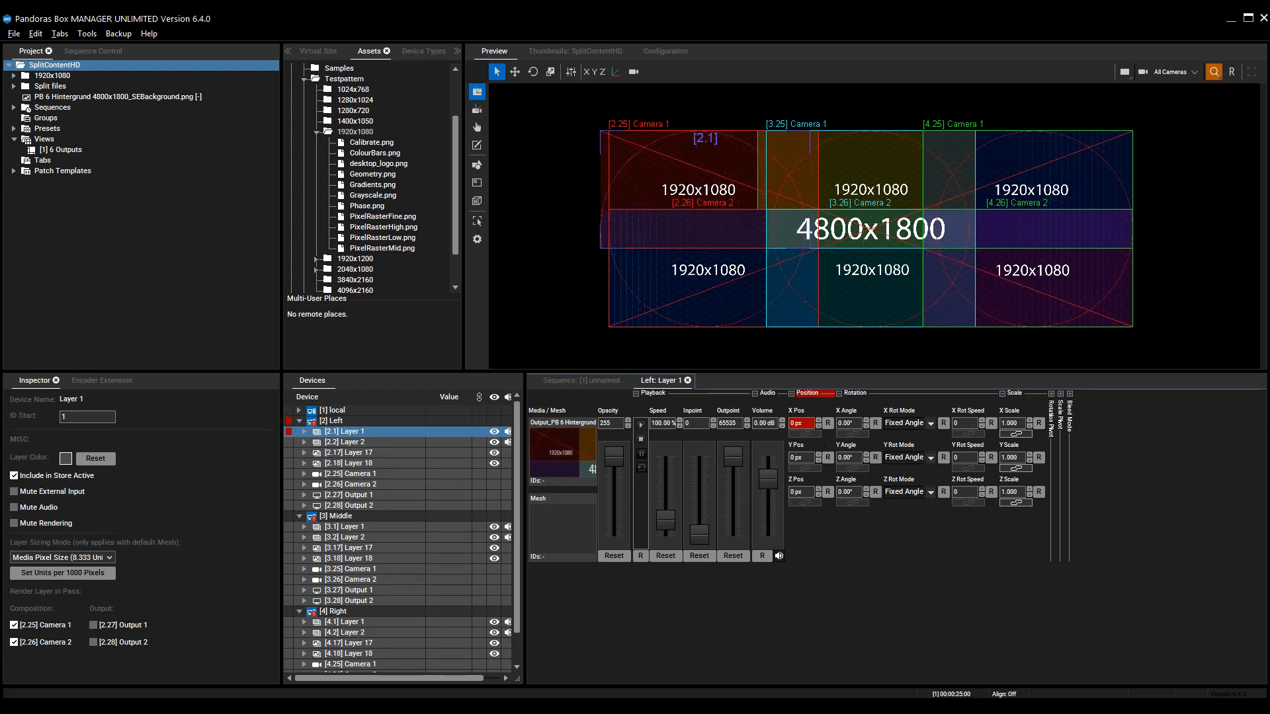
click(590, 386)
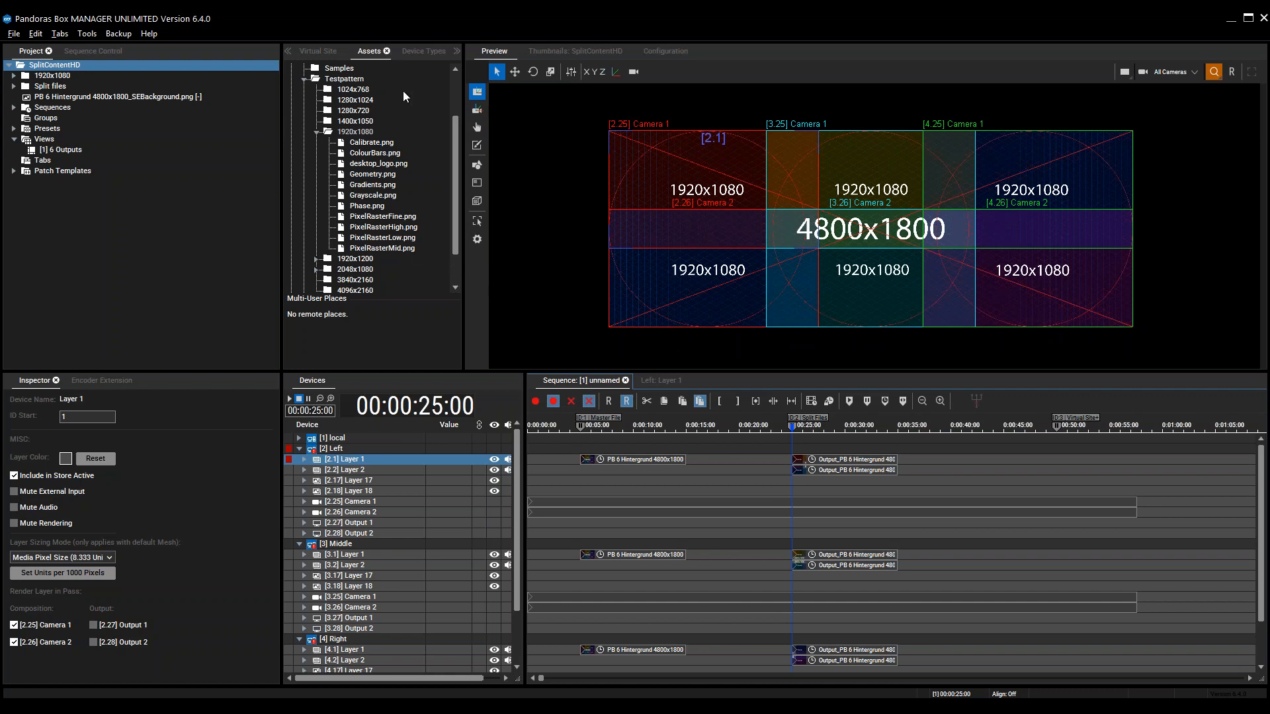
- Expand the Split files folder, show the global Resources configuration, and switch Auto-Spread Resources after adding to Project on and off again
click(14, 86)
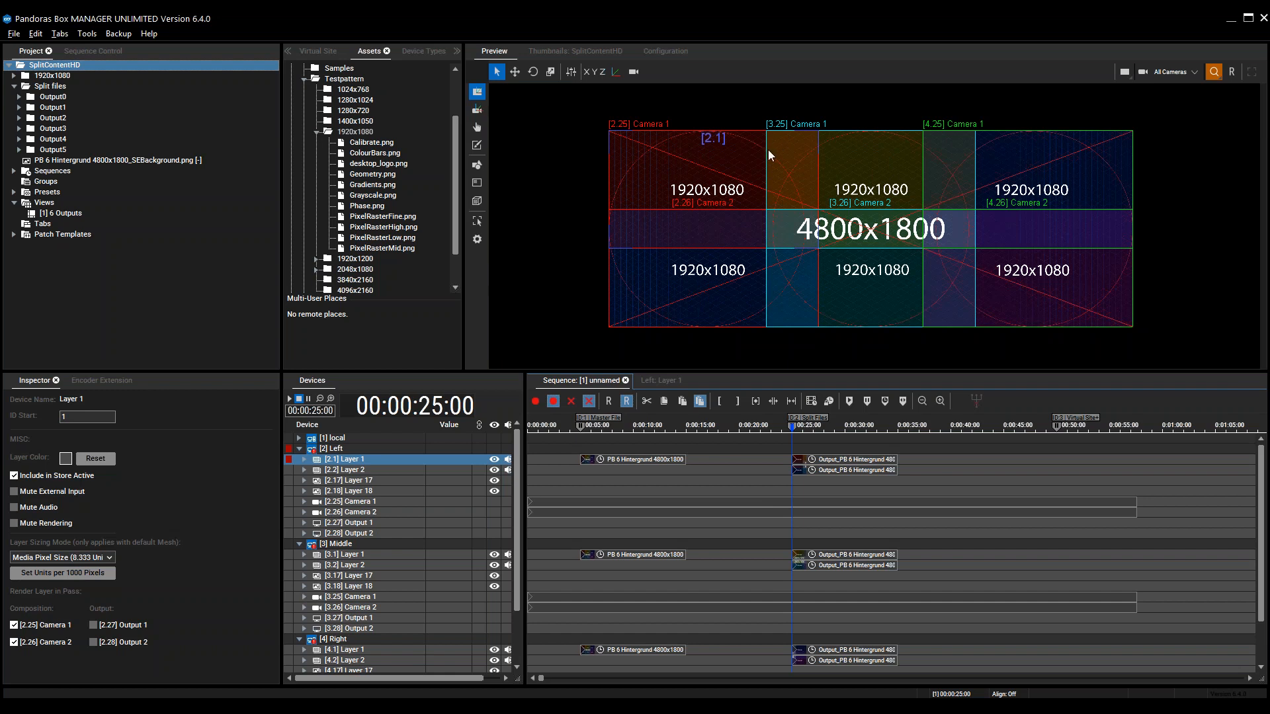
click(657, 53)
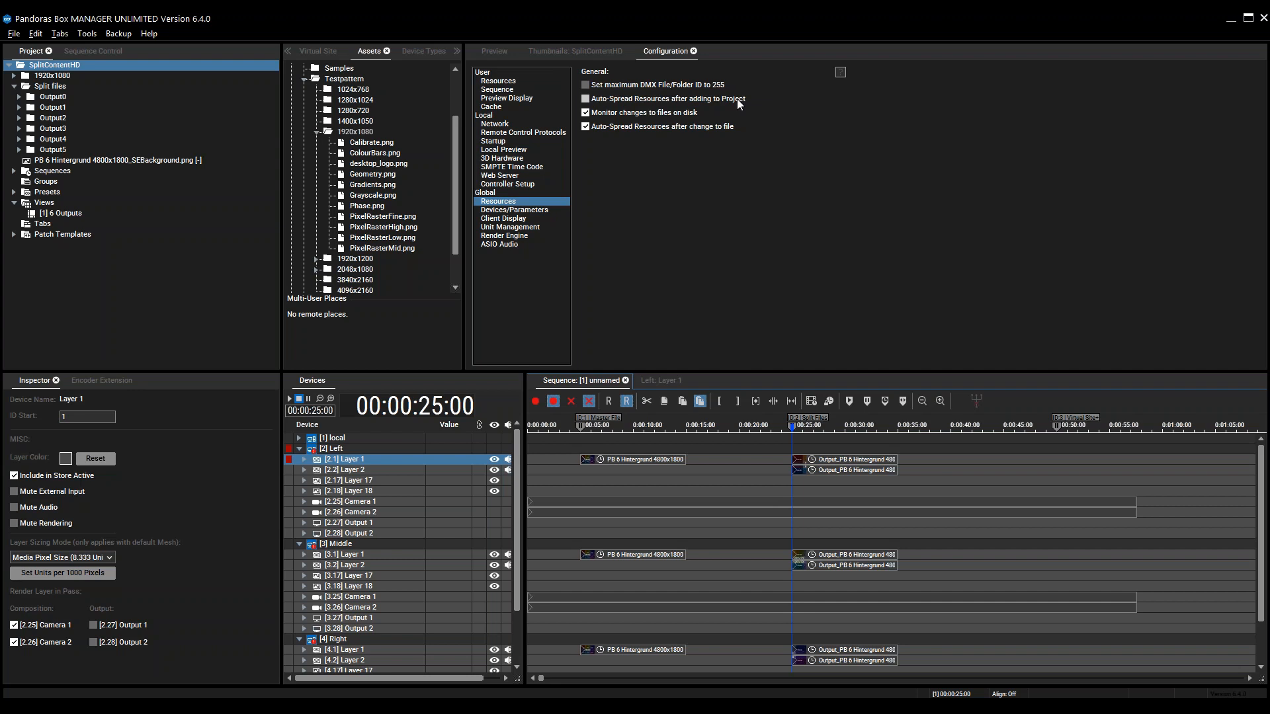
click(585, 98)
click(585, 99)
- View the target sites offered for spreading all resources of the Output0 folder, and dismiss the options without choosing one
click(45, 99)
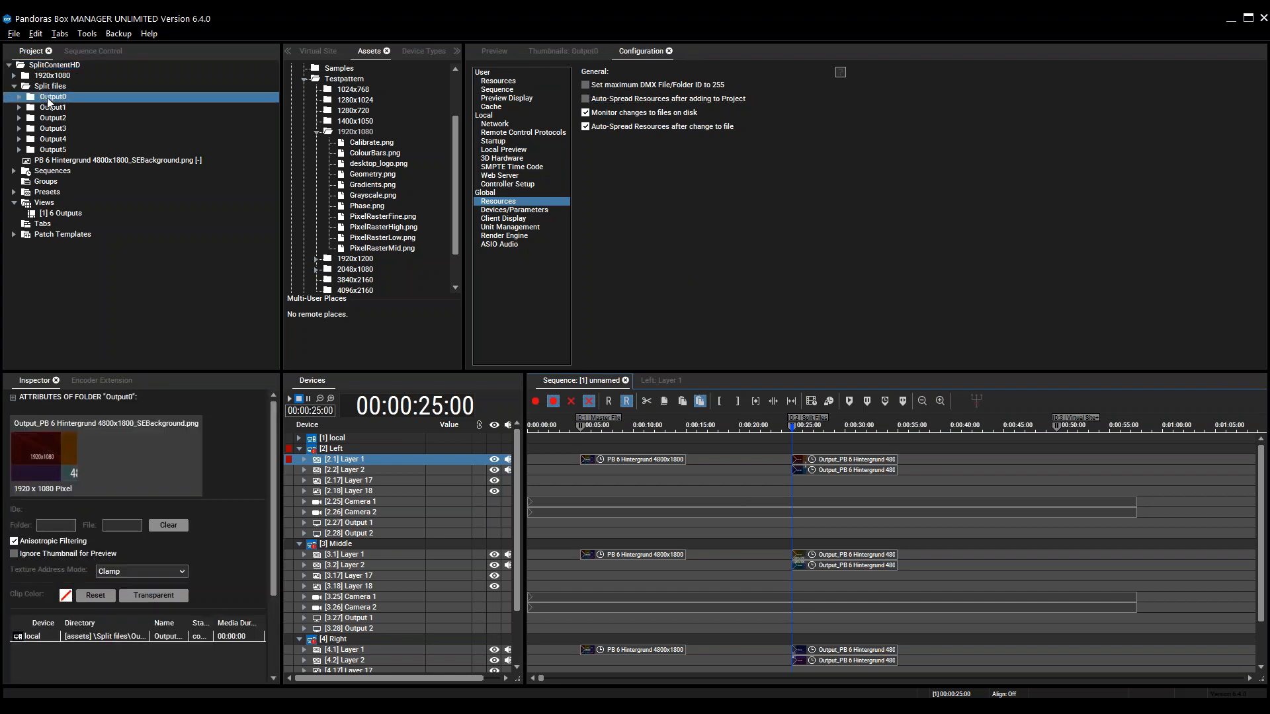
right_click(47, 99)
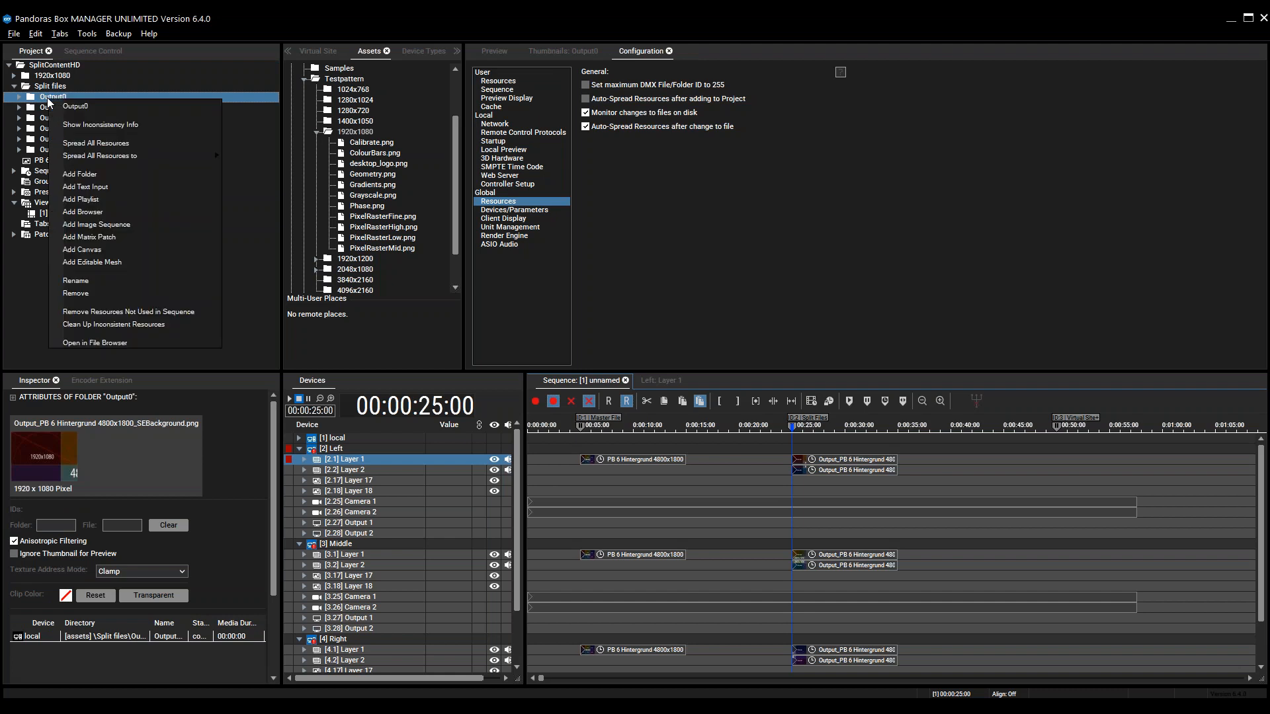
mouse_move(124, 158)
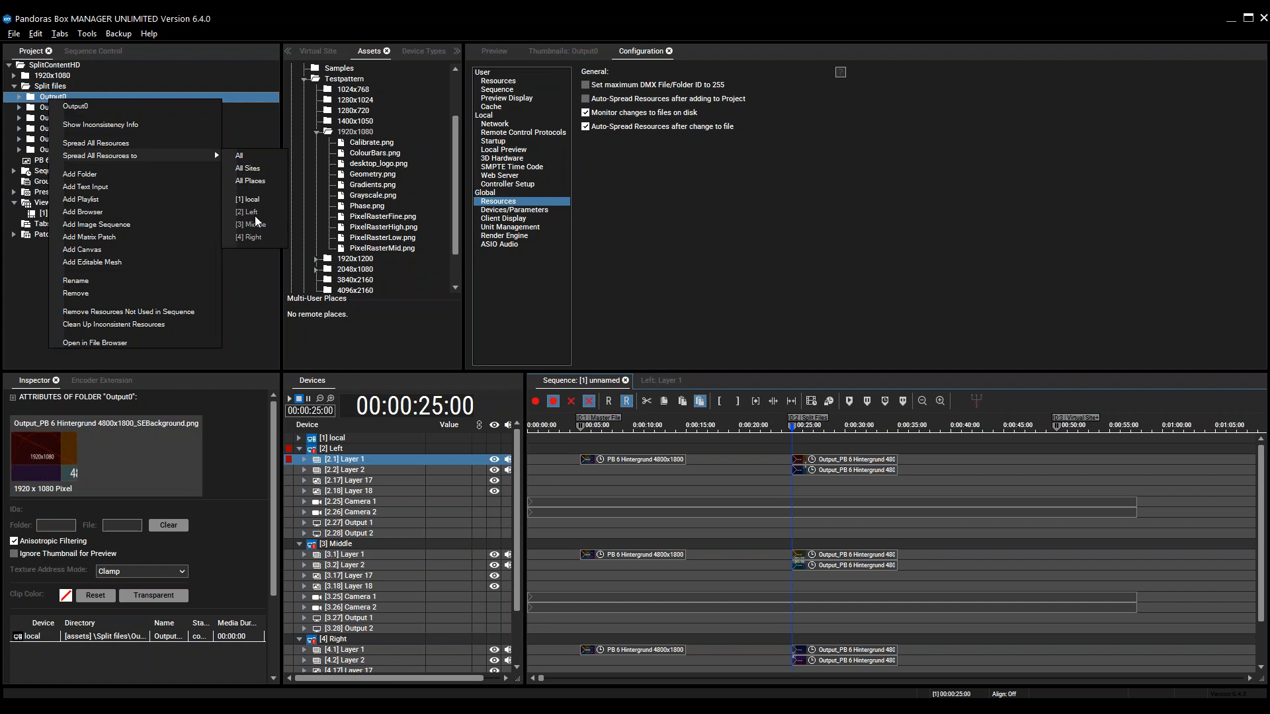
click(23, 295)
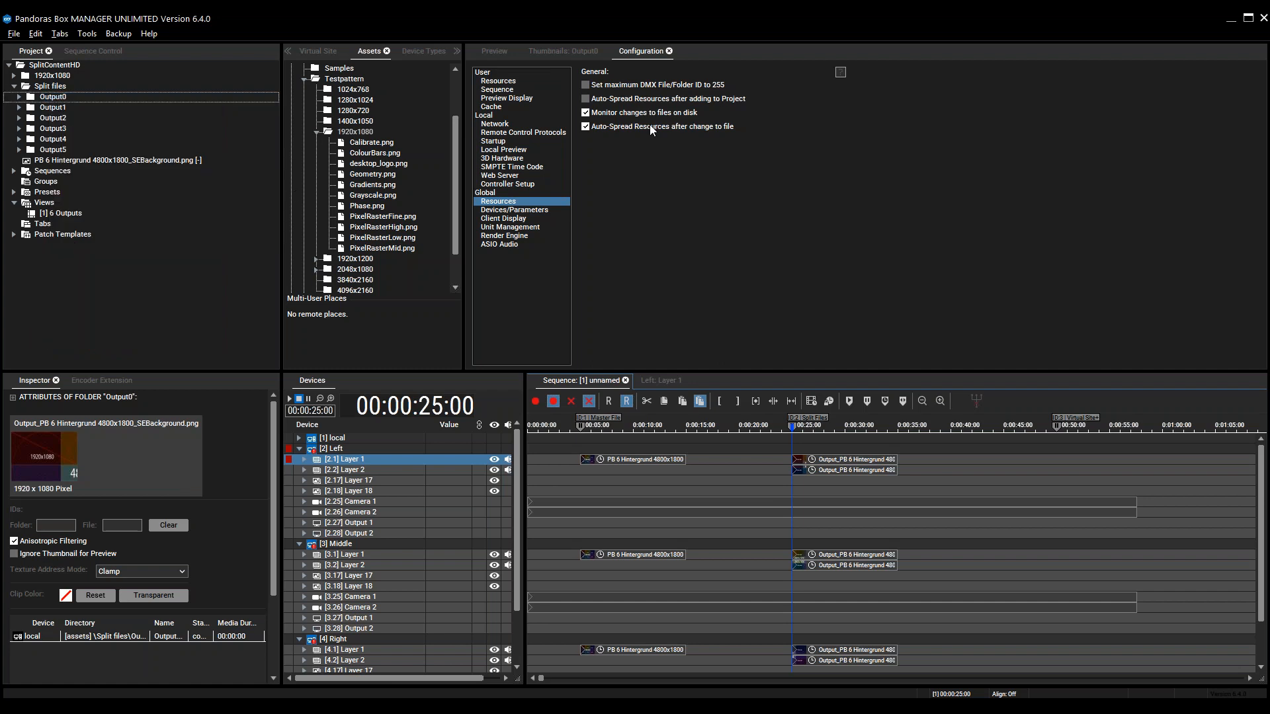
- Enable Auto-Spread Resources after adding to Project in the global Resources configuration
click(585, 101)
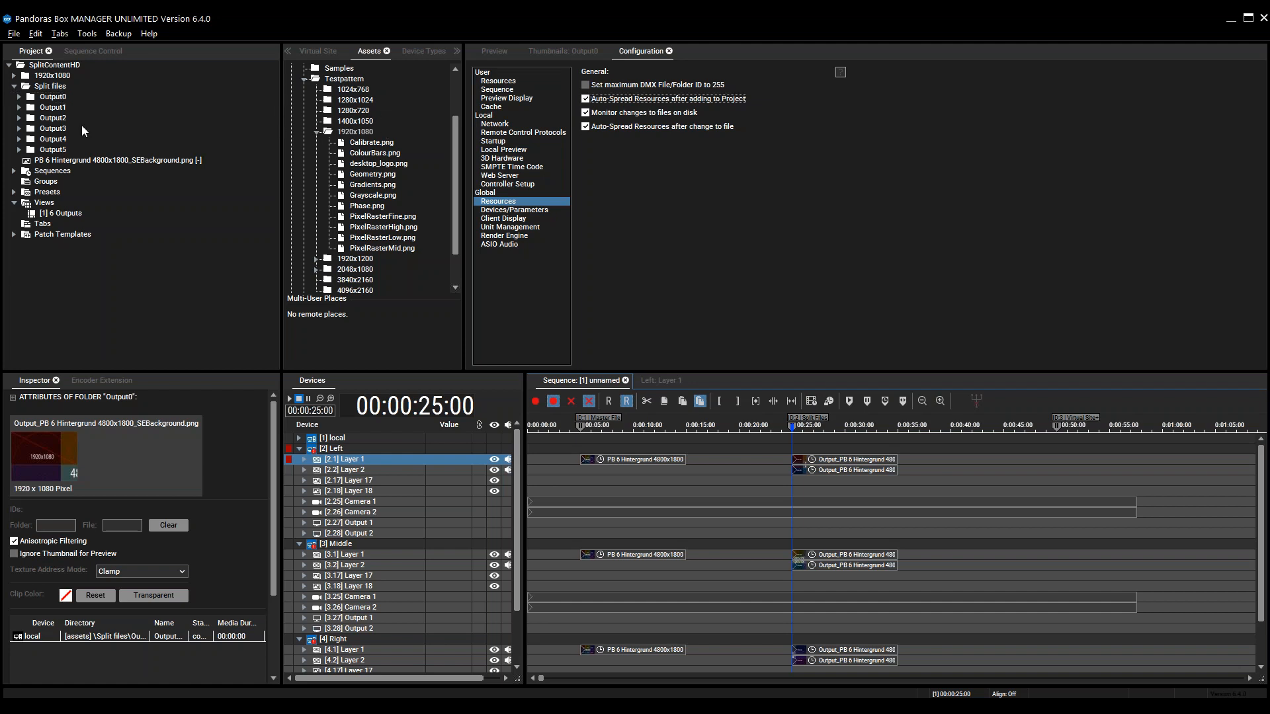
- Add a folder named "Left side" to the SplitContentHD project
click(64, 66)
right_click(64, 67)
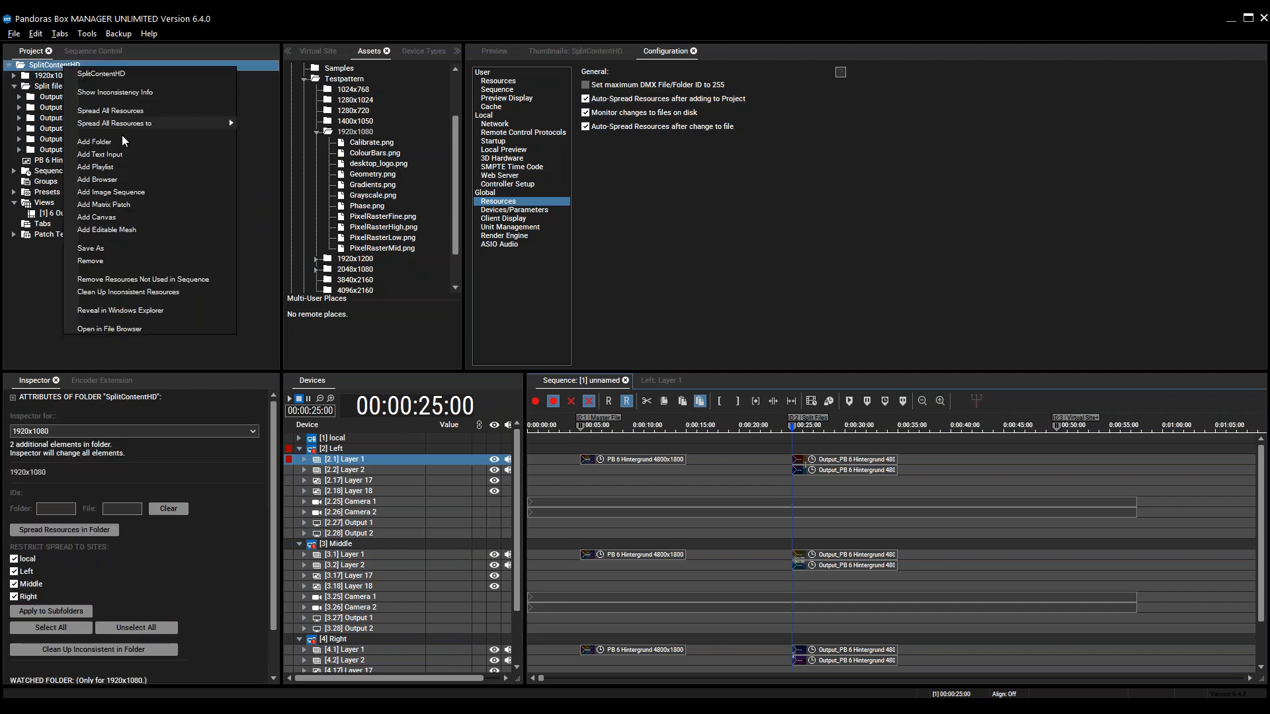
click(121, 142)
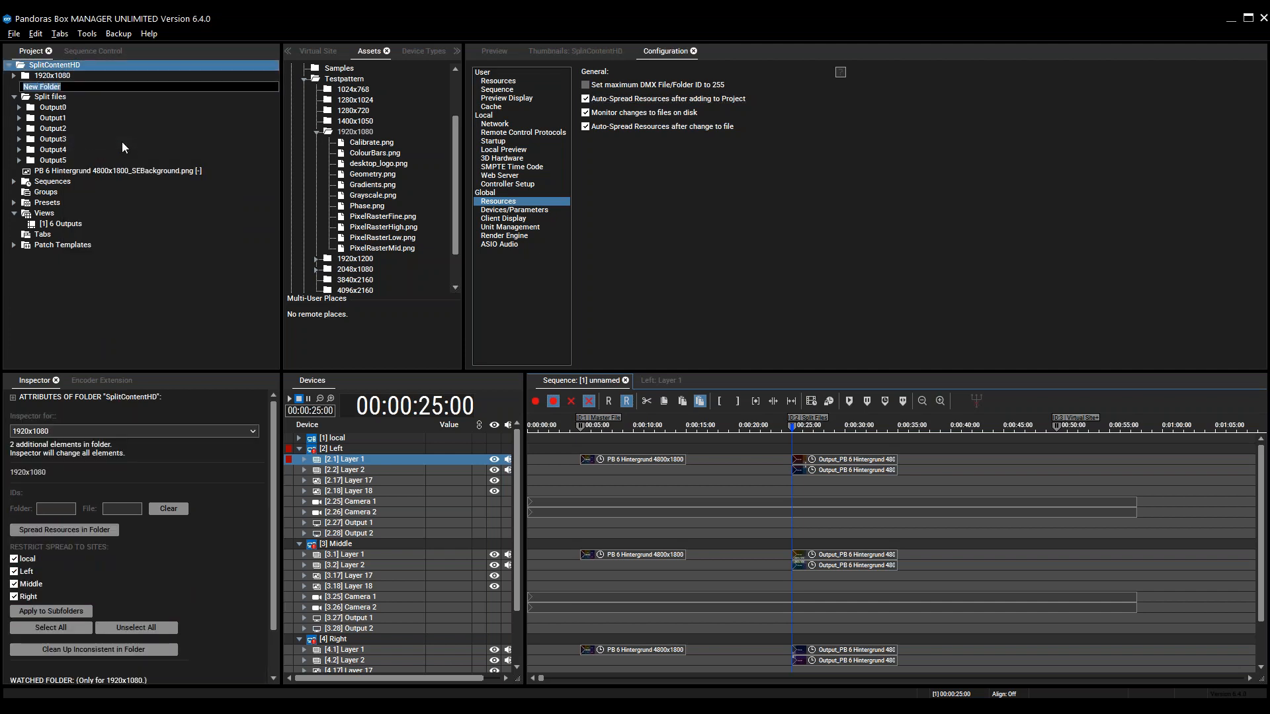
text(Left side)
key(Return)
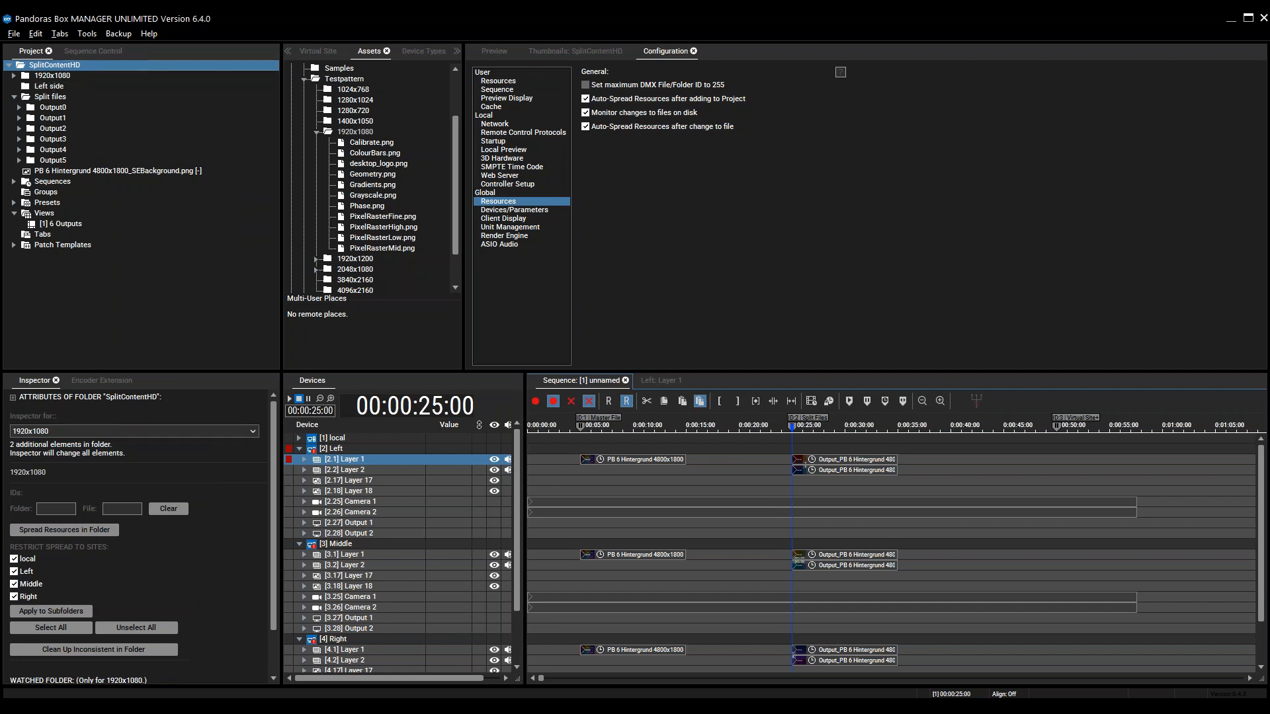
- Restrict spreading of the Left side folder to the Left site by excluding local, Middle and Right
click(58, 89)
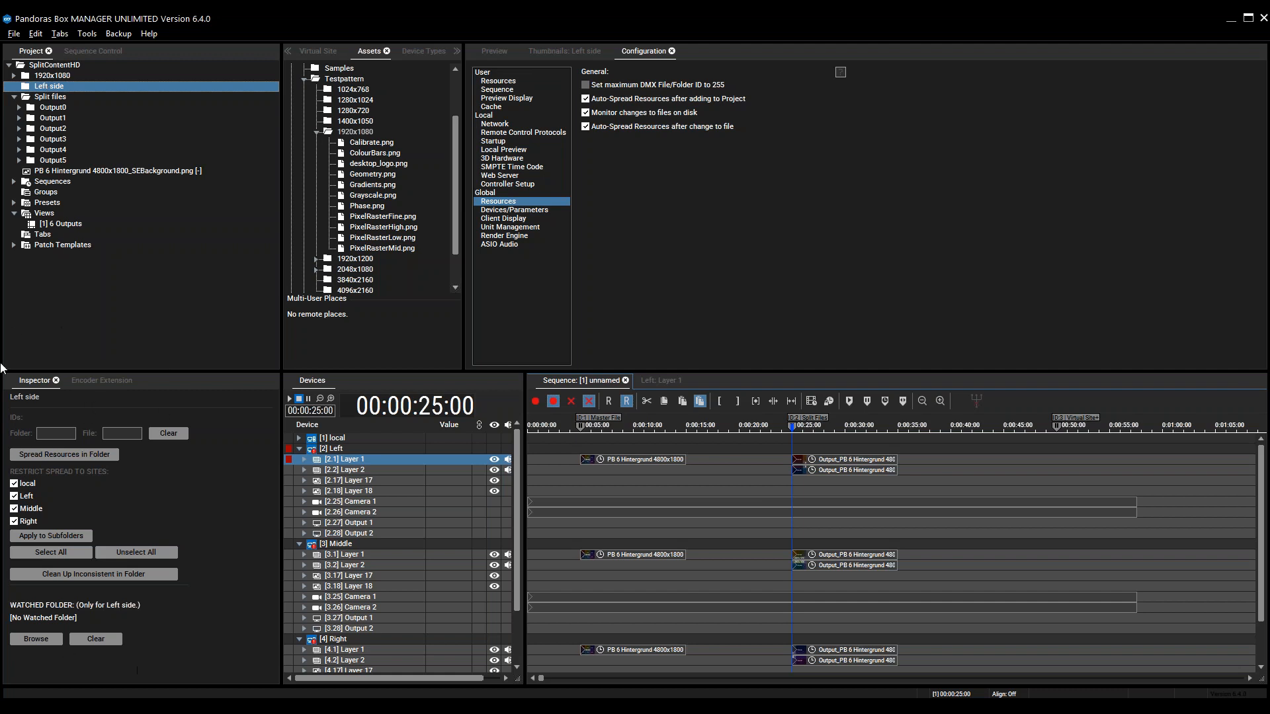
click(14, 486)
click(14, 509)
click(14, 521)
- Switch to the PowerPoint slide show, go through to the Performance Specs slide, and return to Pandoras Box Manager
mouse_move(586, 705)
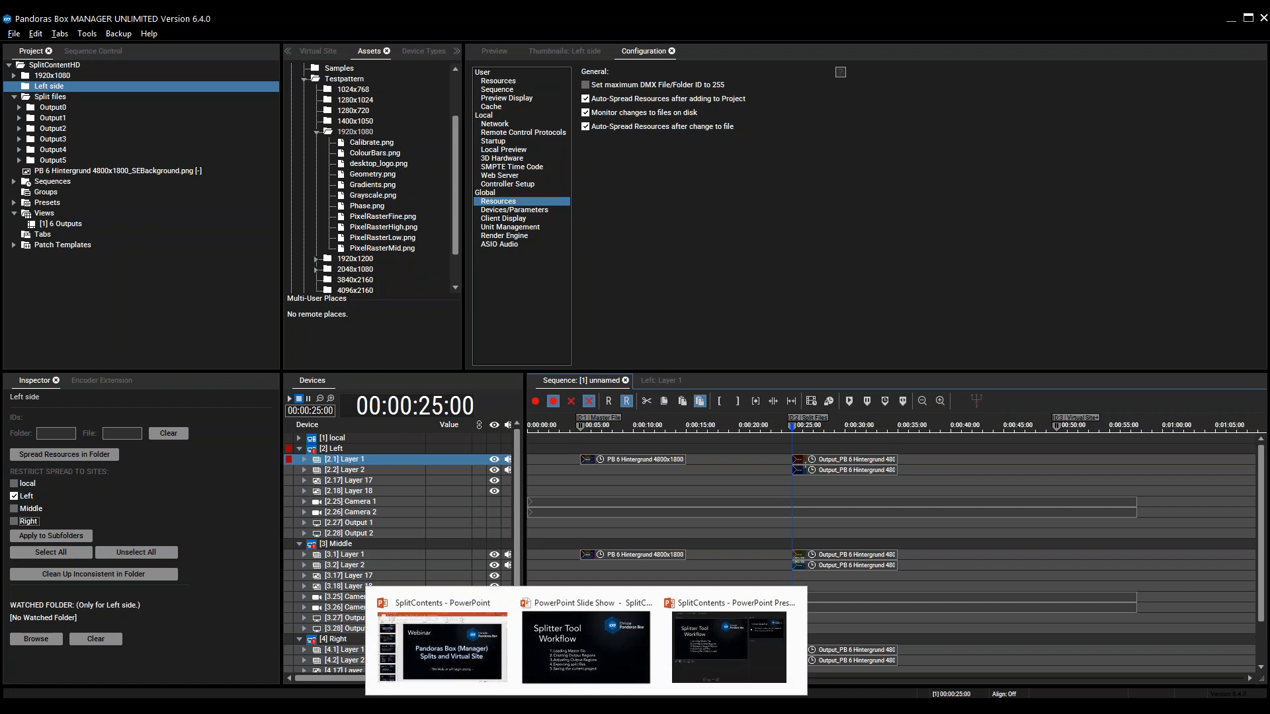
click(585, 666)
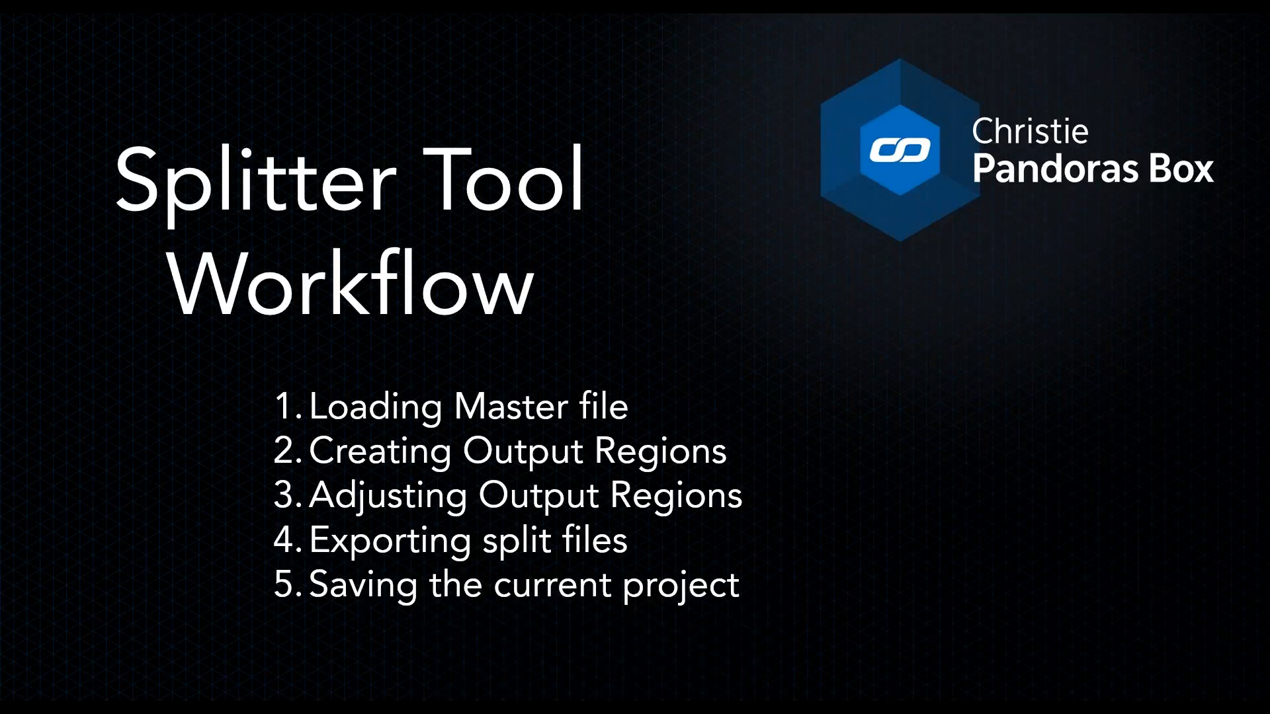
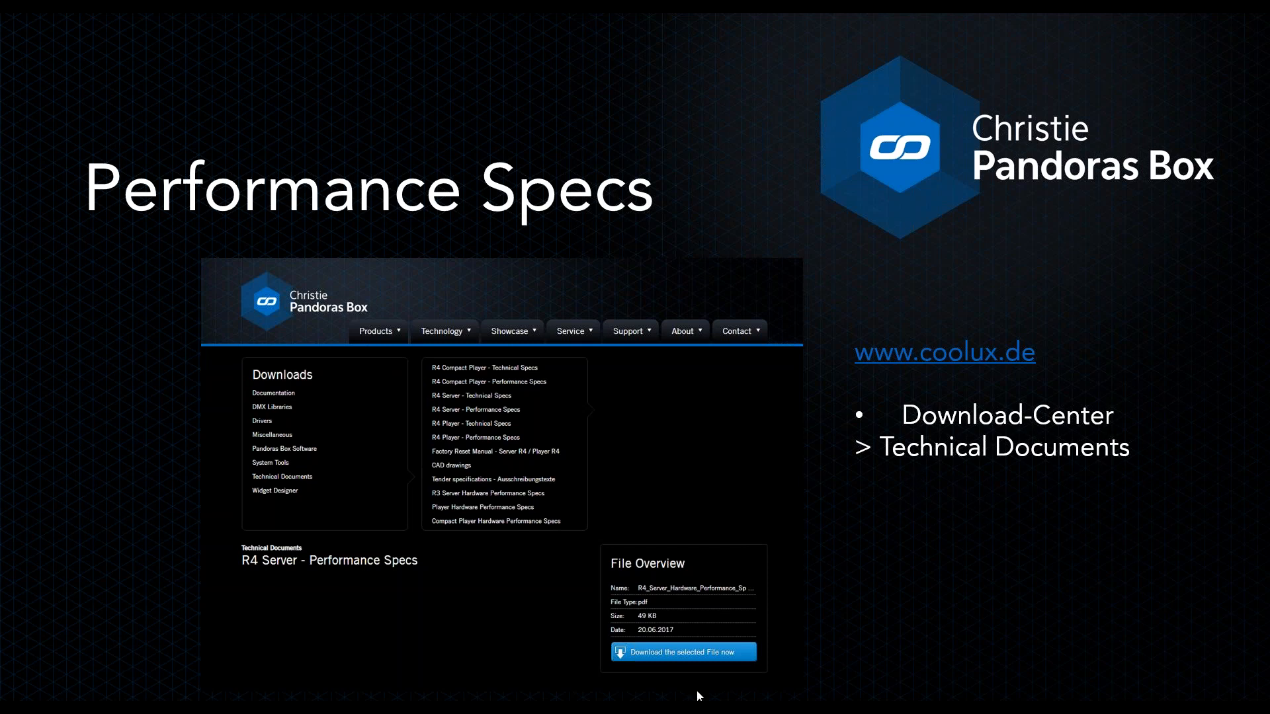
mouse_move(632, 707)
click(664, 609)
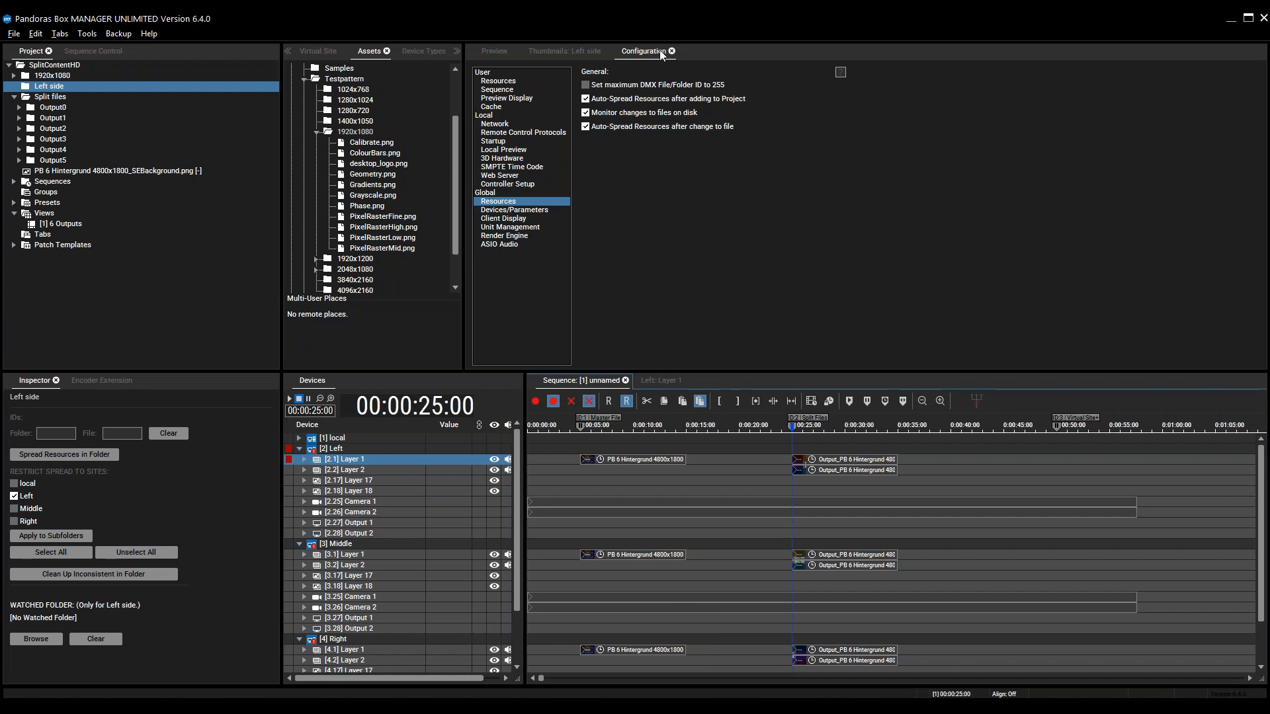
- Show the Preview and set it to None and back to All Cameras so the whole 4800x1800 composition fits the view
click(492, 52)
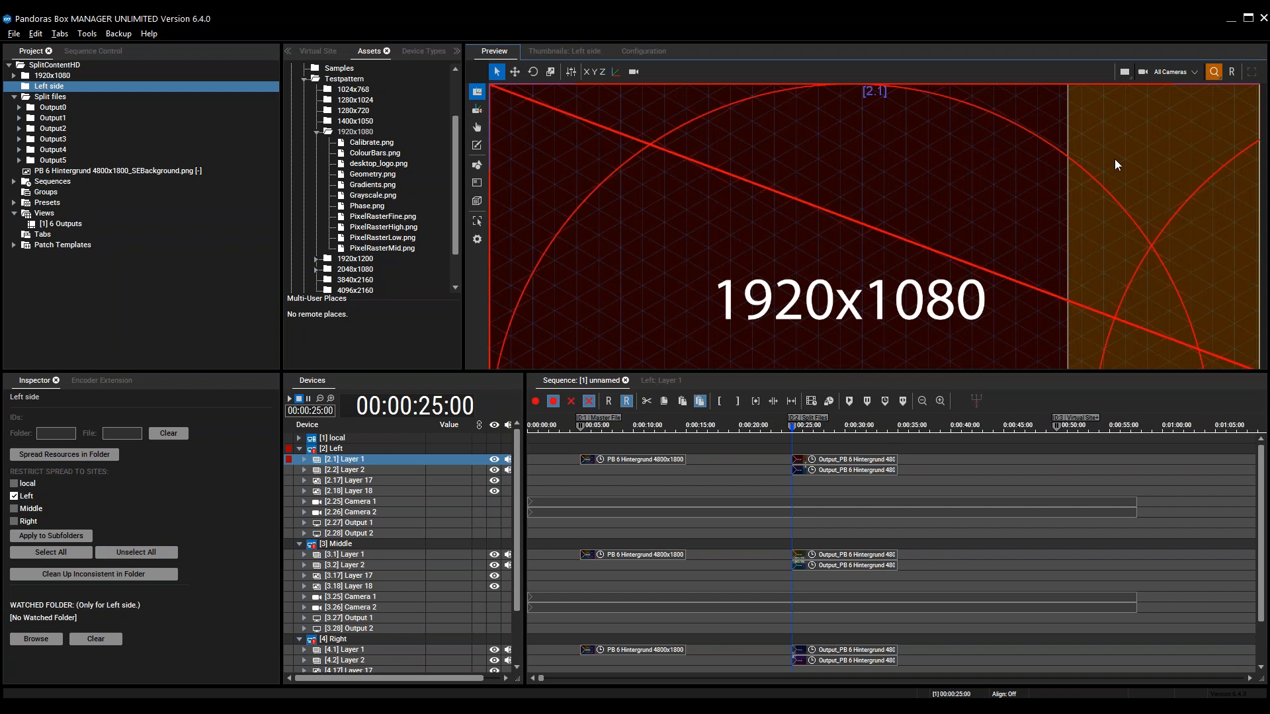
scroll(1113, 163, down, 3)
click(1169, 74)
click(1162, 101)
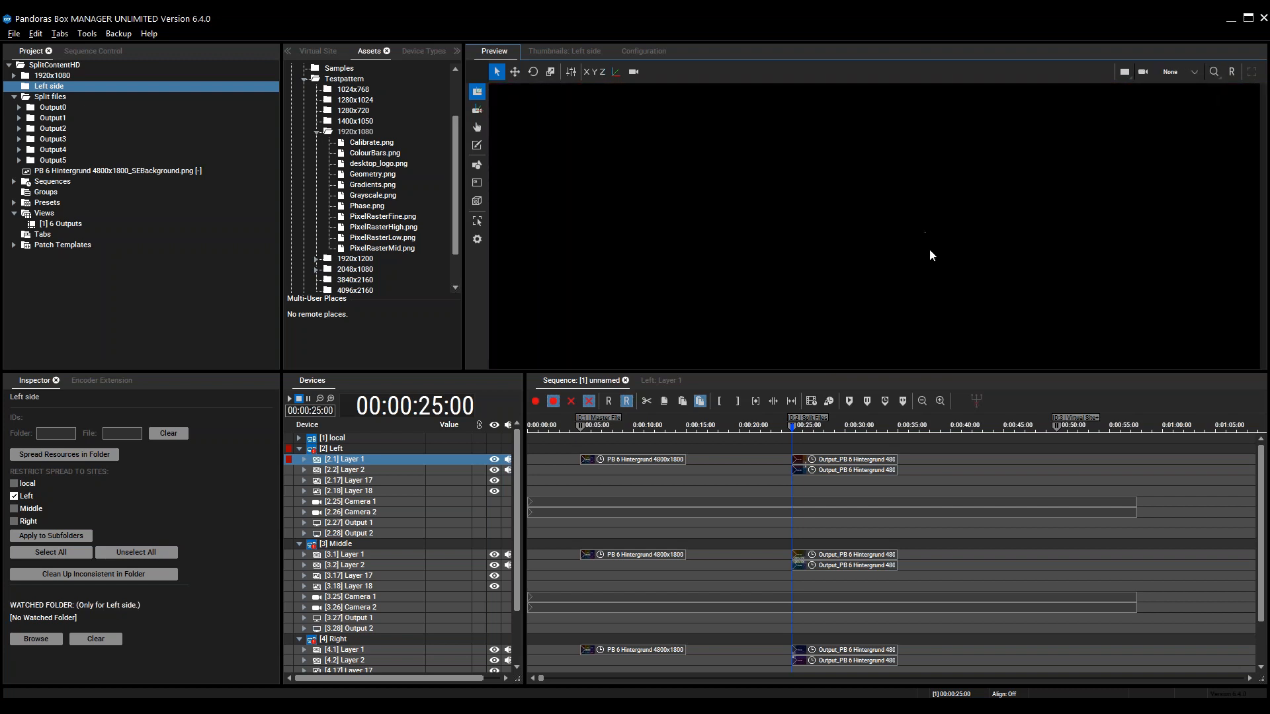
click(1196, 73)
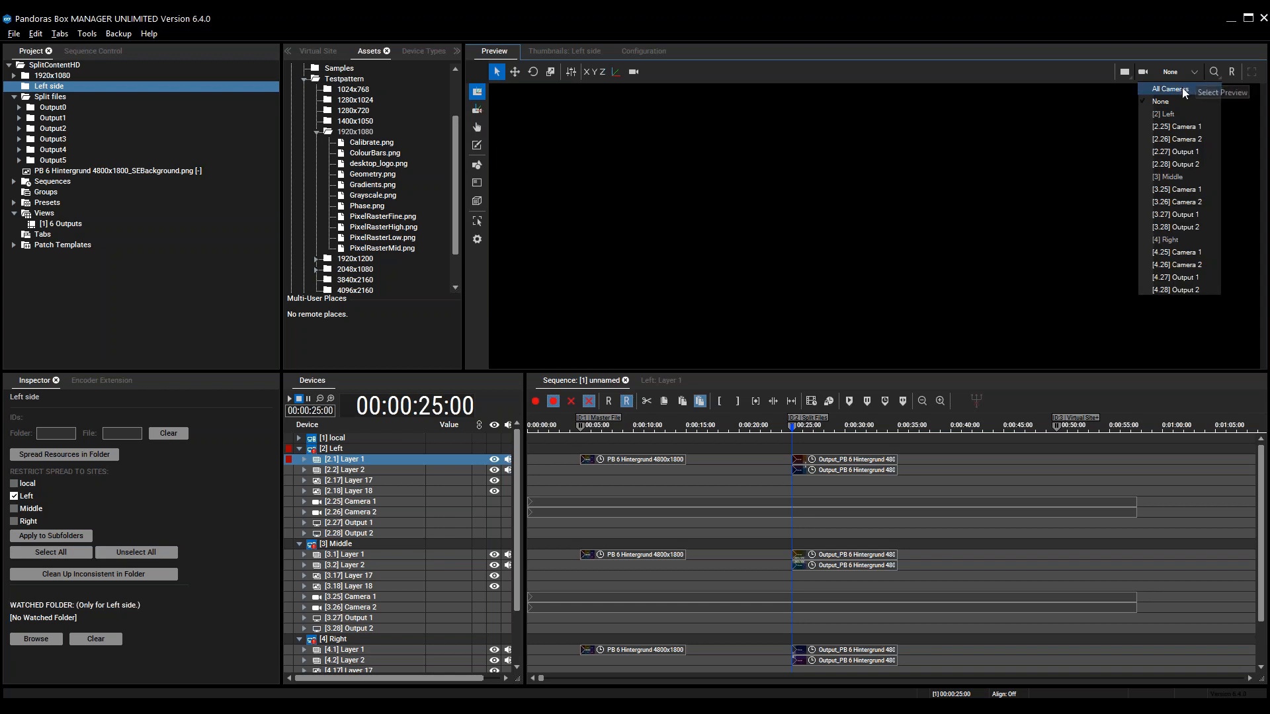
click(1162, 88)
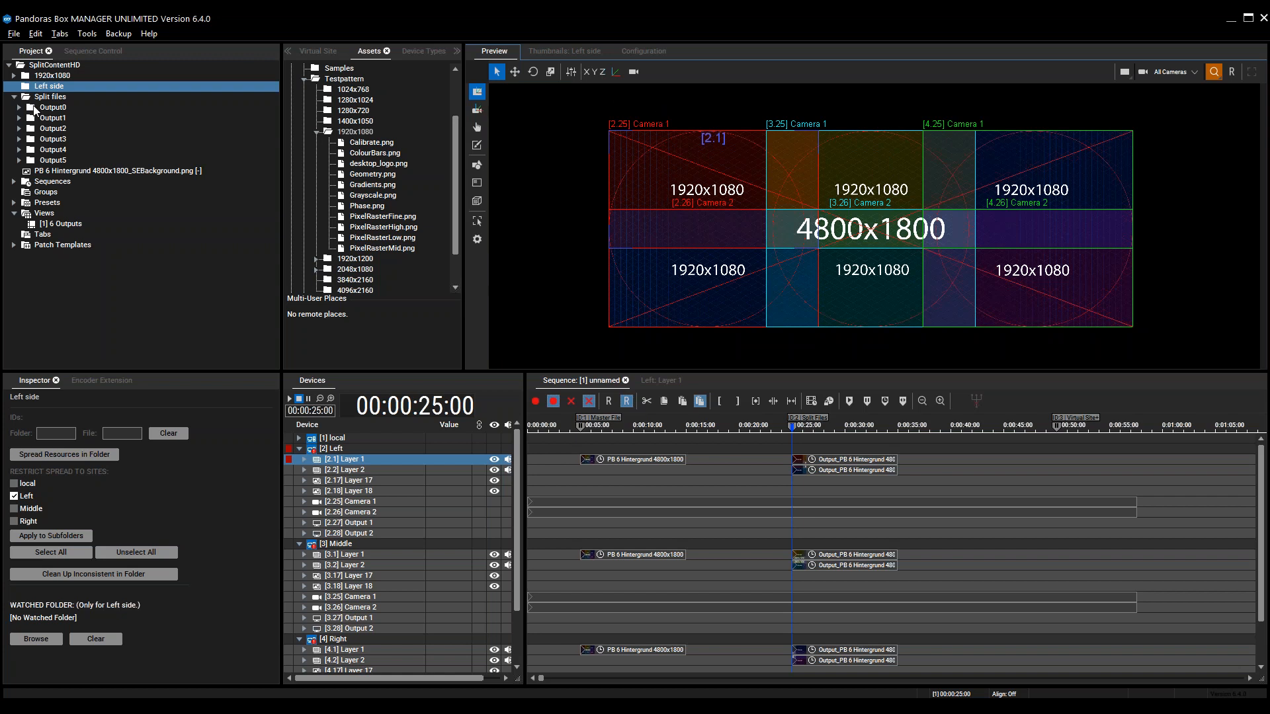
- Place ColourBars.png from the project's 1920x1080 folder on Layer 17 of the Left site at 00:00:25:00 in the sequence
click(14, 75)
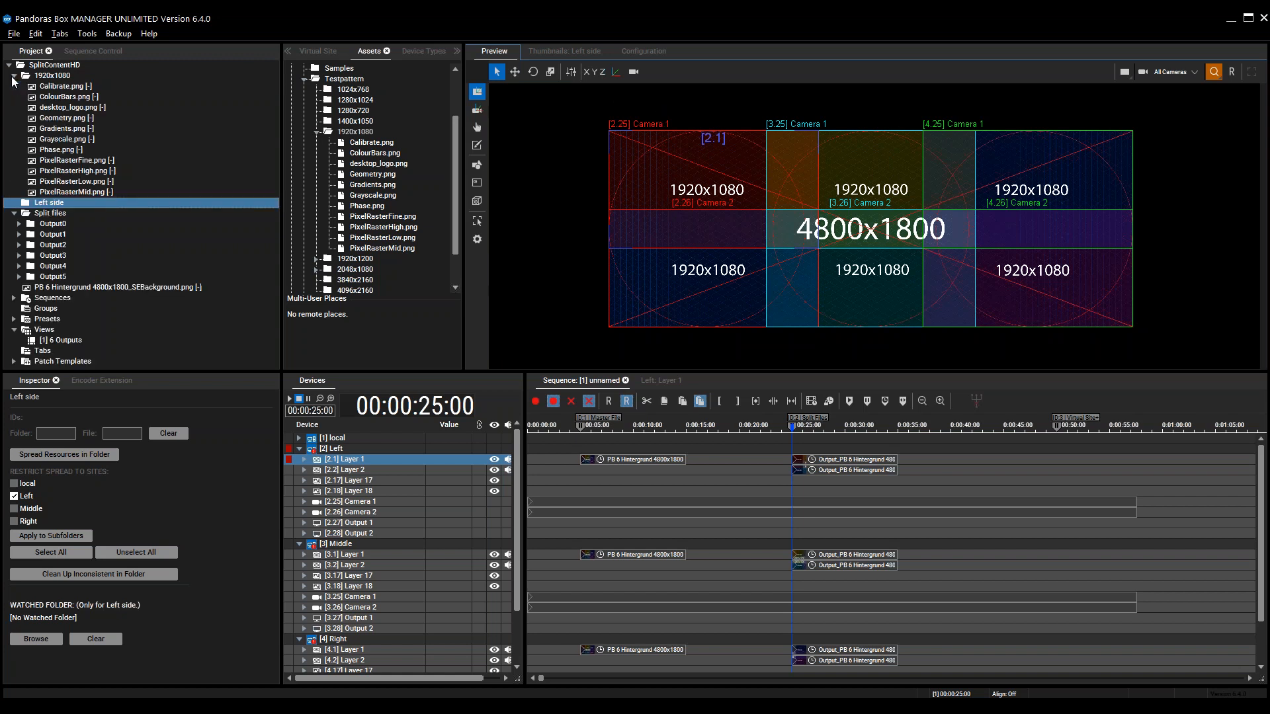
click(62, 98)
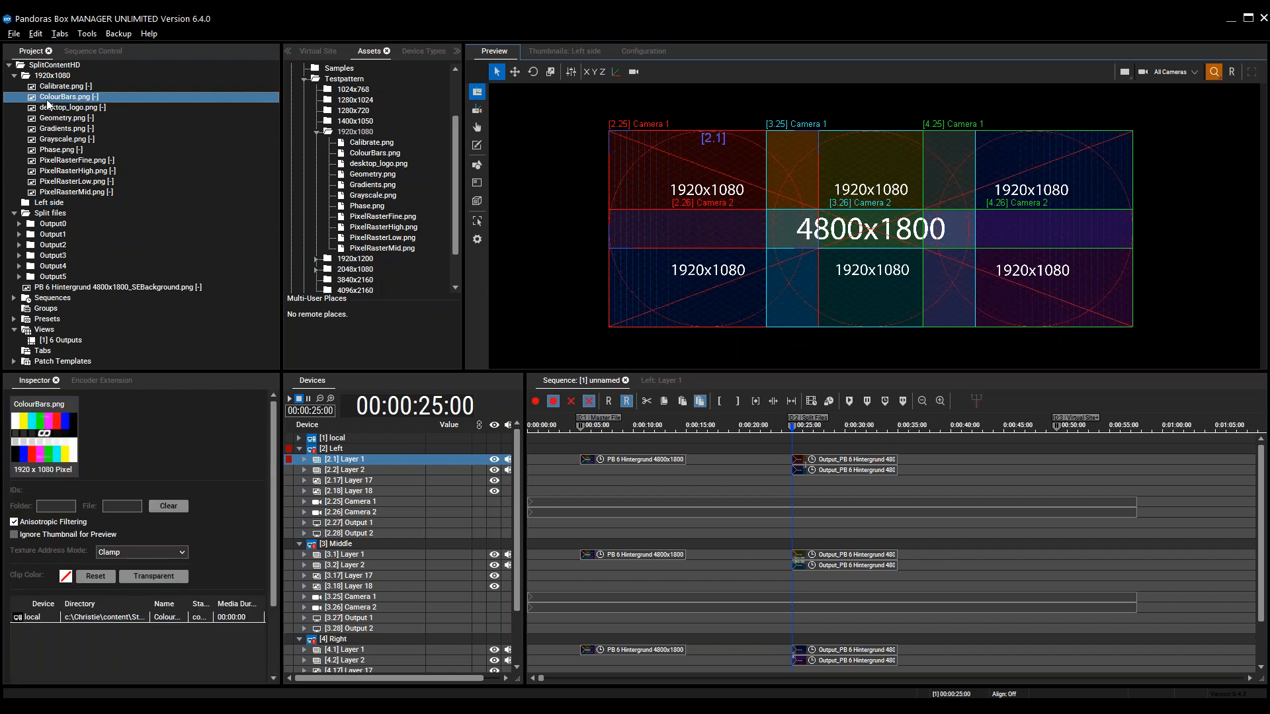
drag(46, 99, 814, 528)
drag(800, 483, 800, 482)
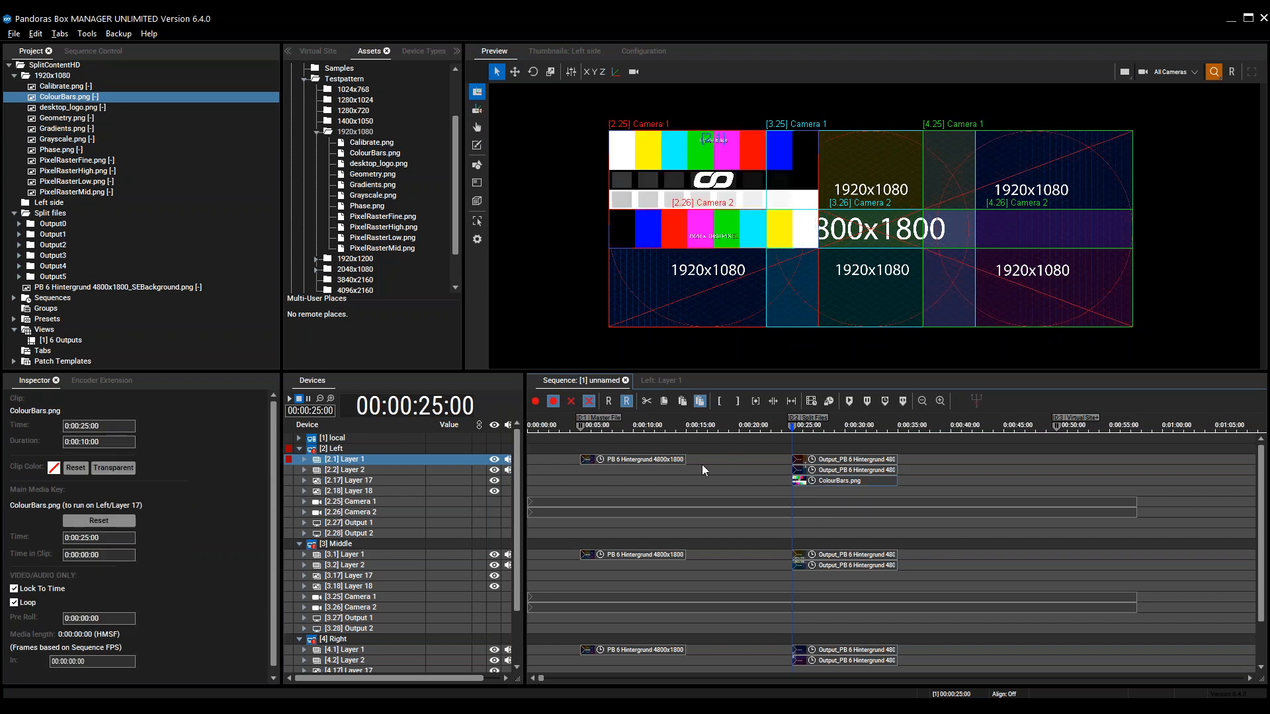
- Scale Layer 17 of the Left site uniformly to 0.520 and shift its X position to 10 px
click(348, 480)
click(643, 381)
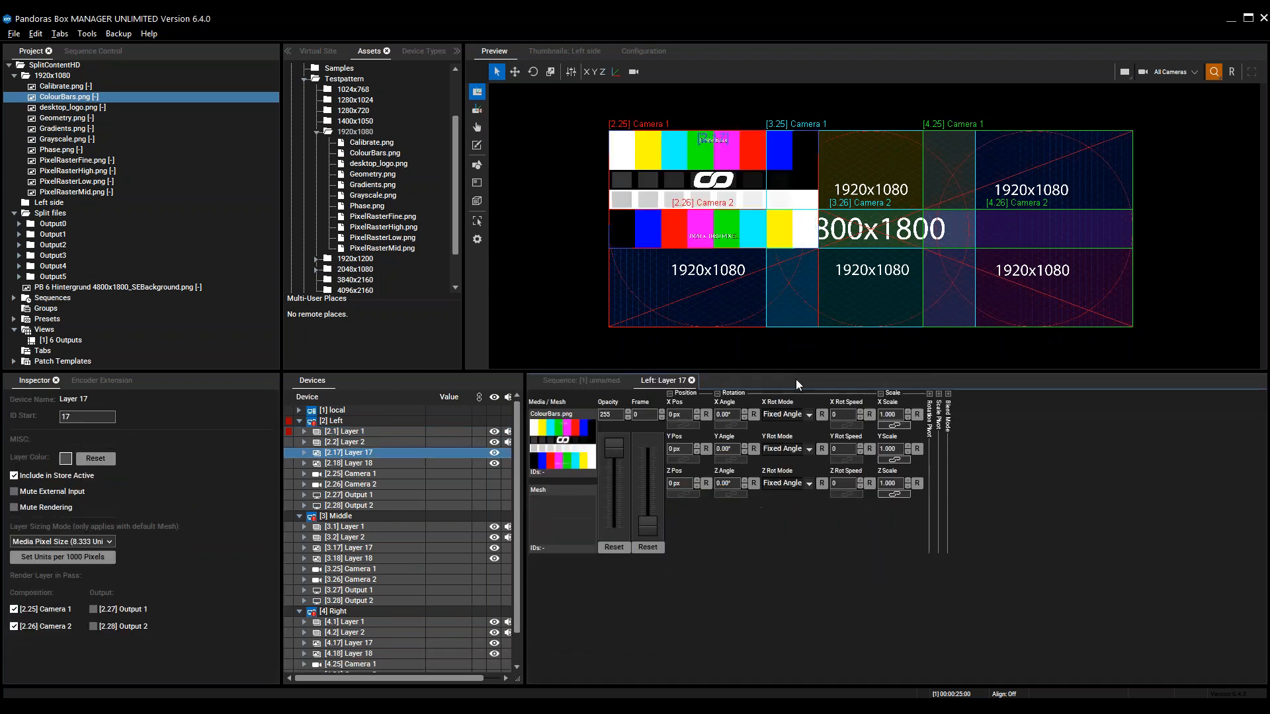
drag(893, 416, 888, 450)
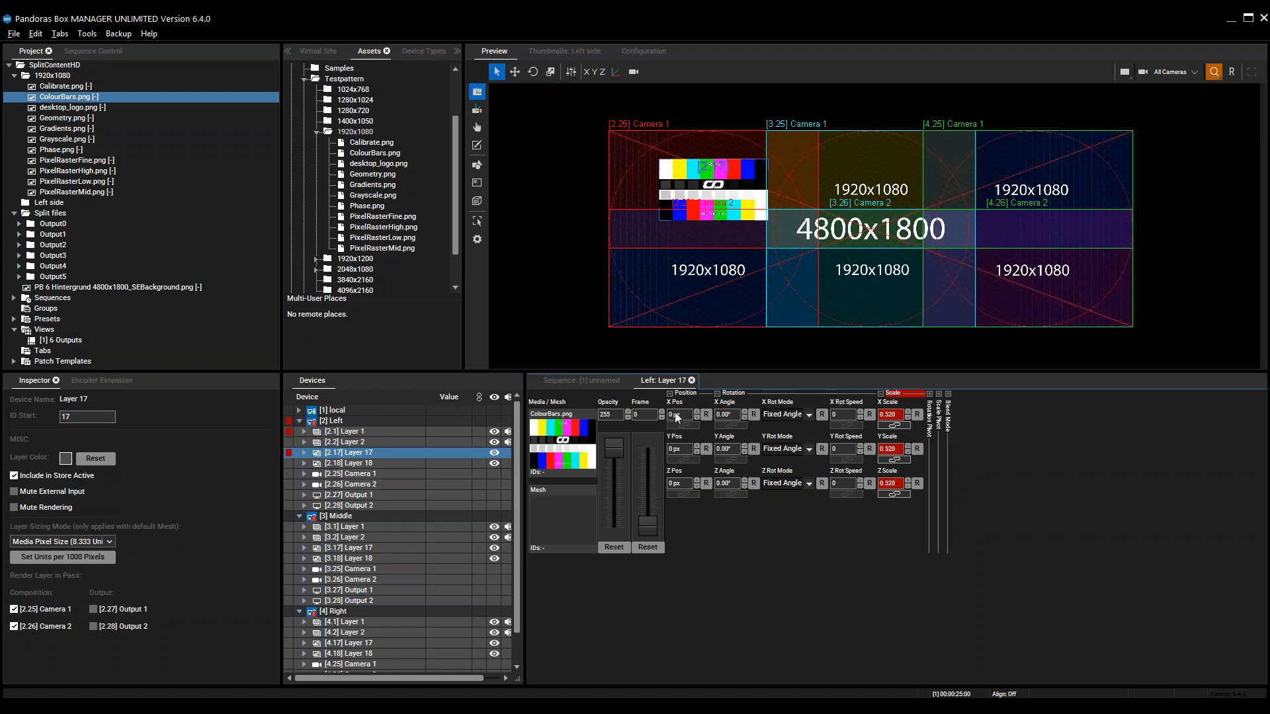
drag(683, 186, 983, 186)
drag(684, 416, 558, 713)
drag(683, 414, 681, 467)
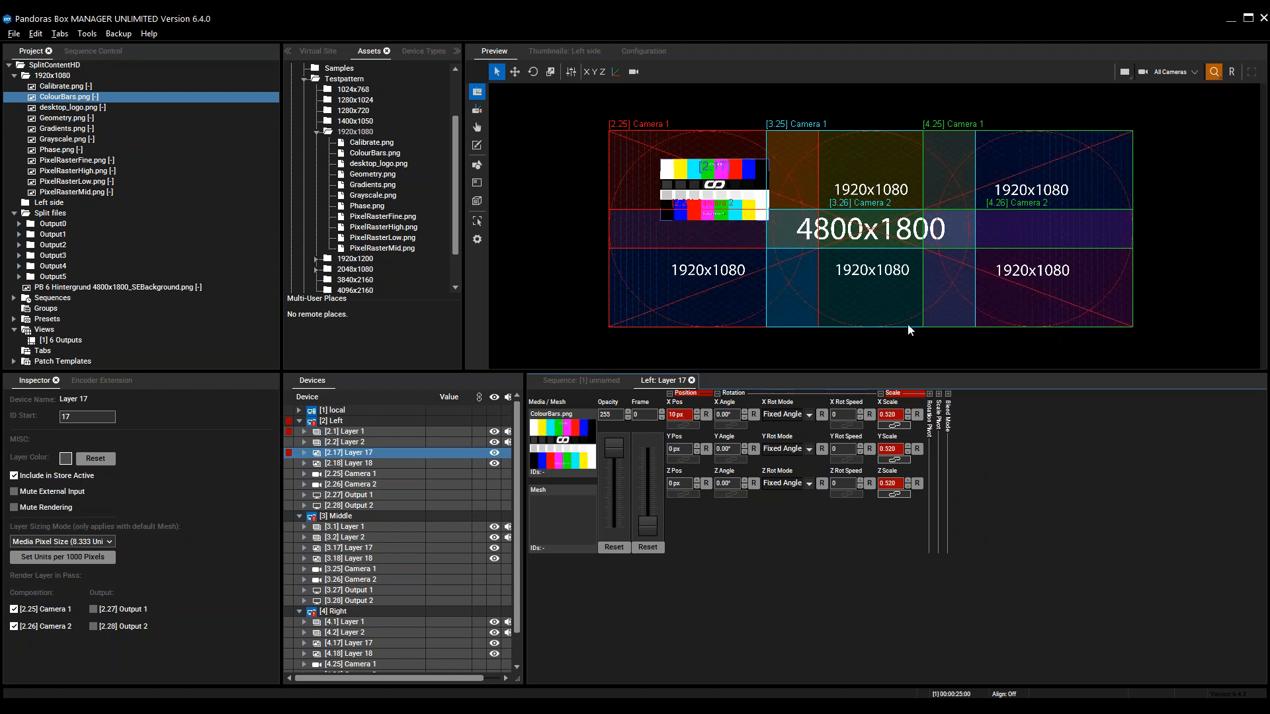
- Change the number of previews to the two-row, eight-view layout and enlarge the [2.27] Output 1 picture to fill its view
click(1128, 74)
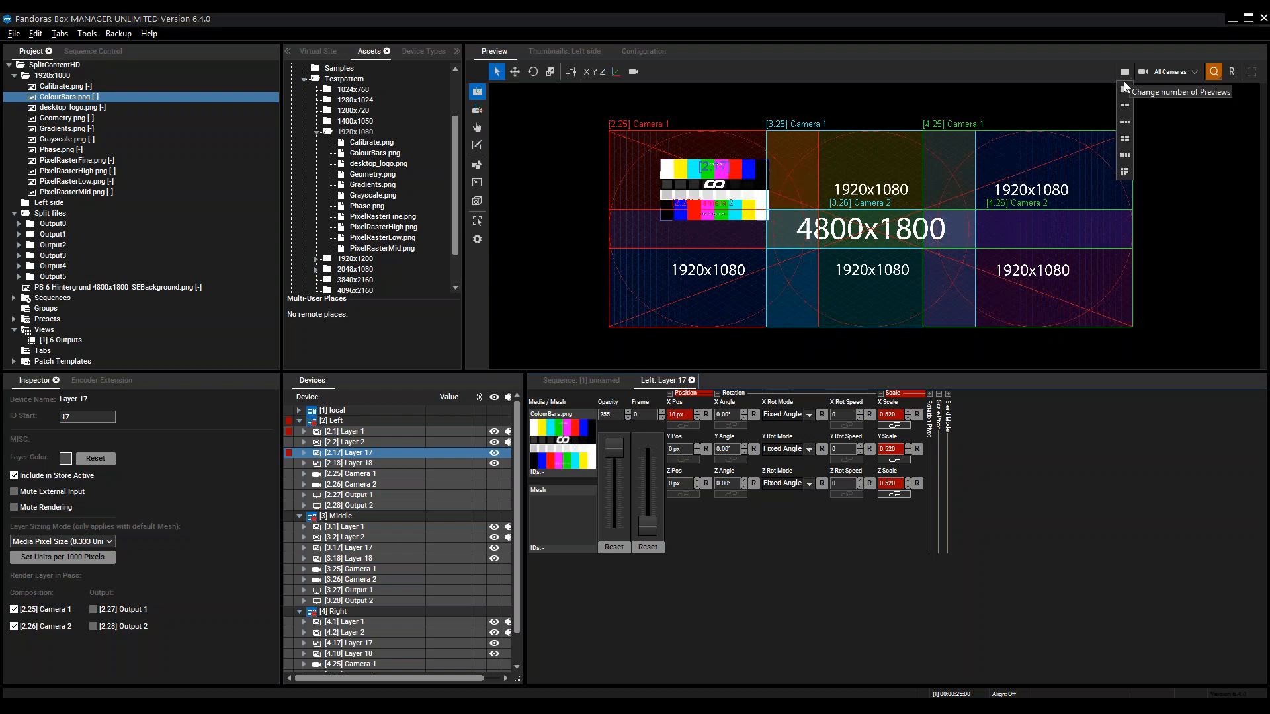
click(1124, 157)
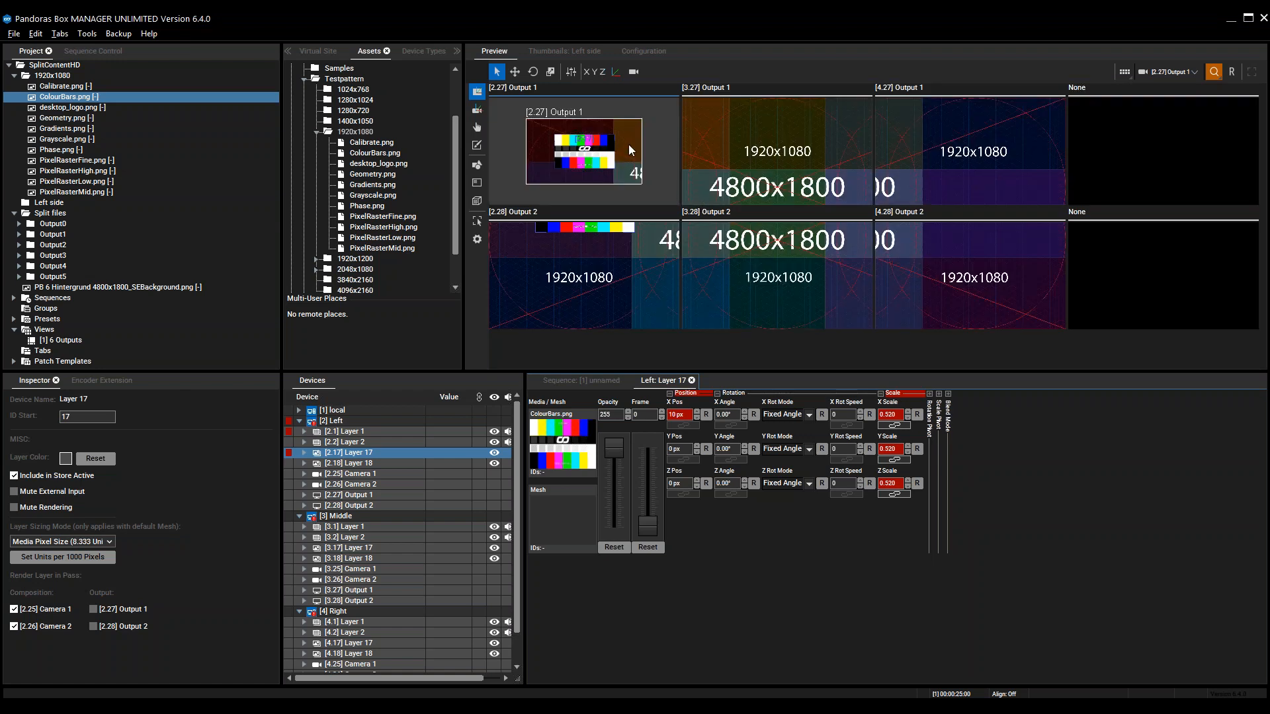
click(634, 140)
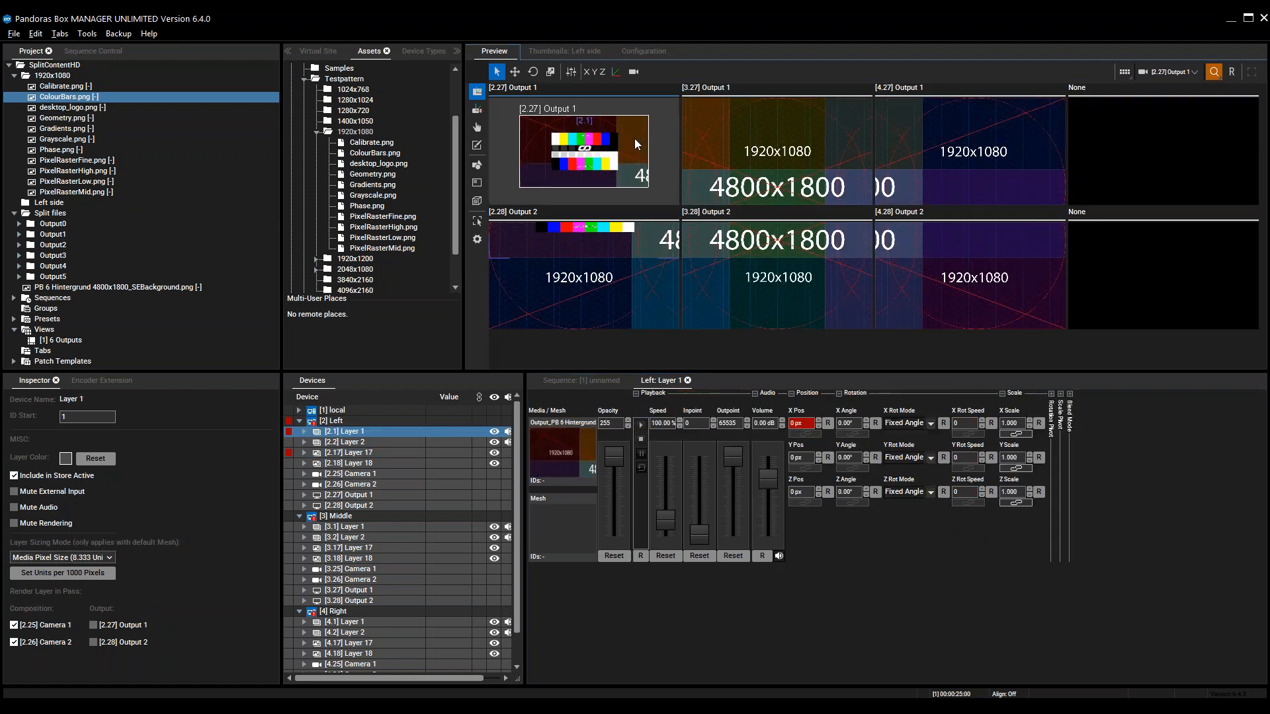
scroll(633, 138, up, 2)
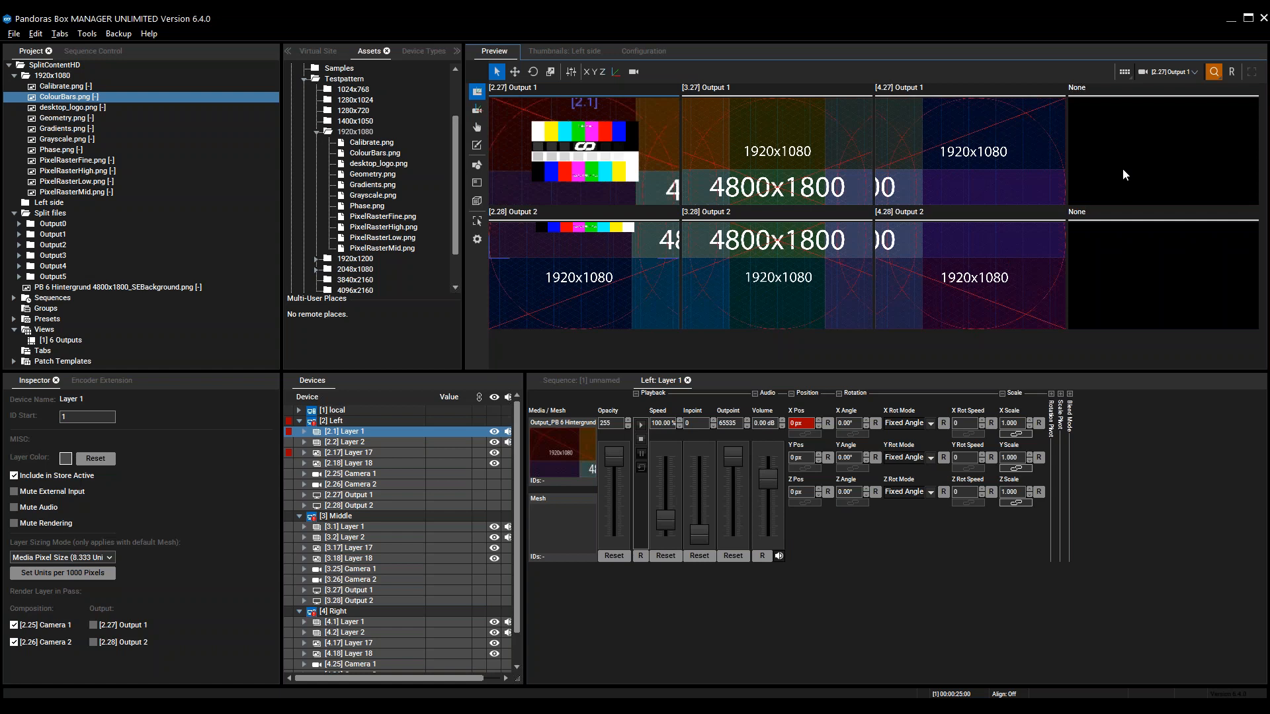
- Set the empty preview in the upper row to show All Cameras
click(1172, 142)
click(1191, 76)
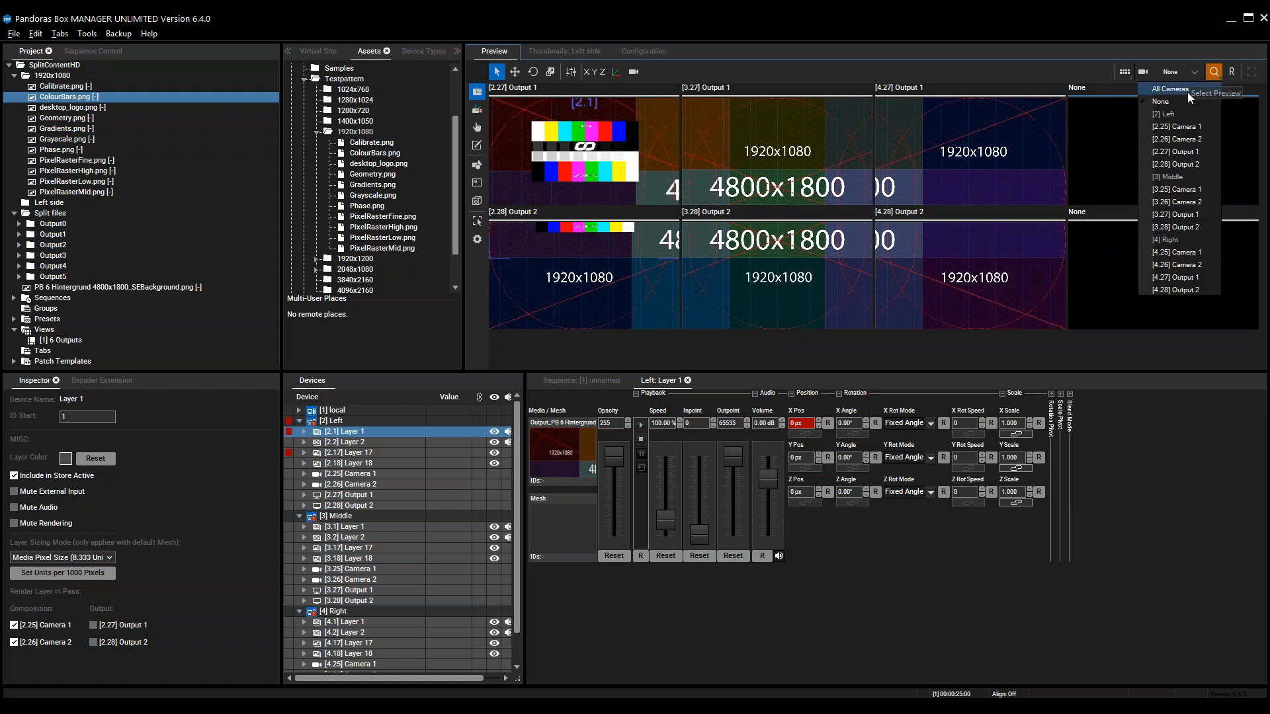
click(1172, 88)
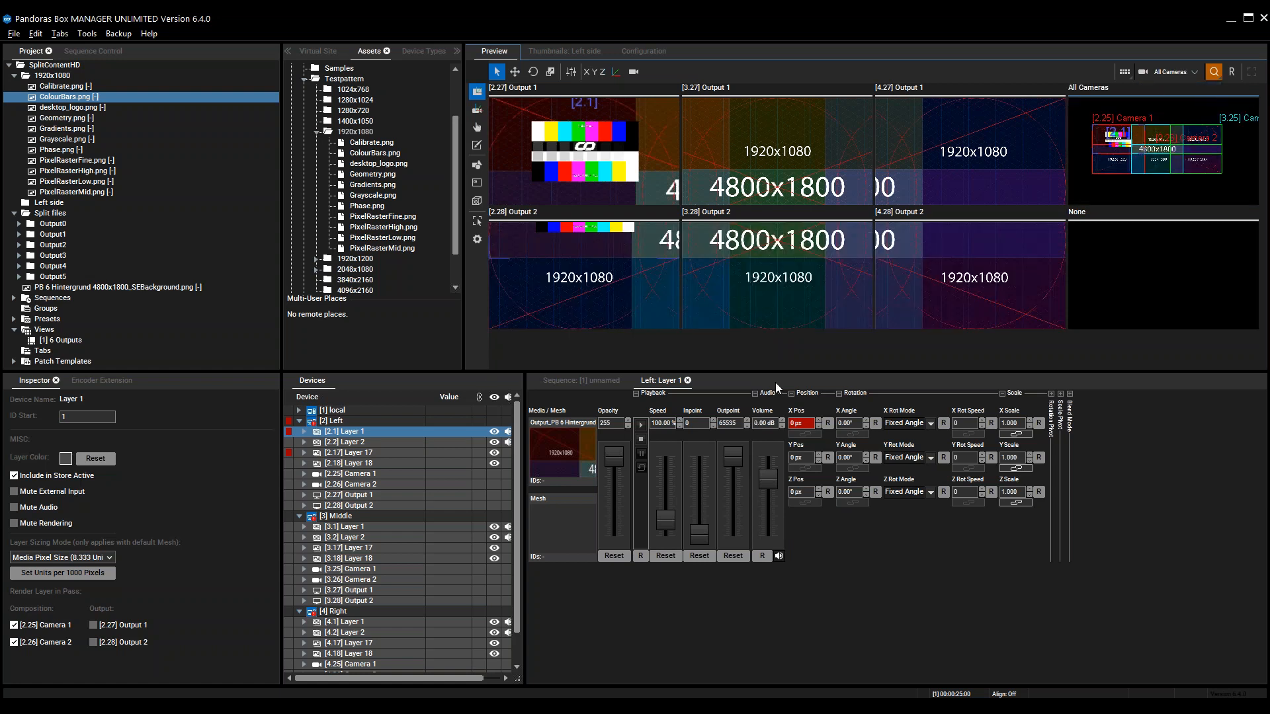
- Shift Layer 1 of the Left site to an X position of about 345 px and back to about 70 px
drag(803, 430, 828, 383)
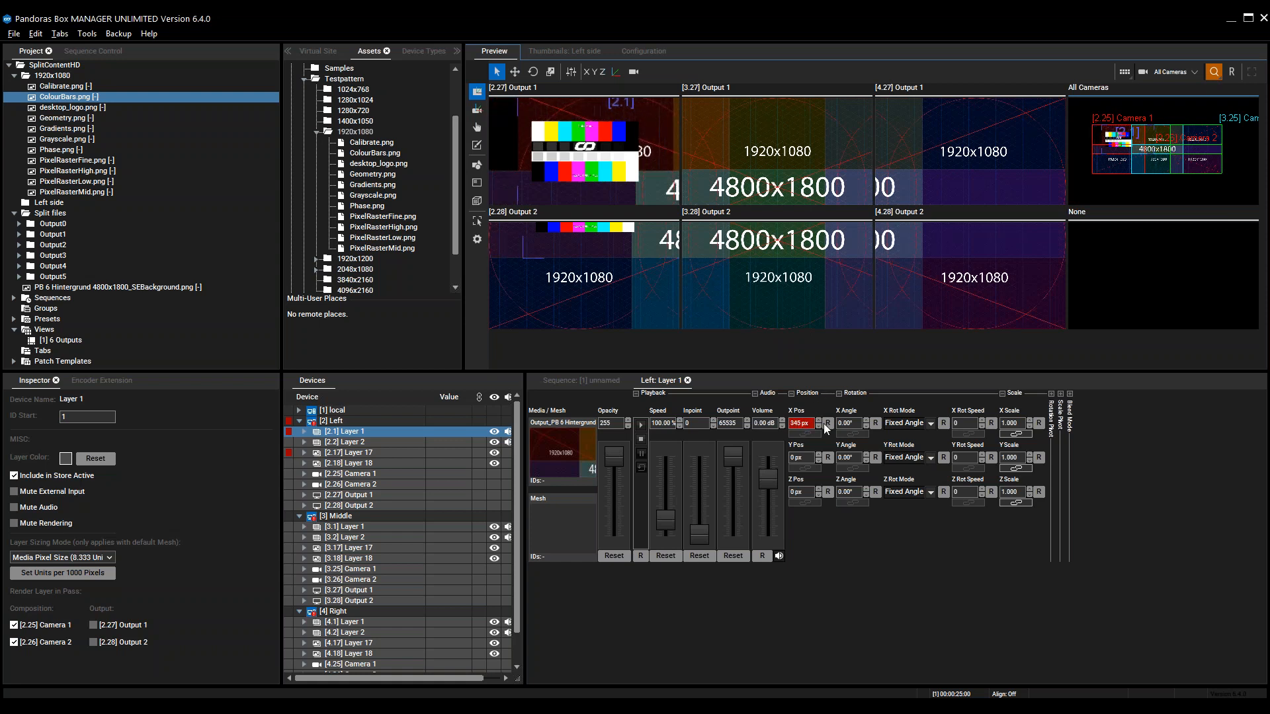
drag(802, 430, 799, 474)
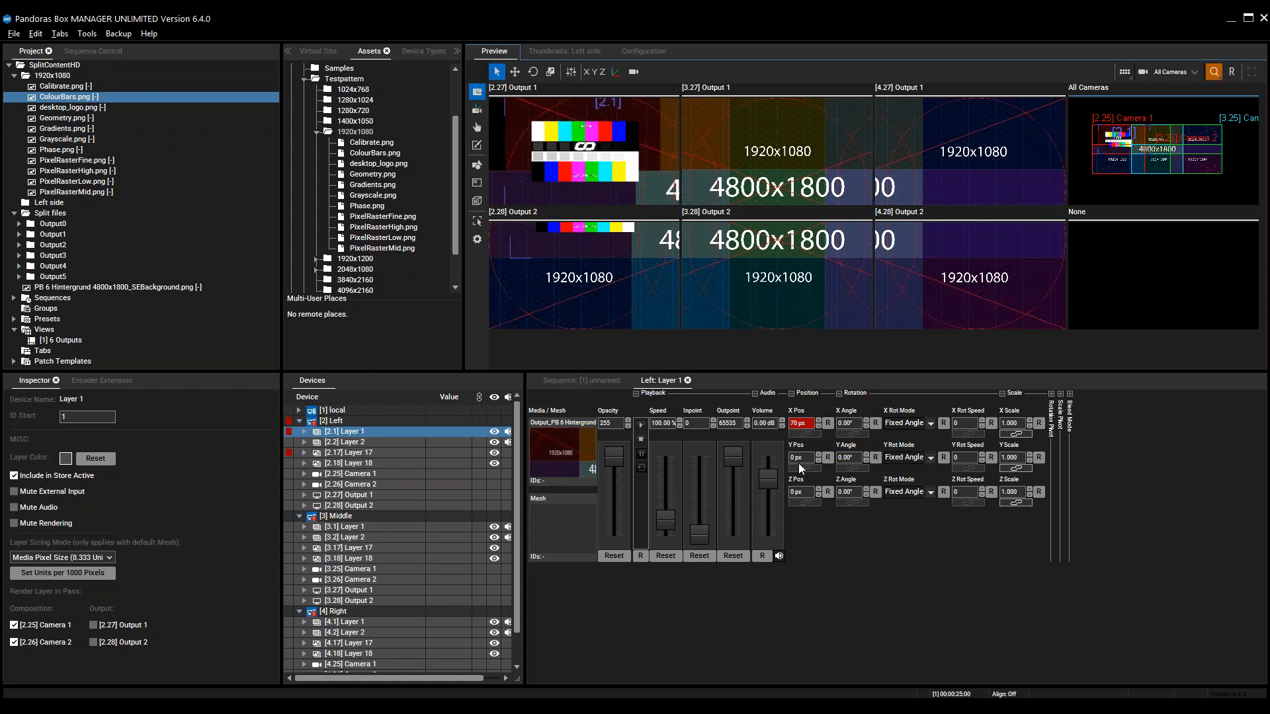
- Move Layer 17 of the Left site across to an X position of about 1565 px and back to -60 px
click(363, 452)
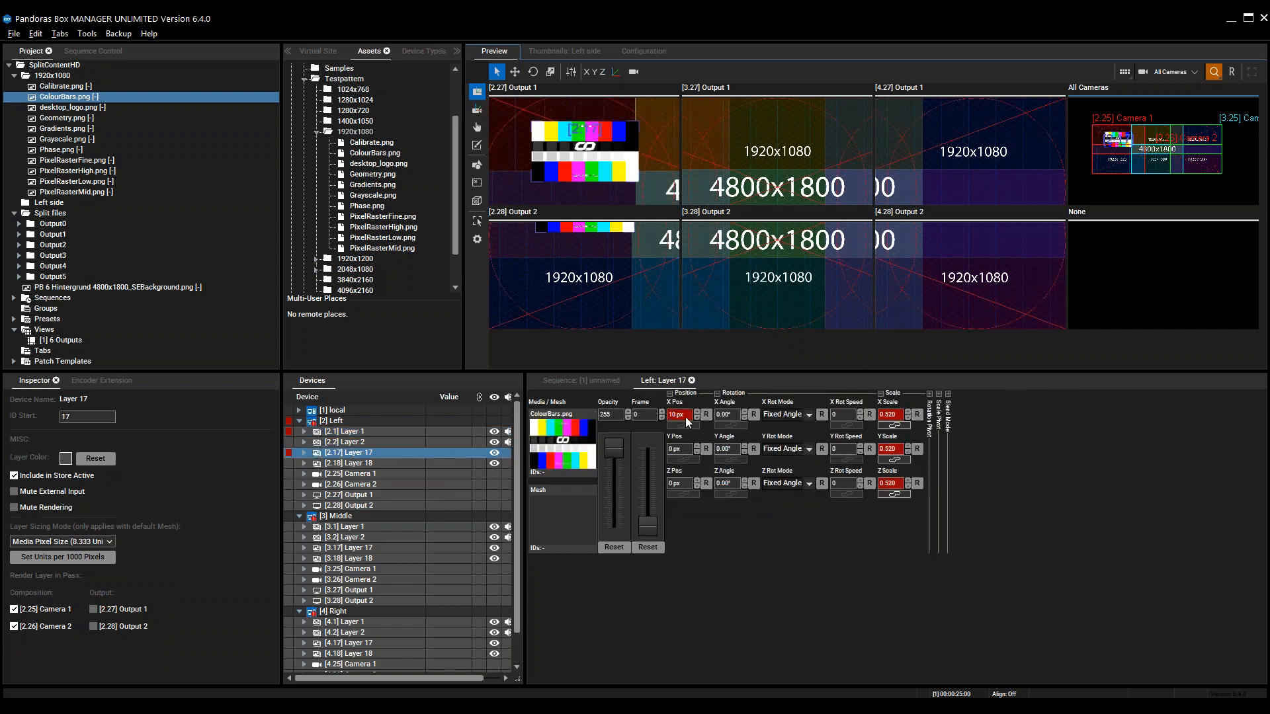
drag(688, 422, 863, 215)
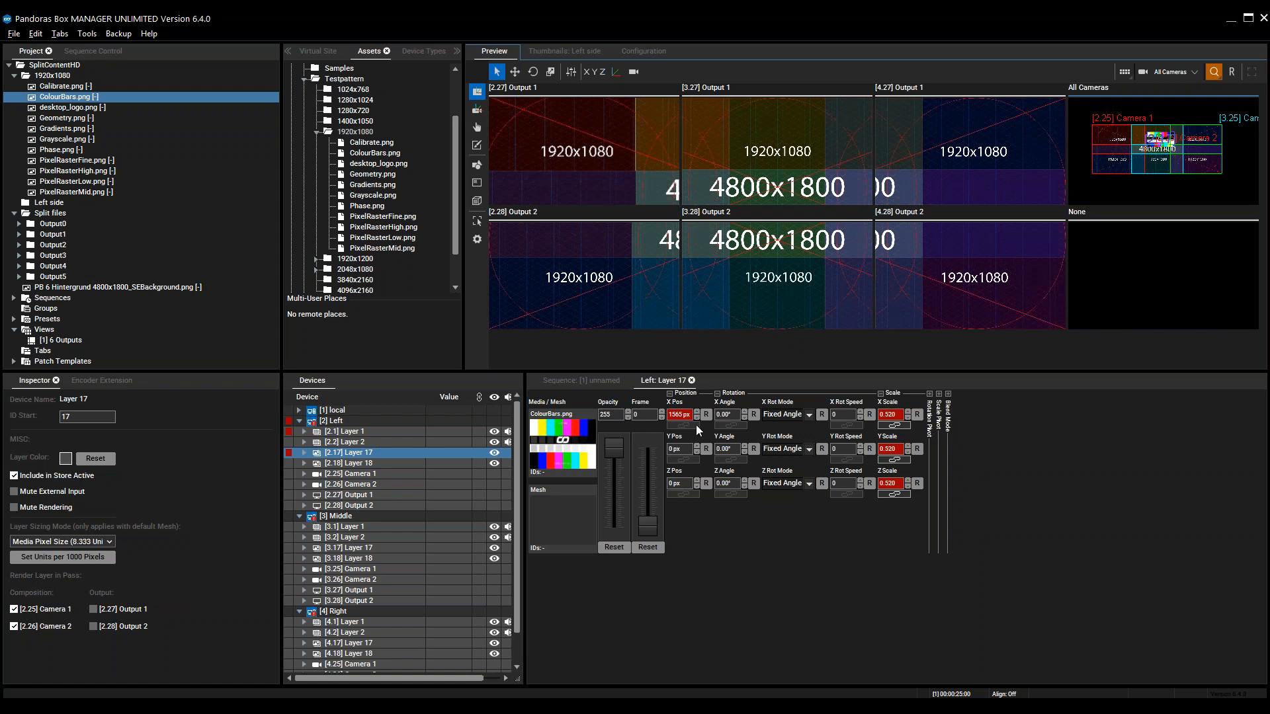
drag(685, 418, 697, 390)
drag(676, 419, 609, 662)
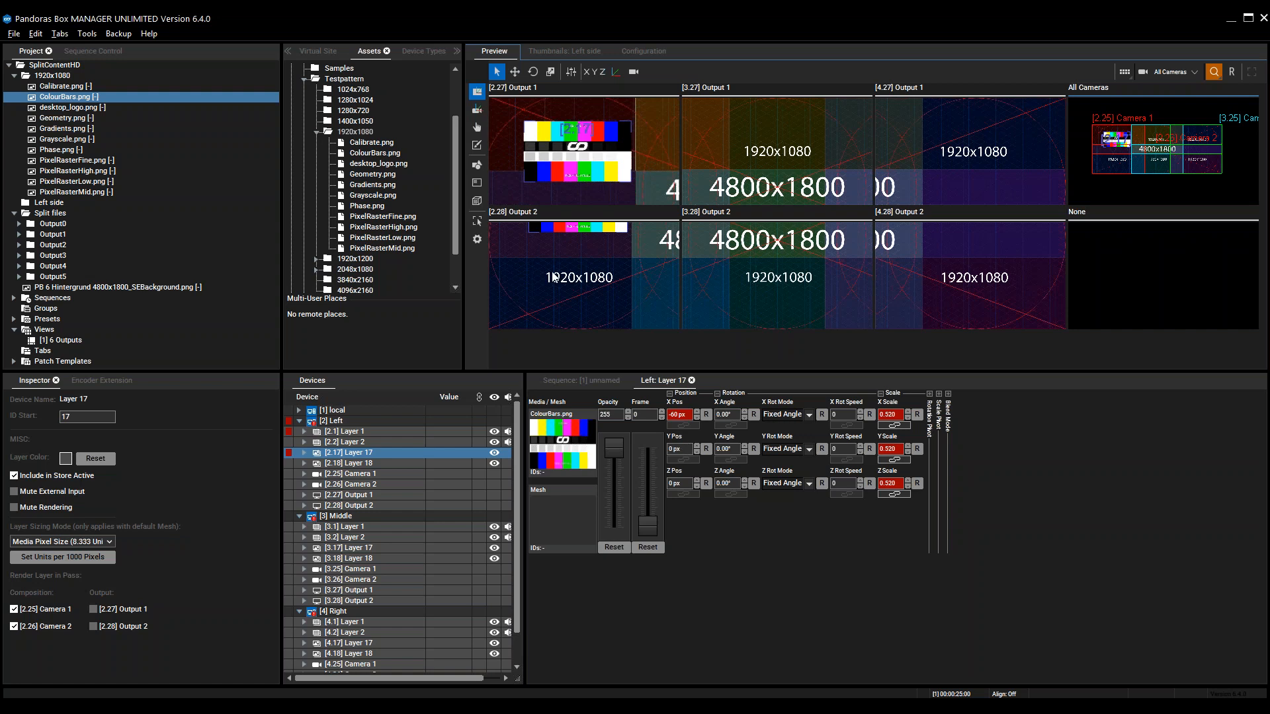
- Return to the sequence, look over the tracks of all three sites, and collapse the Left and Middle sites
click(564, 382)
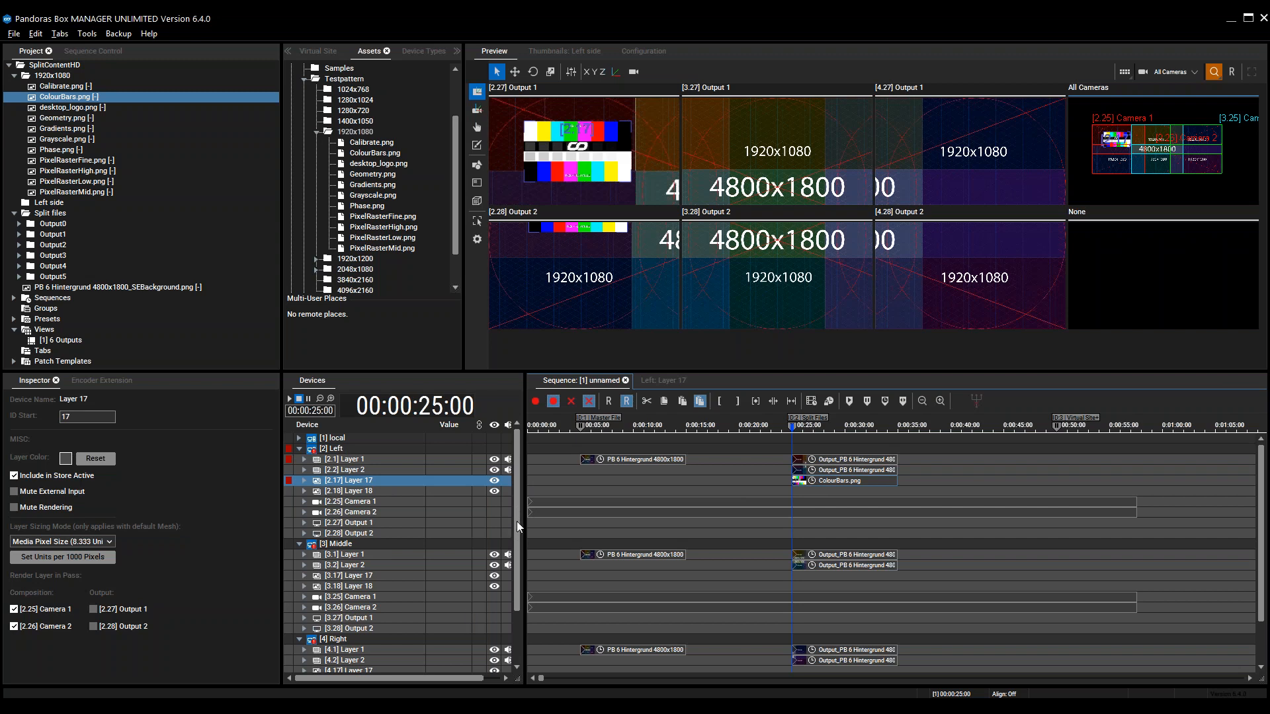
scroll(519, 541, down, 1)
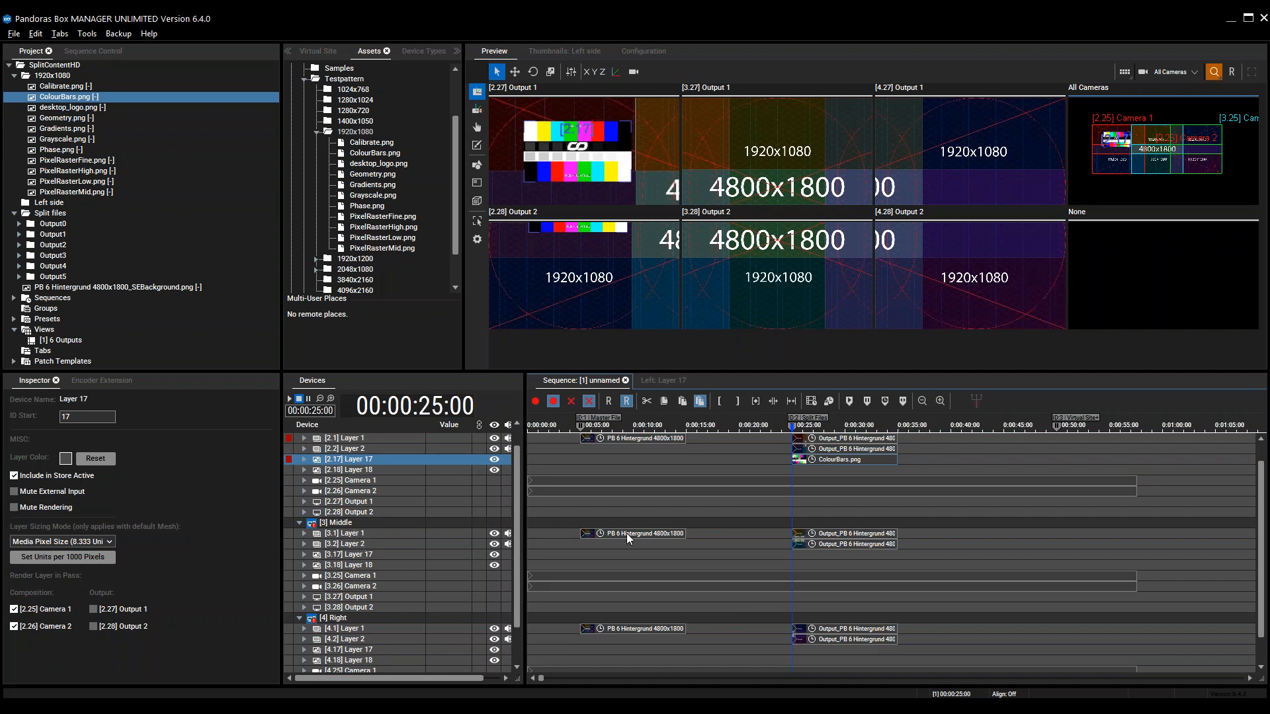
scroll(513, 525, up, 2)
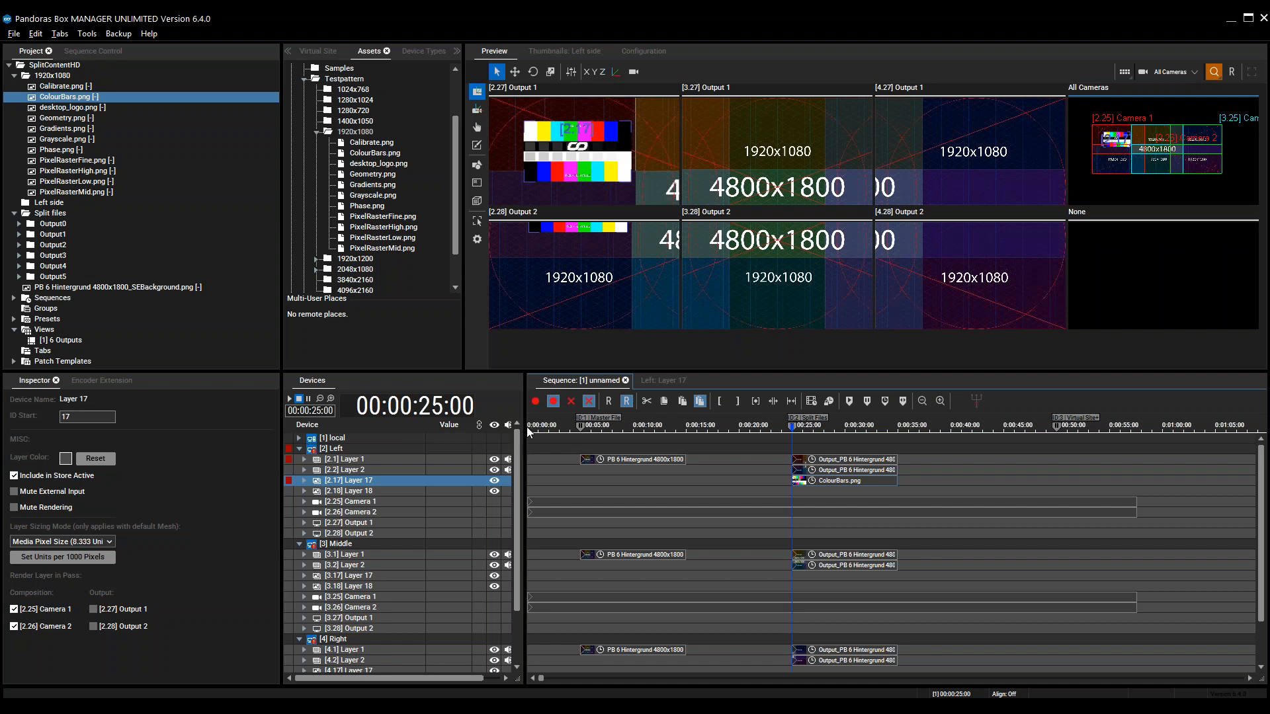
double_click(336, 448)
double_click(339, 459)
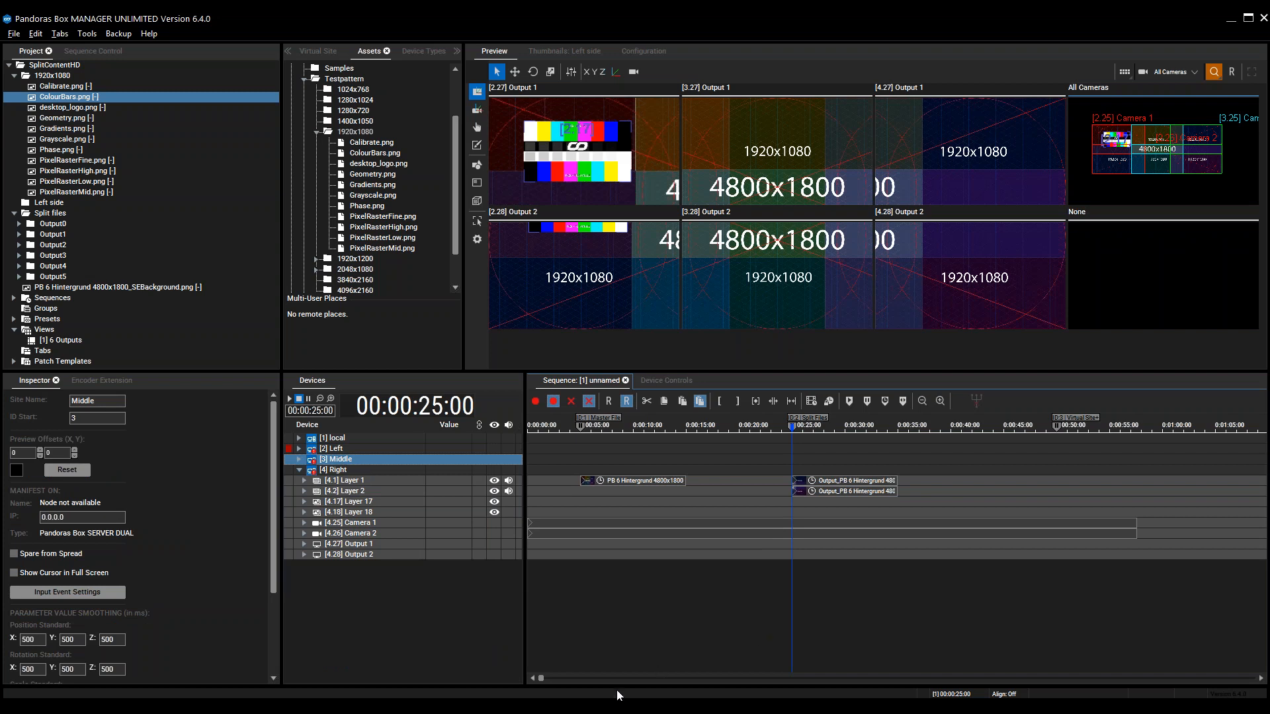
- Switch to the PowerPoint slide show at the Performance Specs slide
mouse_move(586, 707)
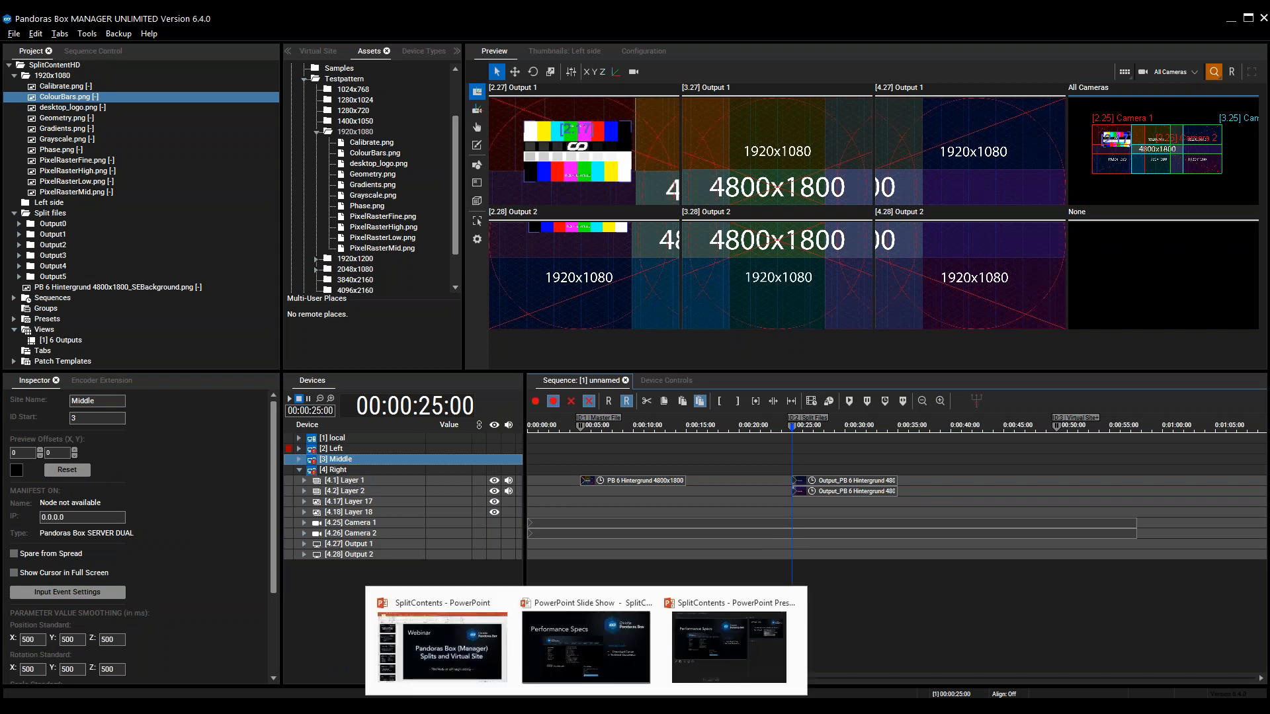
click(586, 647)
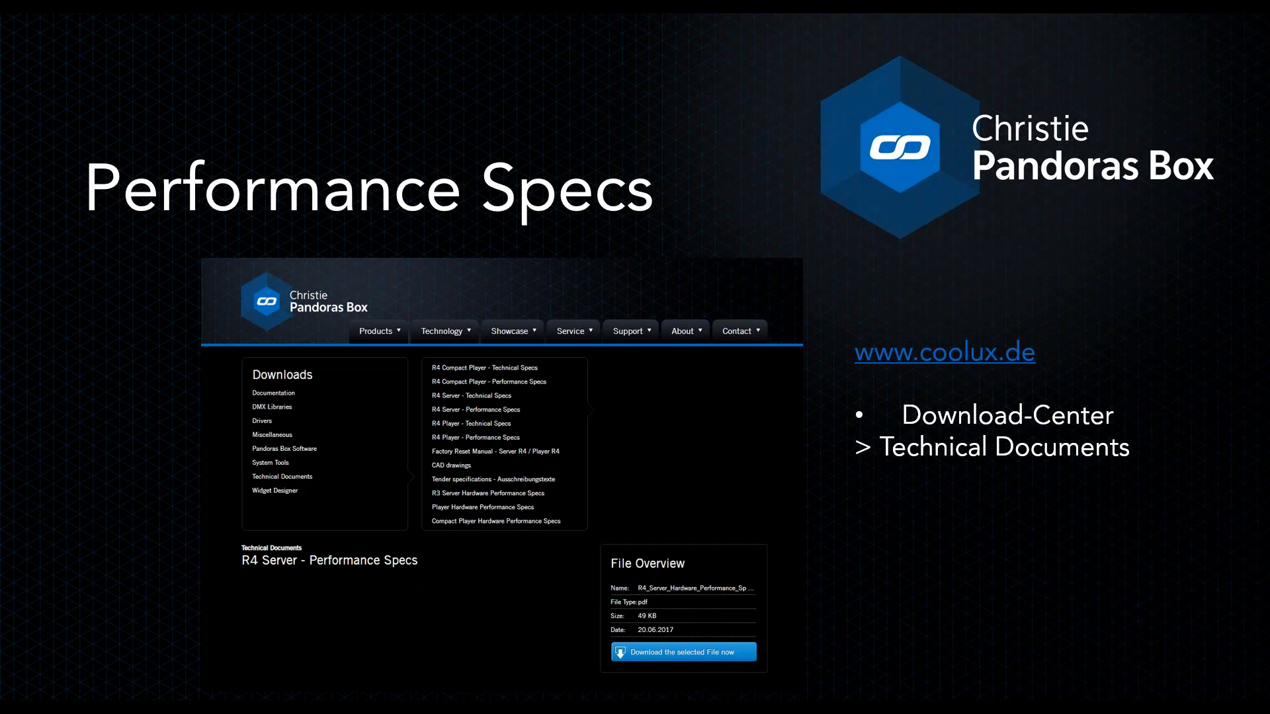
- Advance the slide show to the Virtual Site slide and switch to Pandoras Box Manager
key(Right)
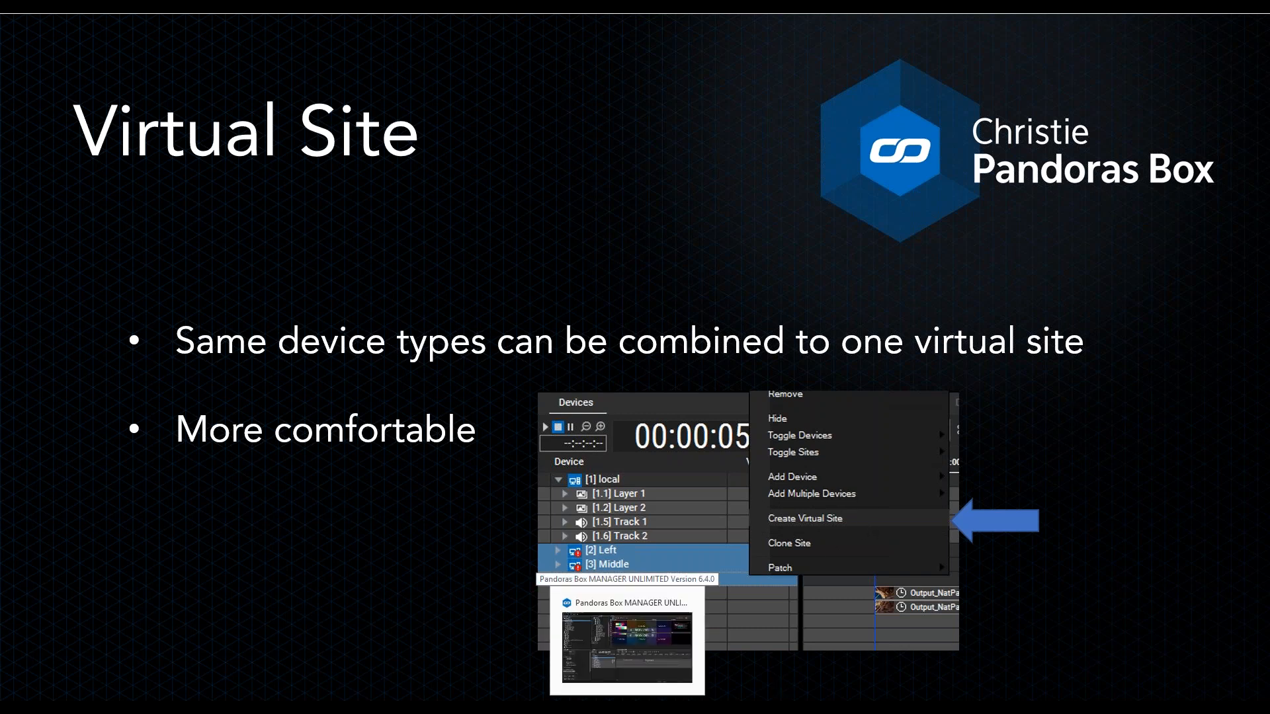
click(628, 706)
- Combine the Left, Middle and Right sites into one virtual site, accepting the deletion of their sequence information
click(354, 451)
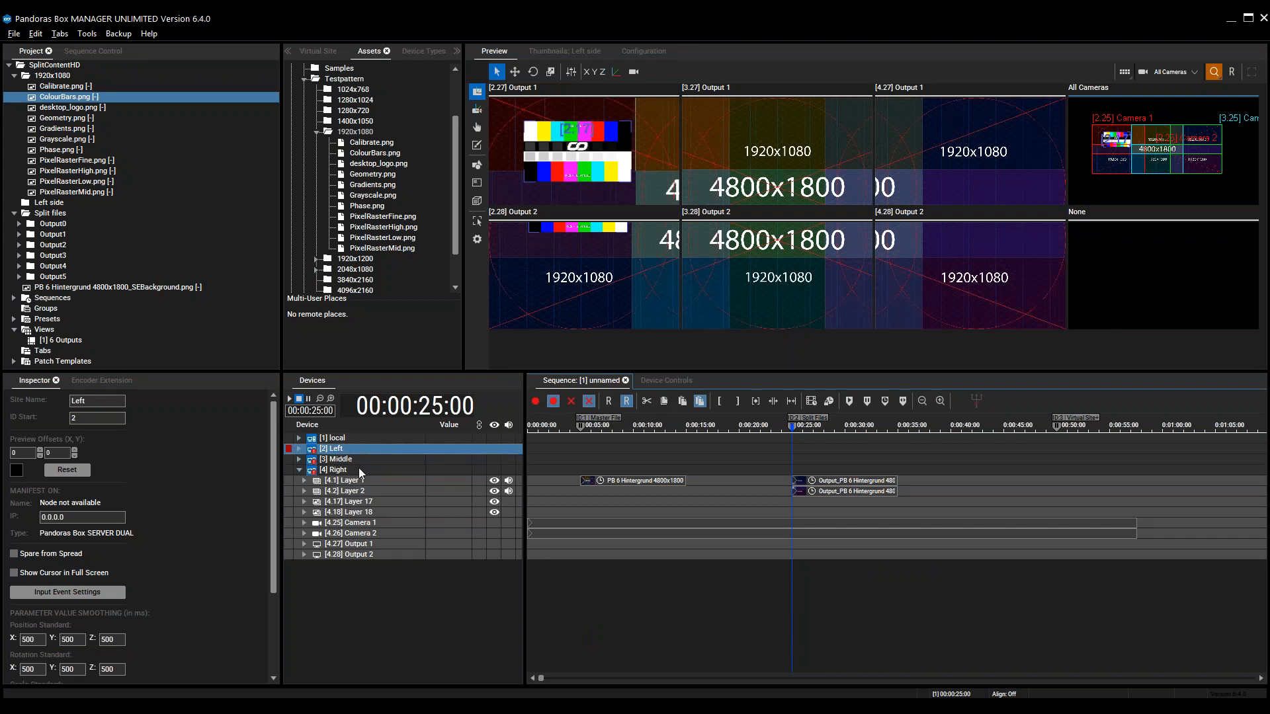
shift+click(358, 468)
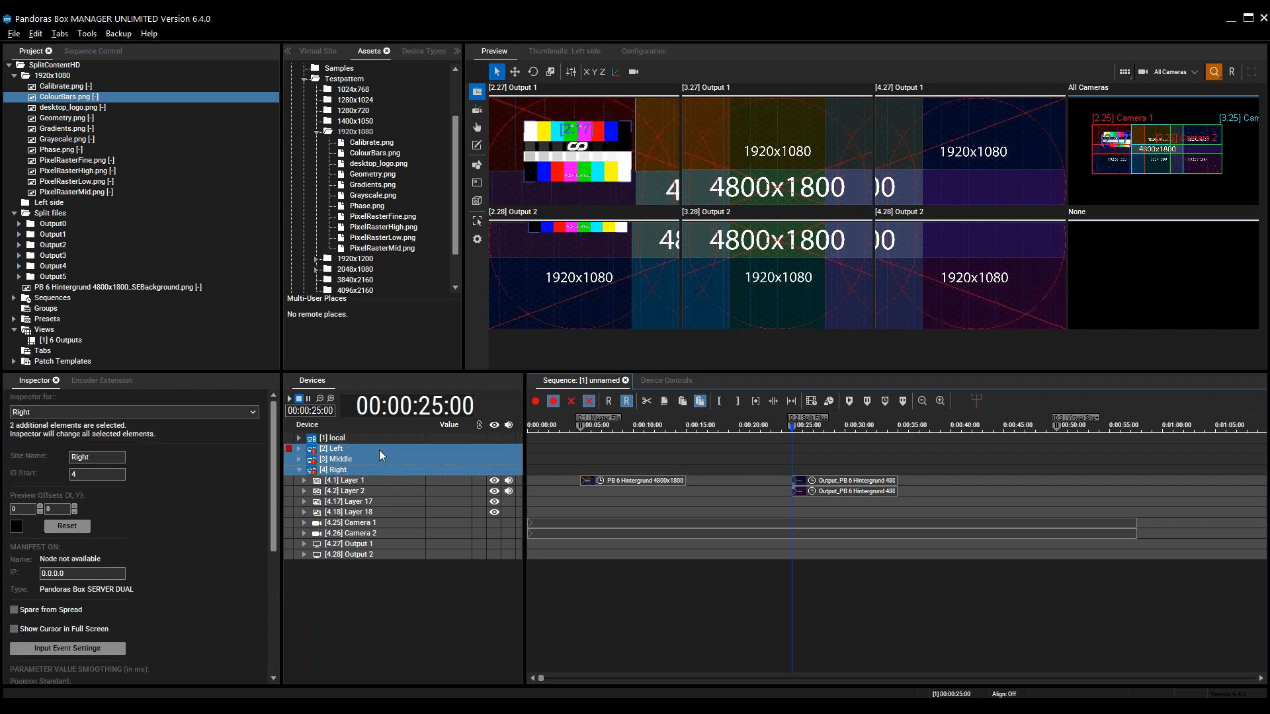
right_click(379, 450)
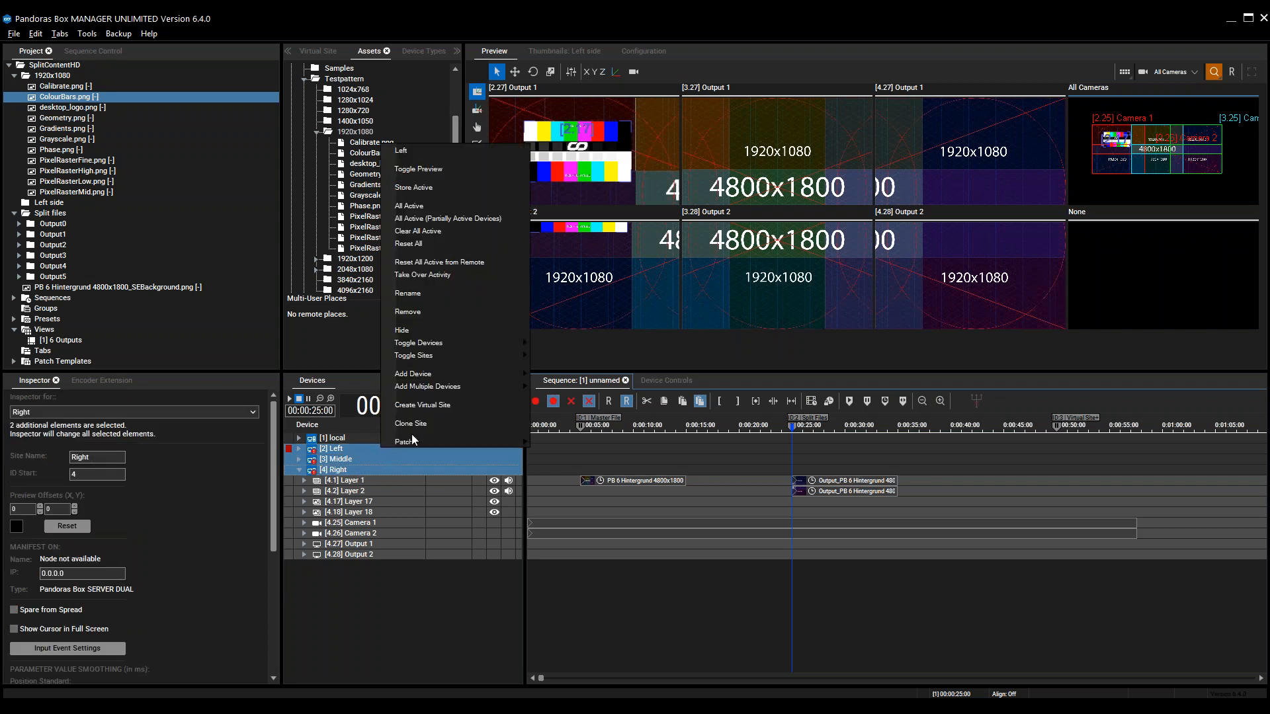
click(445, 405)
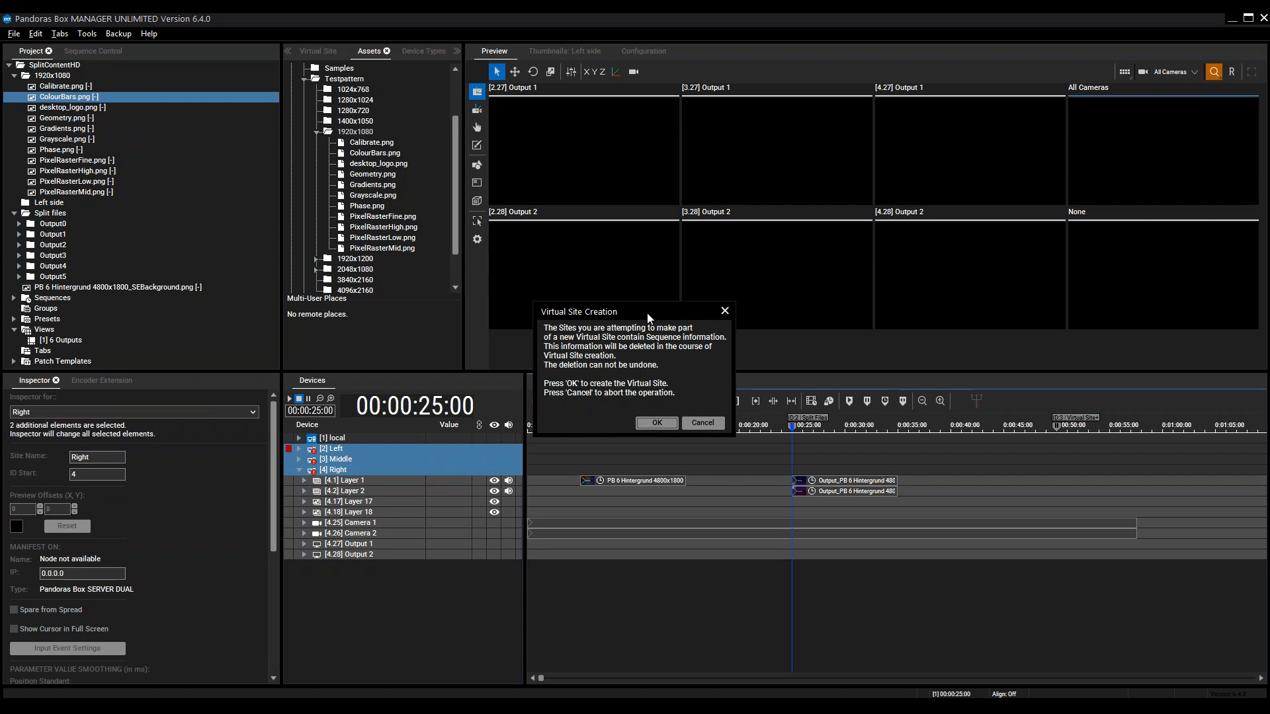
drag(646, 312, 665, 267)
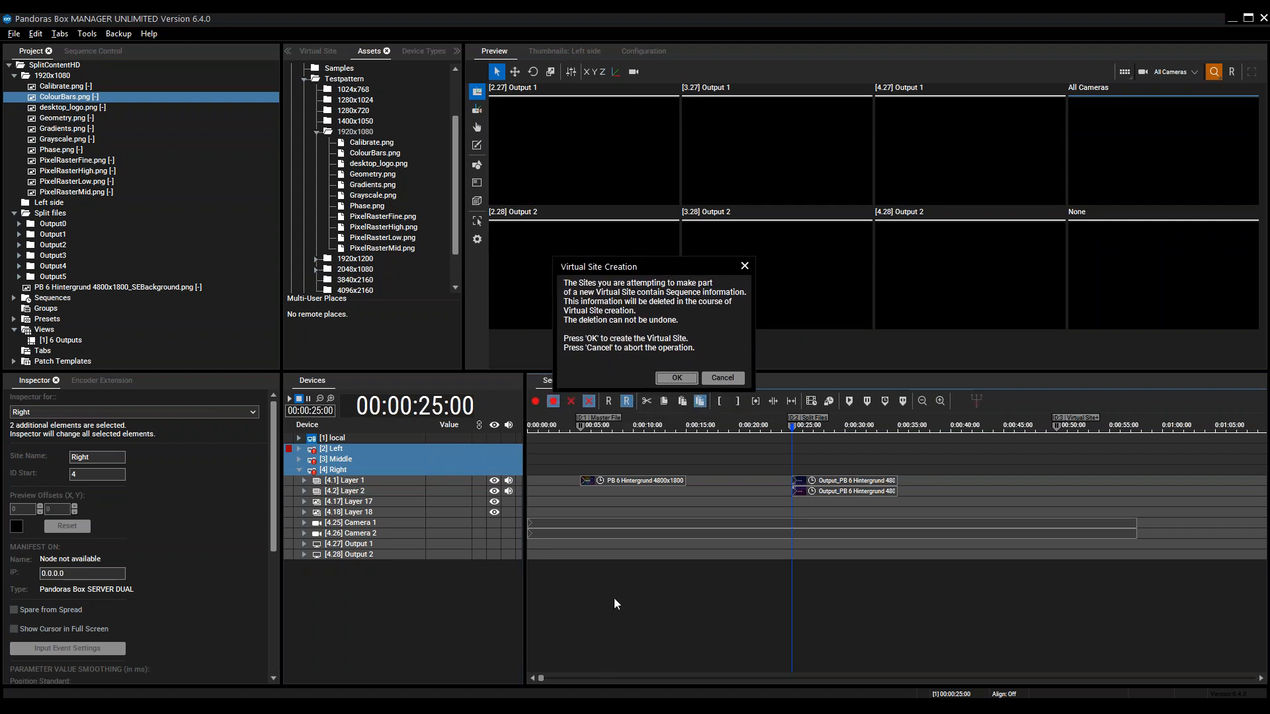
mouse_move(581, 707)
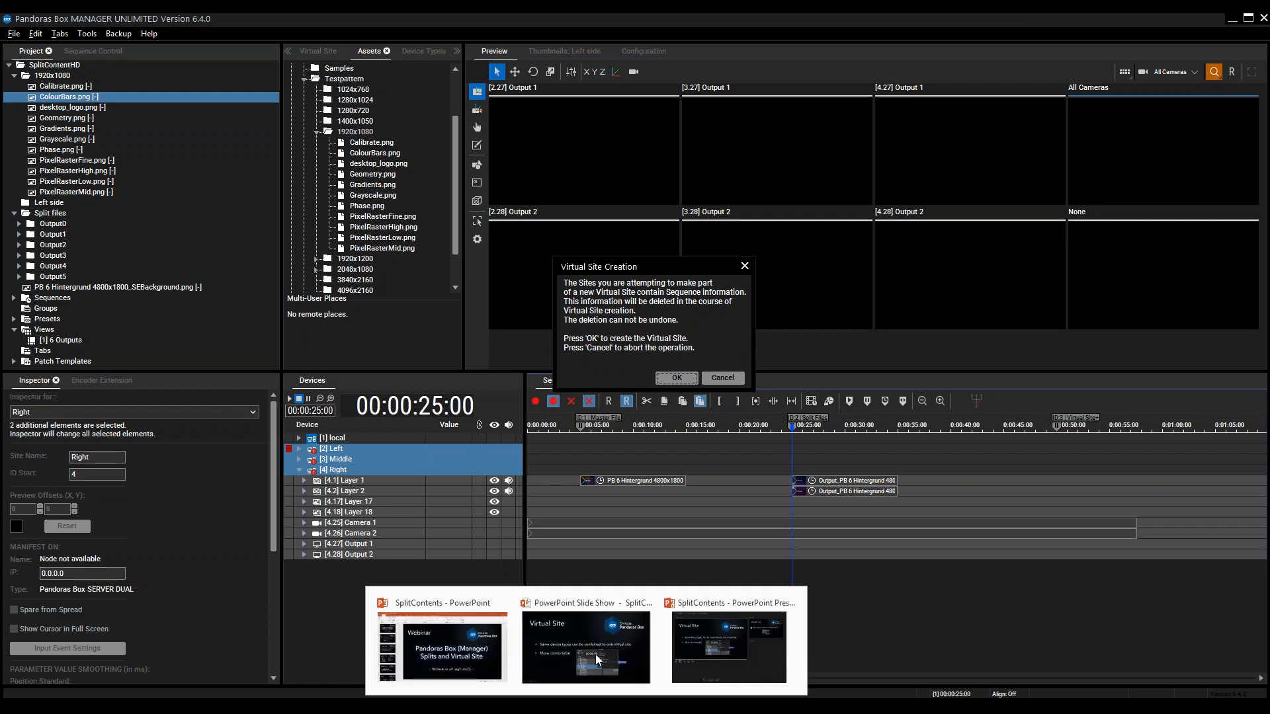
click(600, 636)
click(1186, 439)
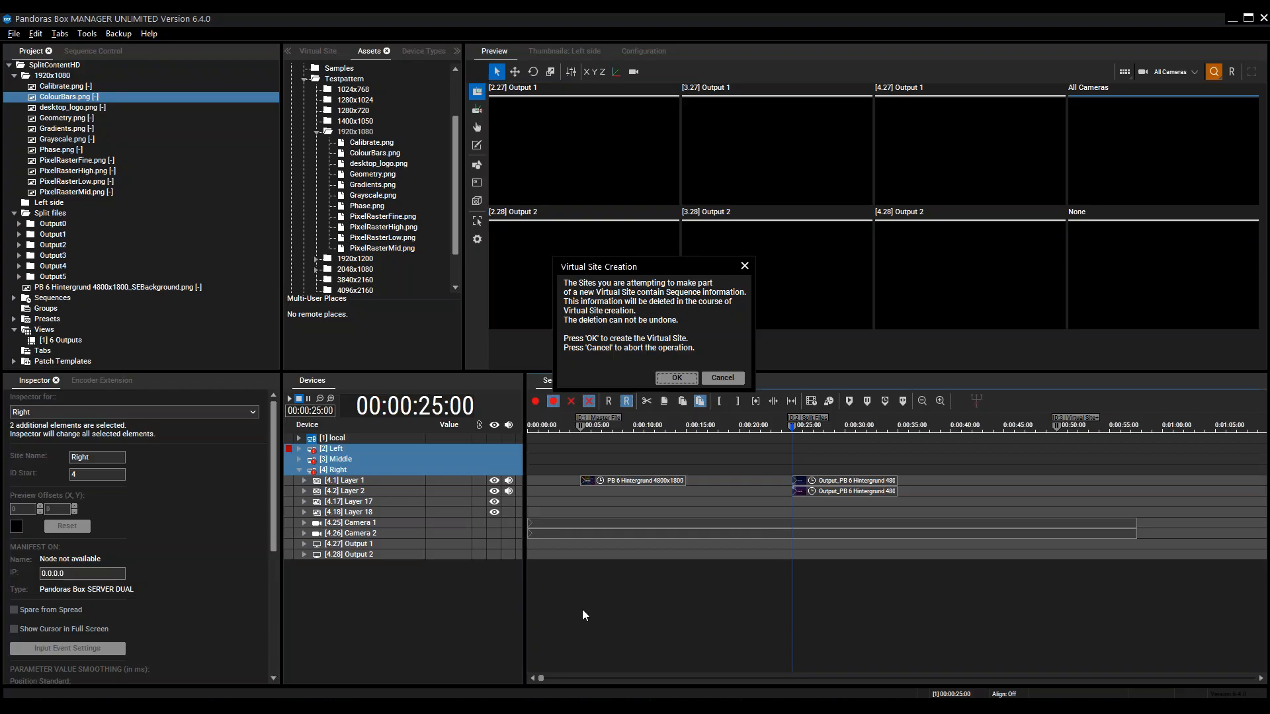
click(676, 377)
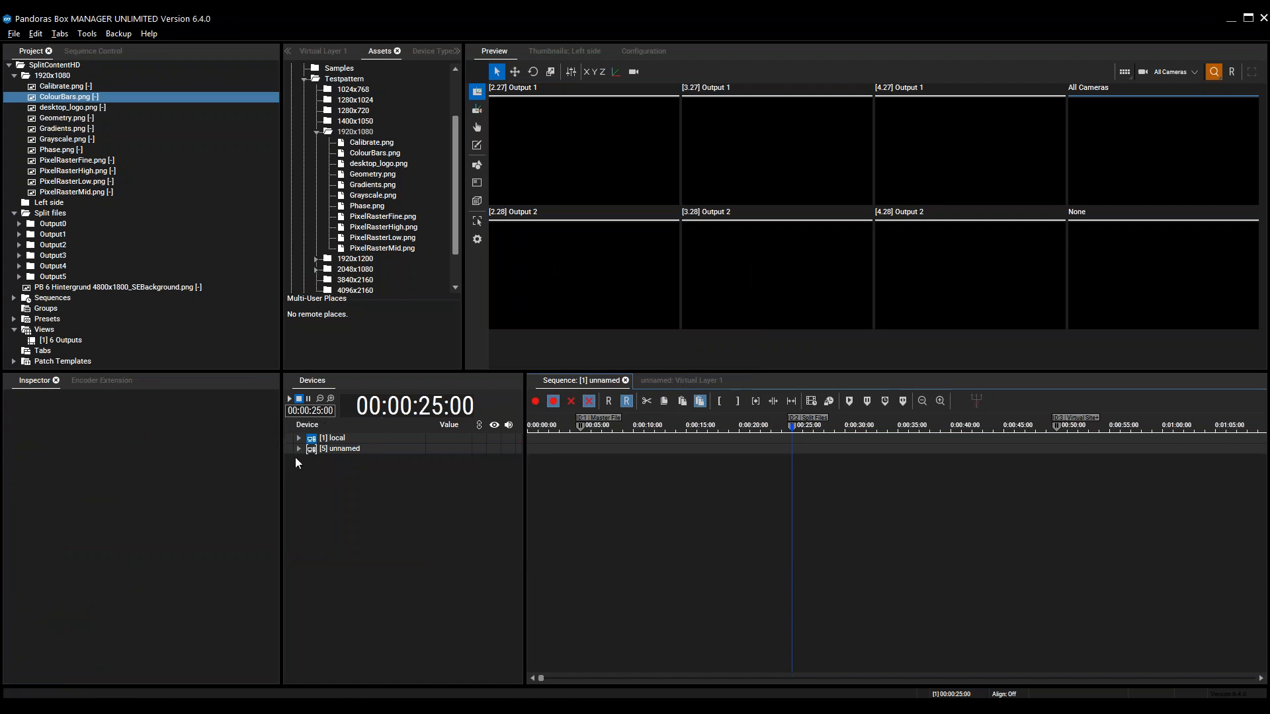
- Expand the new unnamed site in the device tree and rename it Virtual Site
double_click(340, 447)
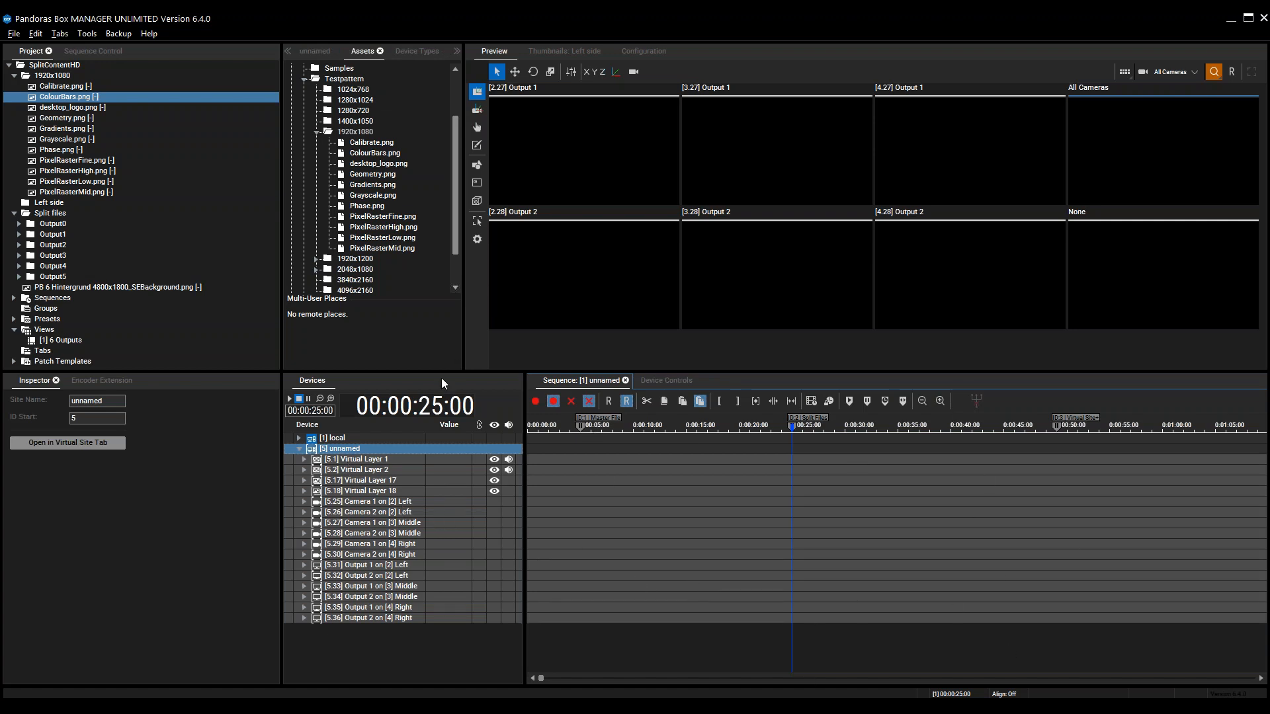
right_click(332, 452)
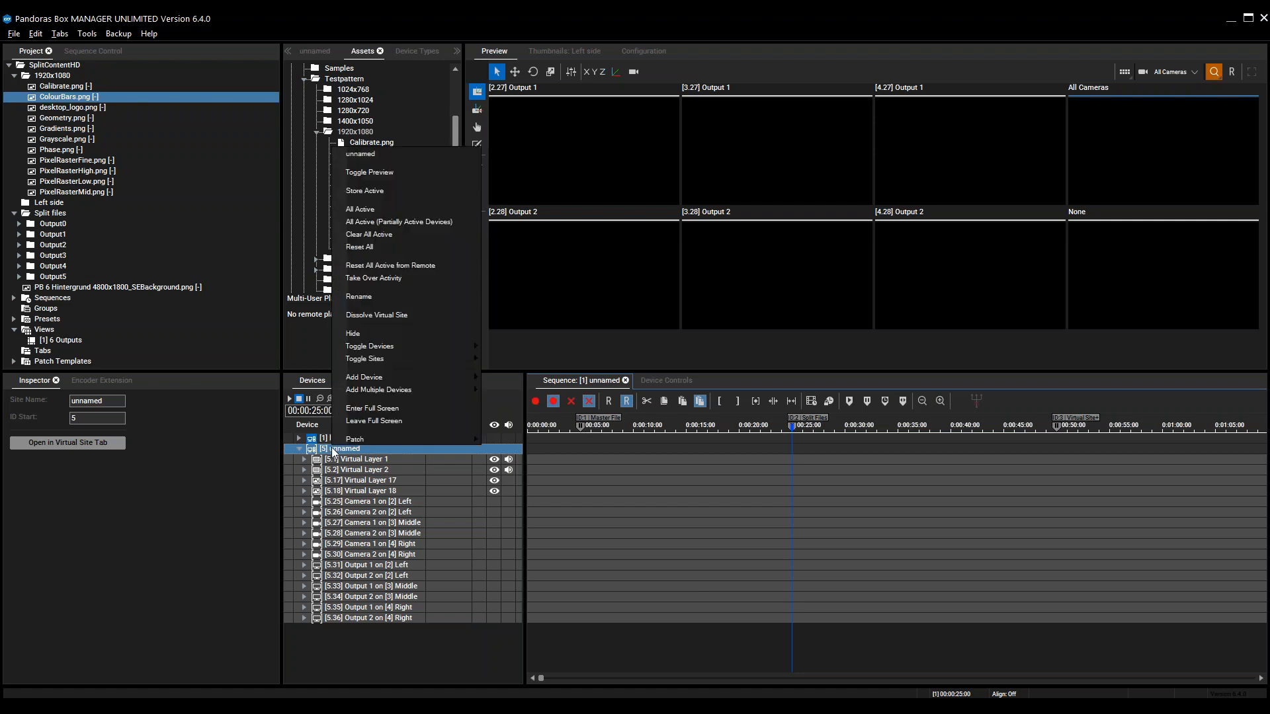
click(382, 295)
text(Virtual Site)
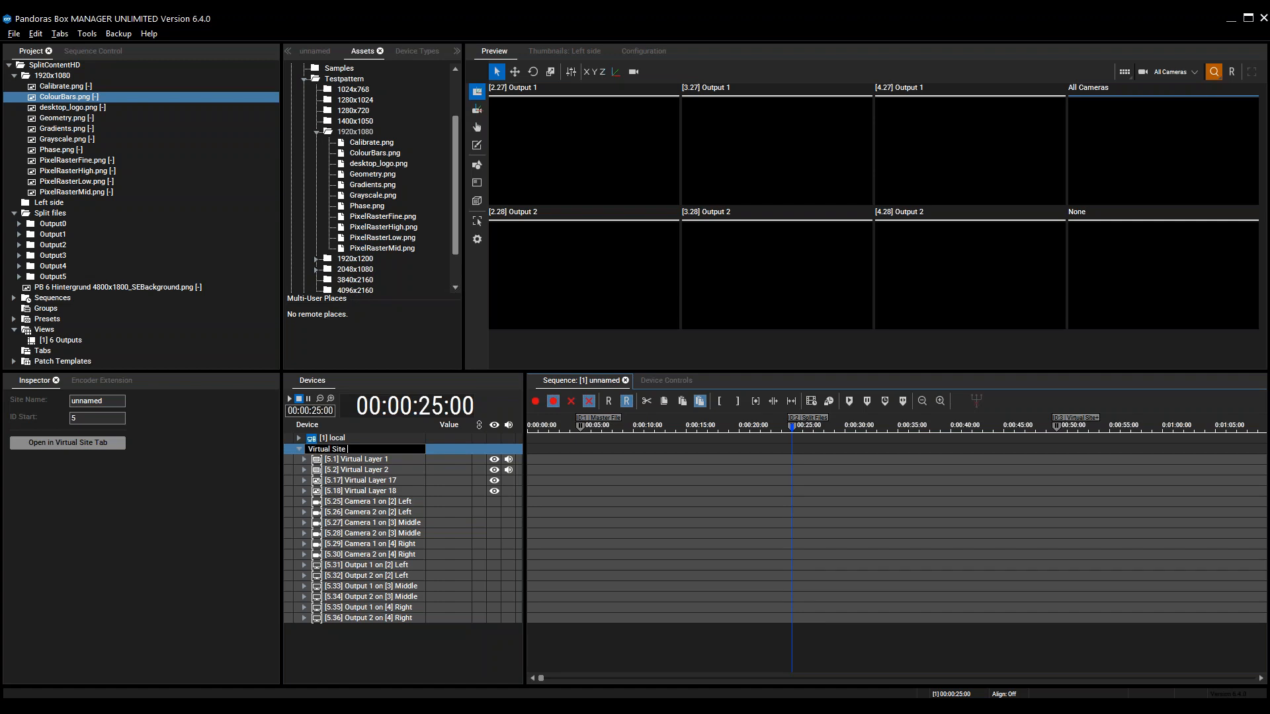
key(Return)
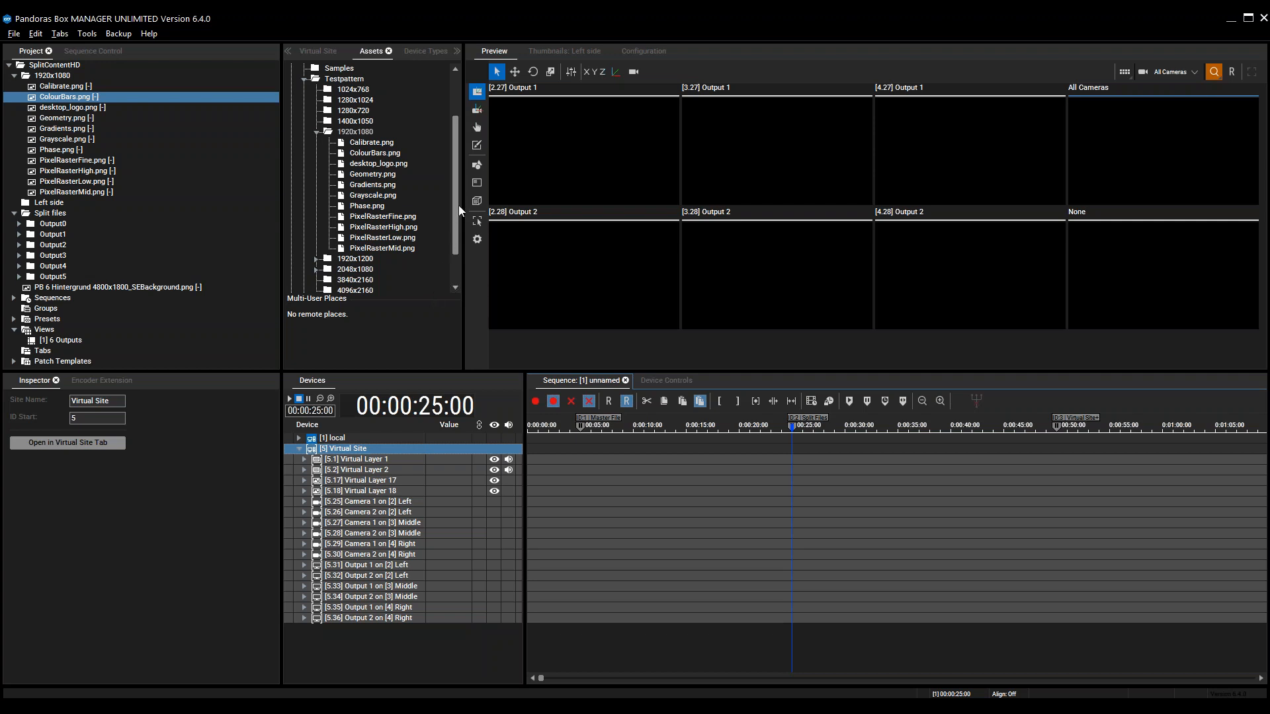
- Open the recent project SplitContentVirtualSite.pbb in place of the current project
drag(455, 201, 454, 146)
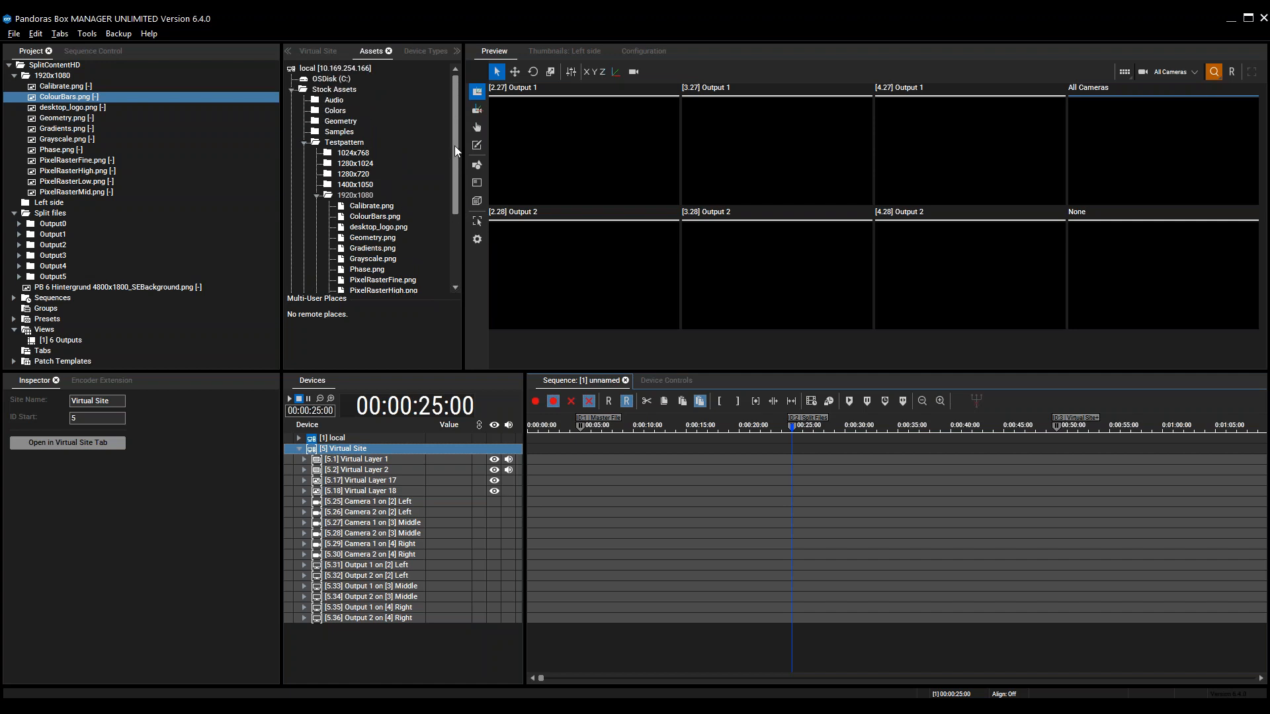
click(14, 34)
mouse_move(40, 75)
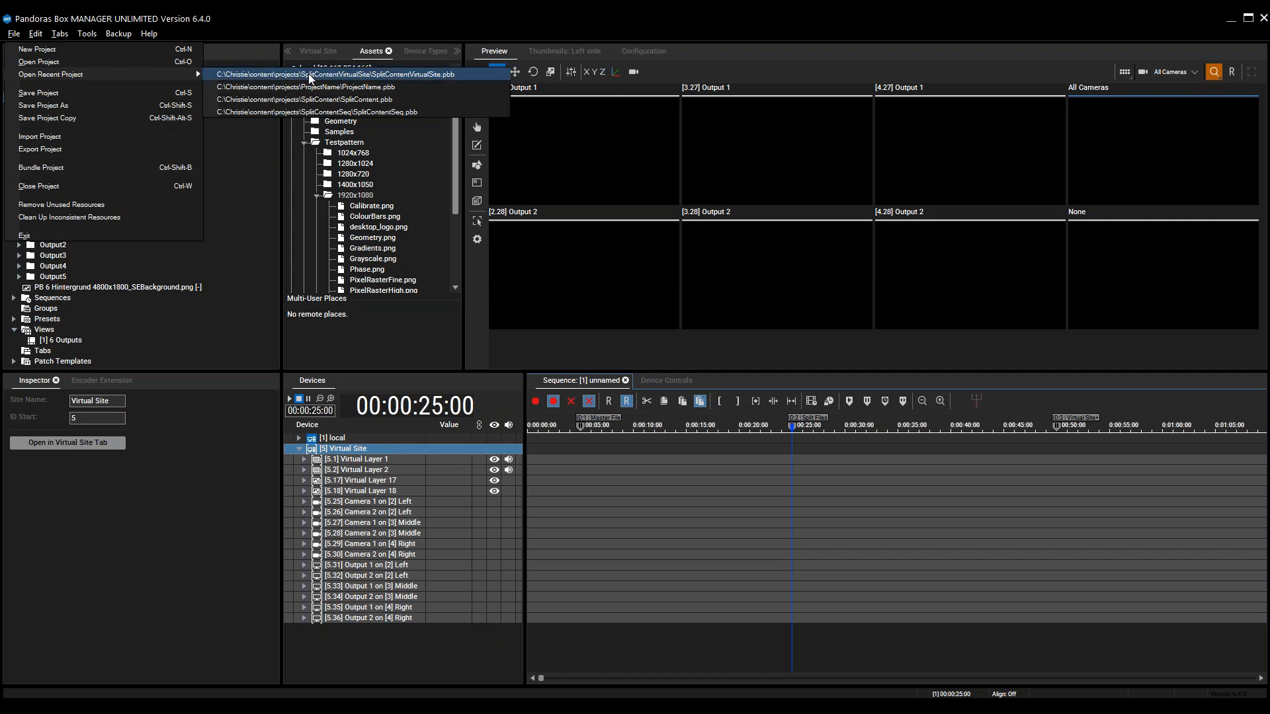
click(309, 75)
click(639, 391)
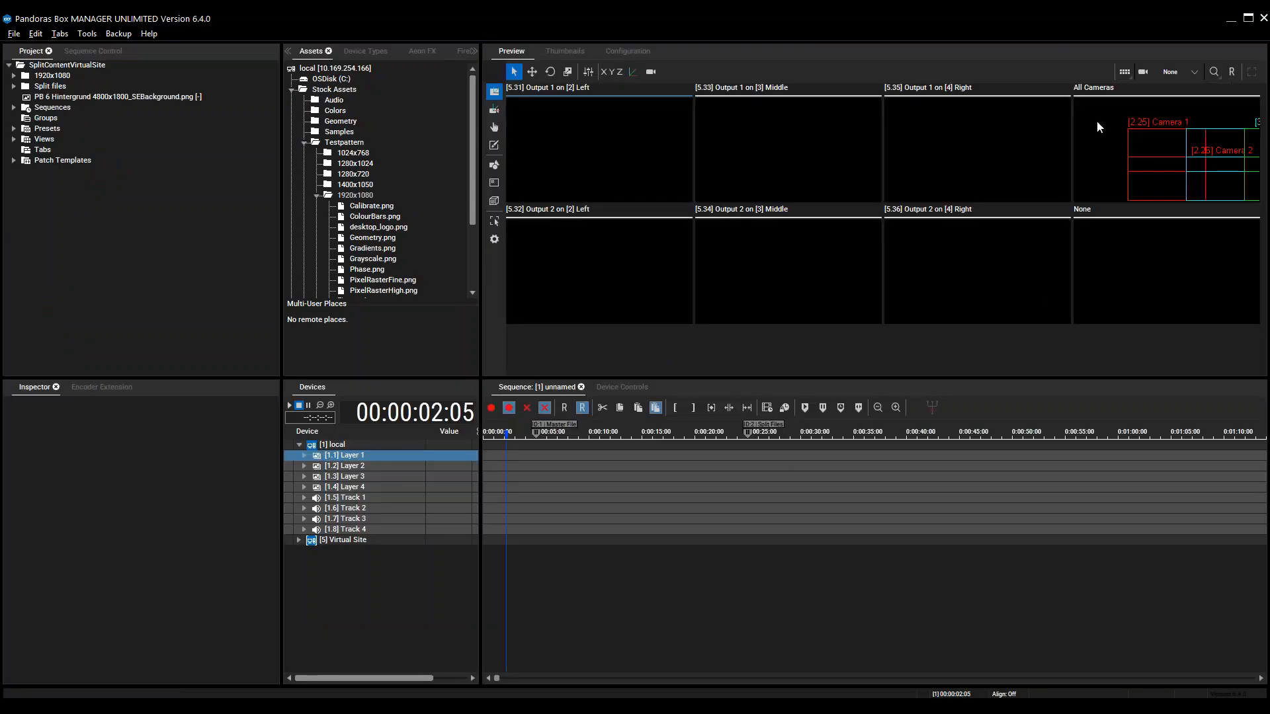
- Reduce the preview to a single view showing All Cameras, with all six camera frames fitted inside it
click(1124, 73)
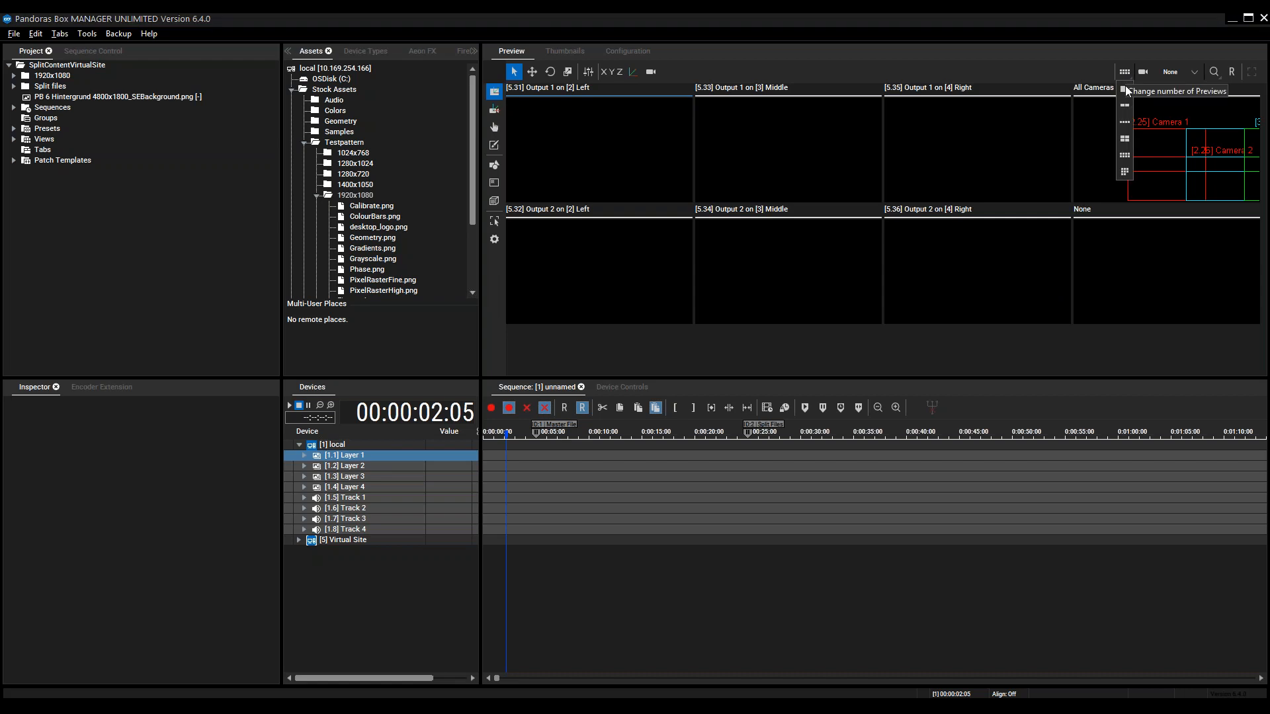
click(1124, 91)
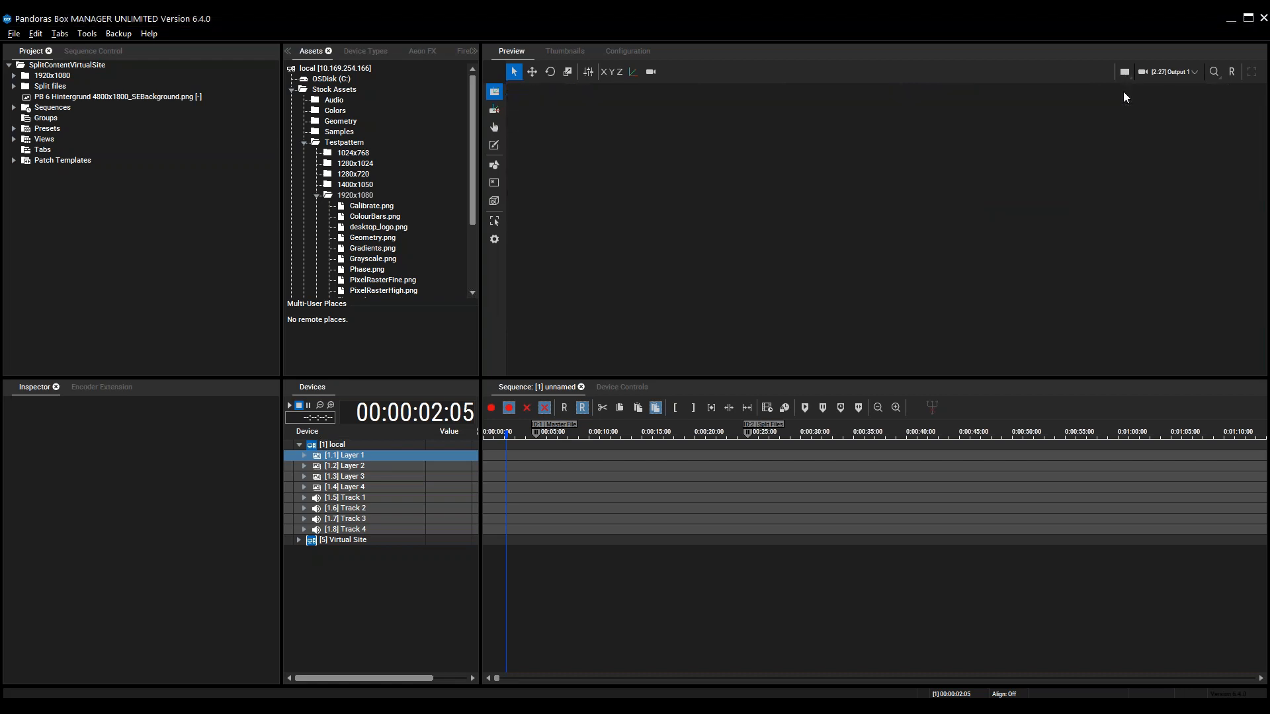
click(1166, 73)
click(1165, 90)
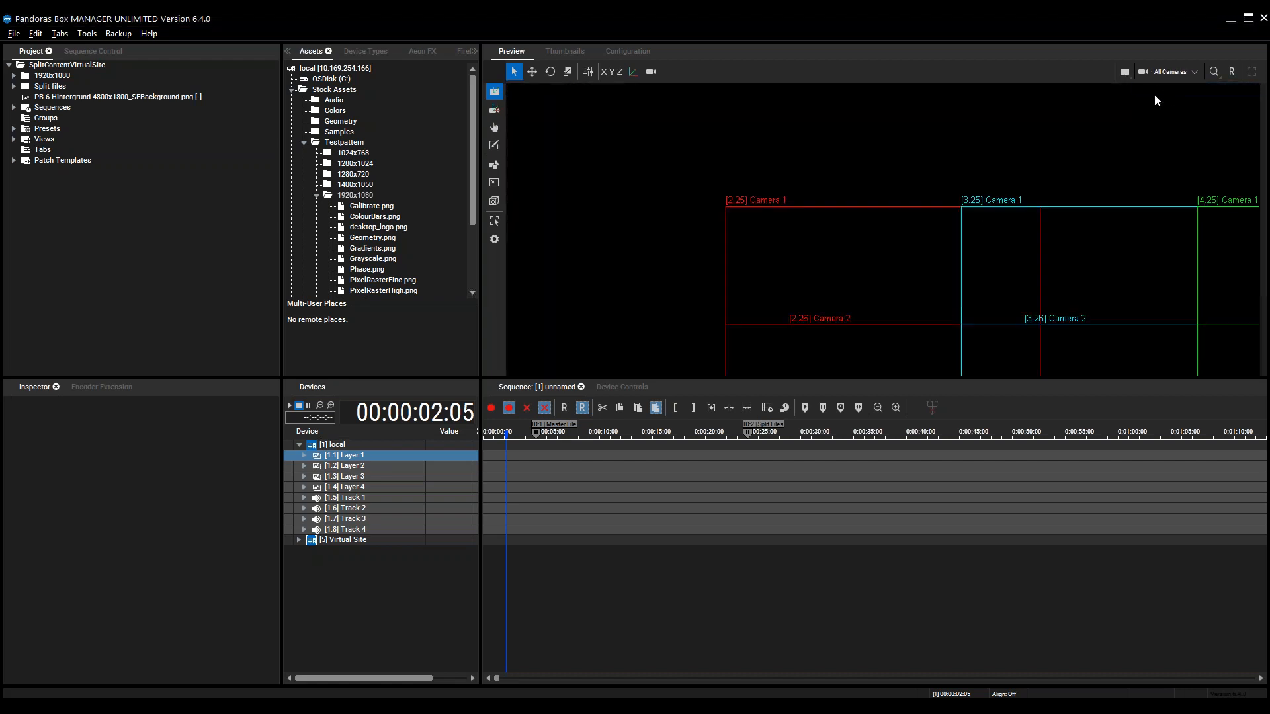
drag(1069, 268, 867, 164)
scroll(933, 178, down, 5)
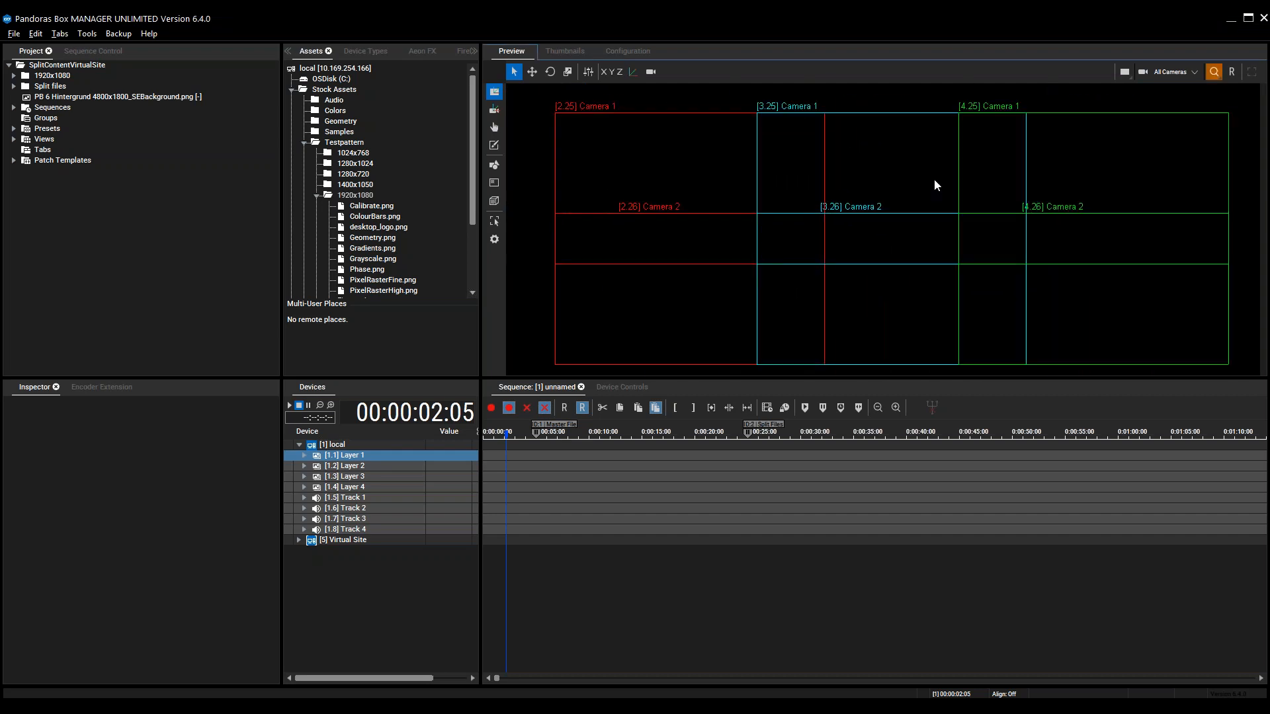
drag(892, 285, 916, 261)
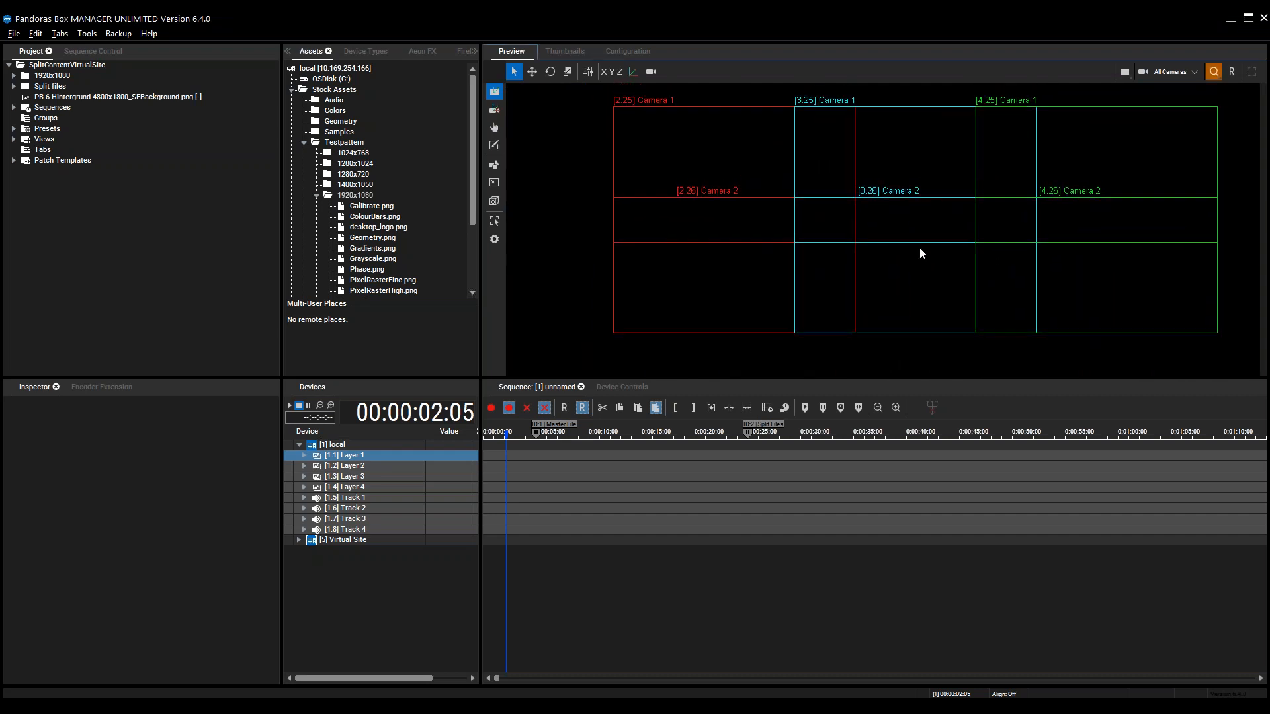
scroll(921, 252, down, 1)
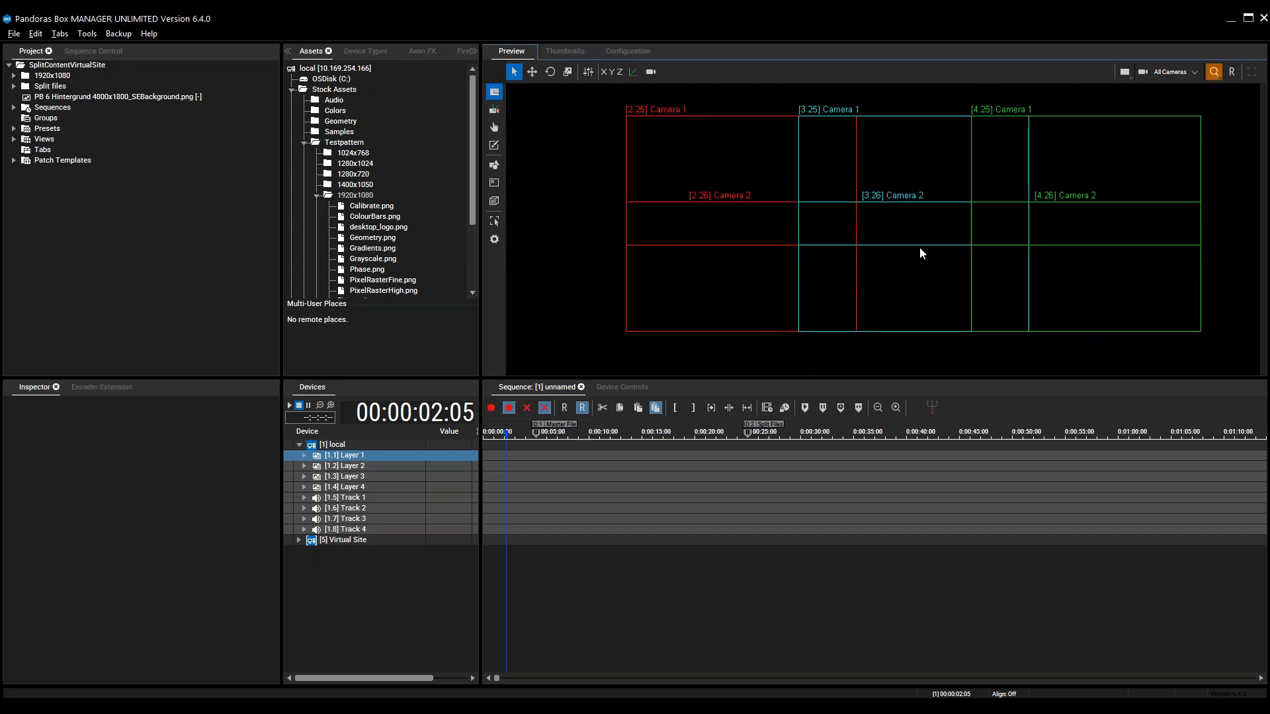
- With only the Virtual Site's tracks expanded, check the master file at 00:00:05:00 and the split files at 00:00:25:00 in the preview
double_click(332, 443)
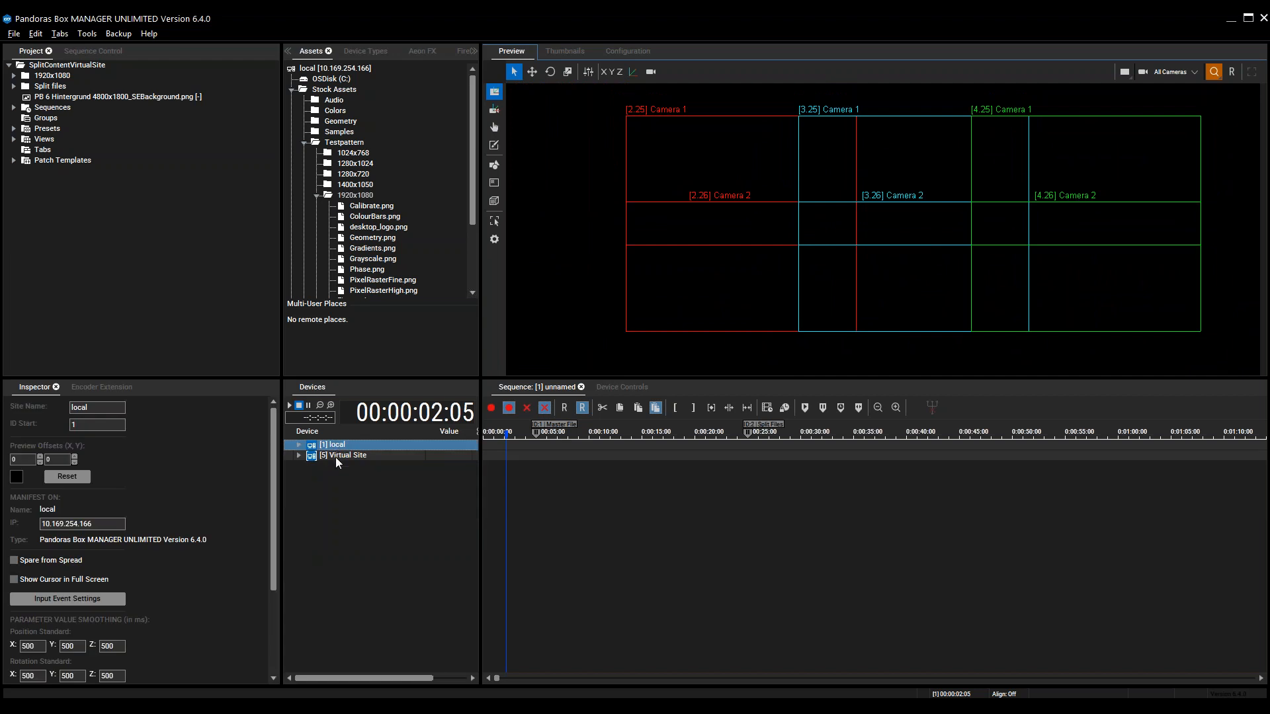
double_click(335, 458)
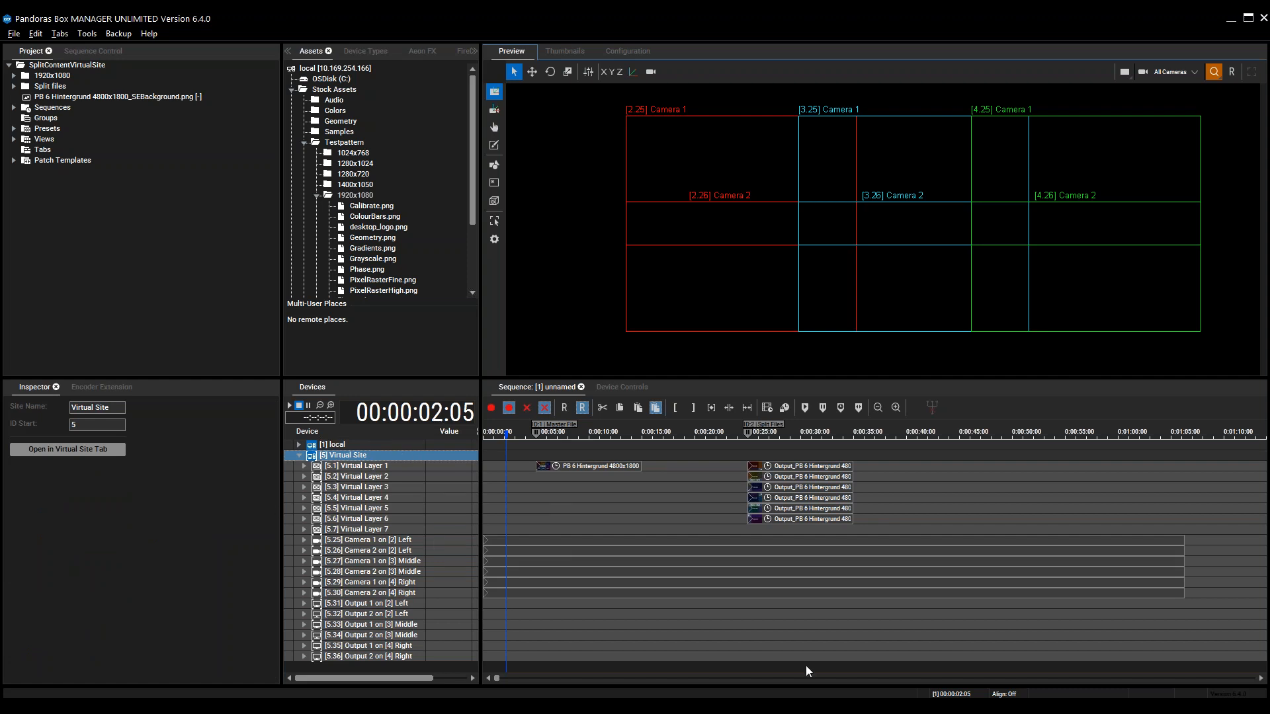
click(515, 439)
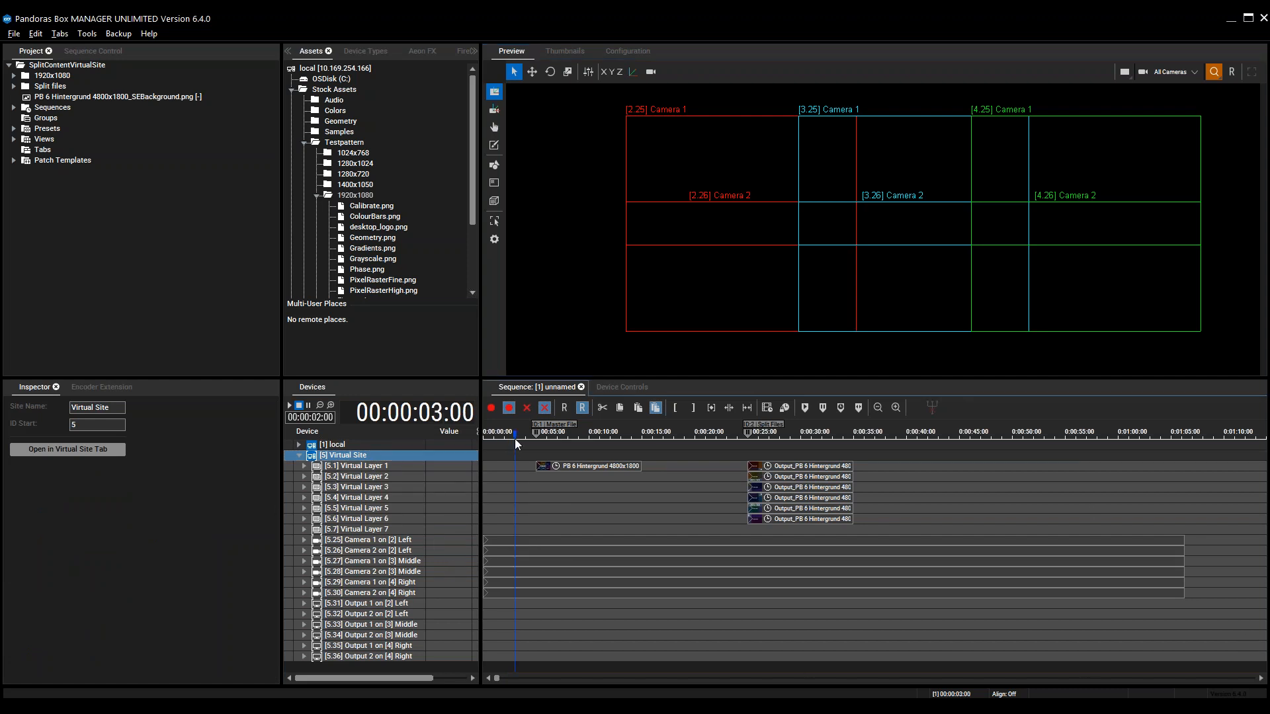
key(ctrl+Right)
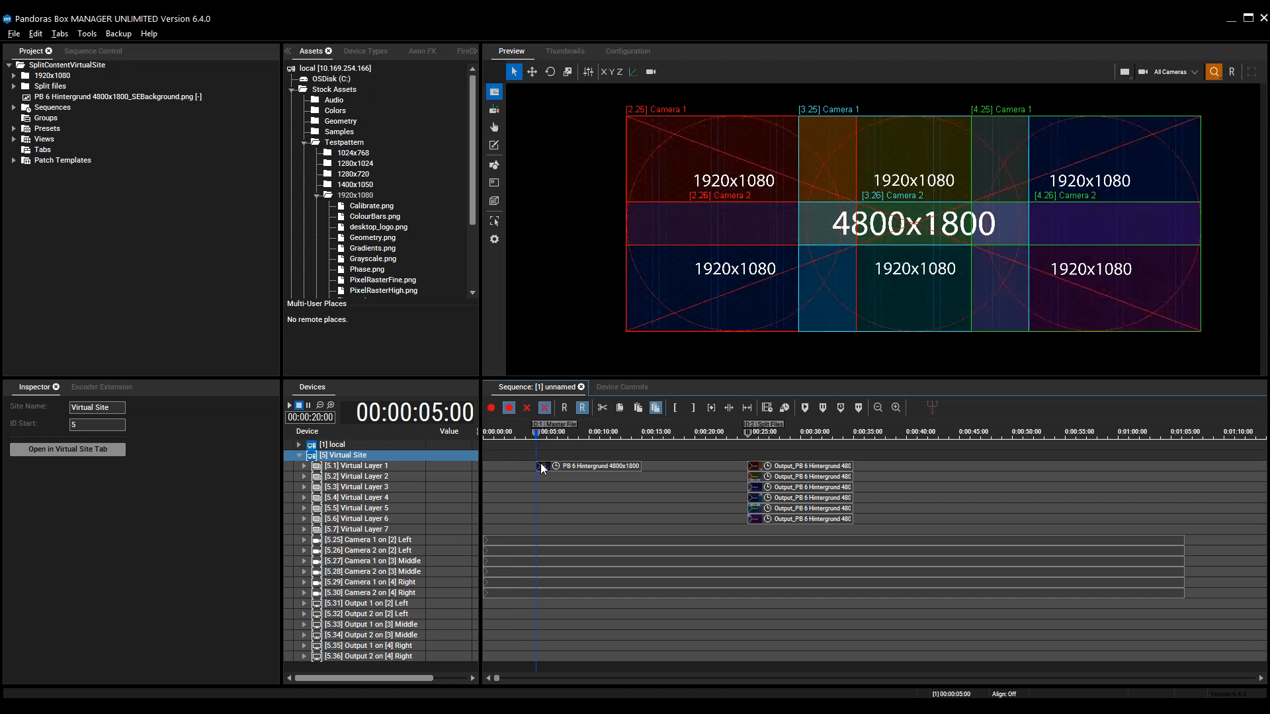
drag(1034, 200, 1020, 195)
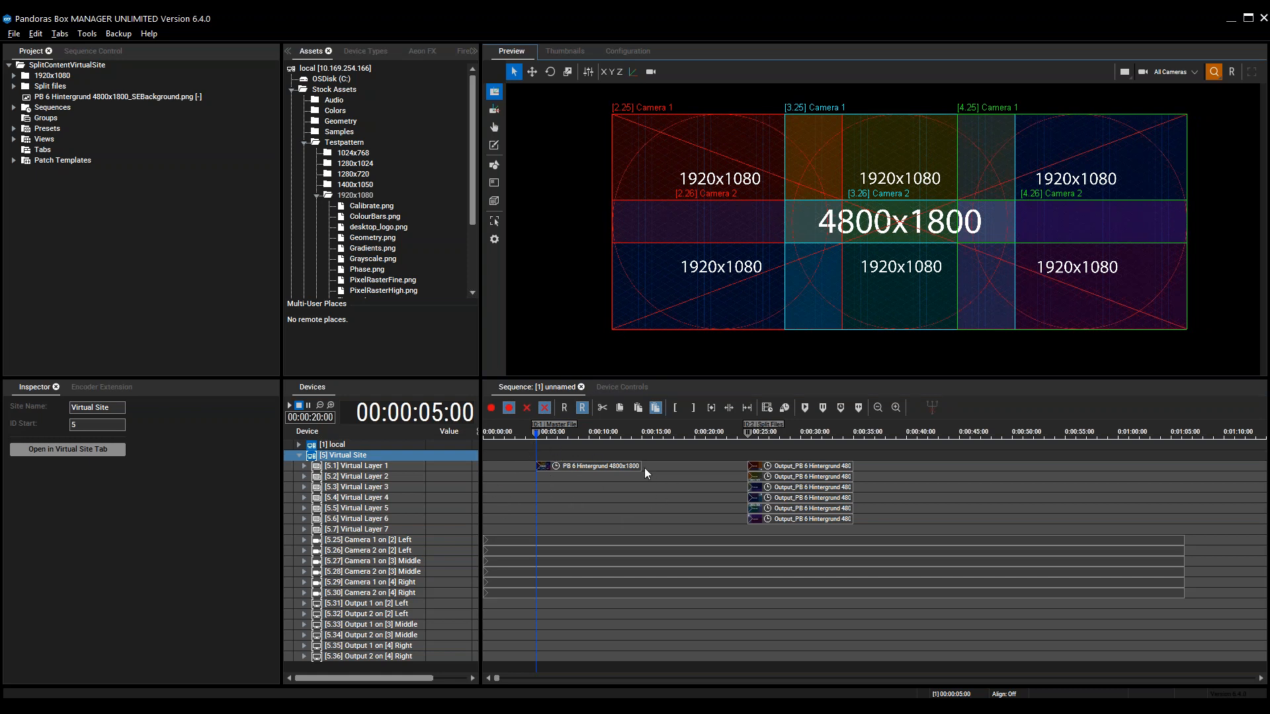
click(724, 432)
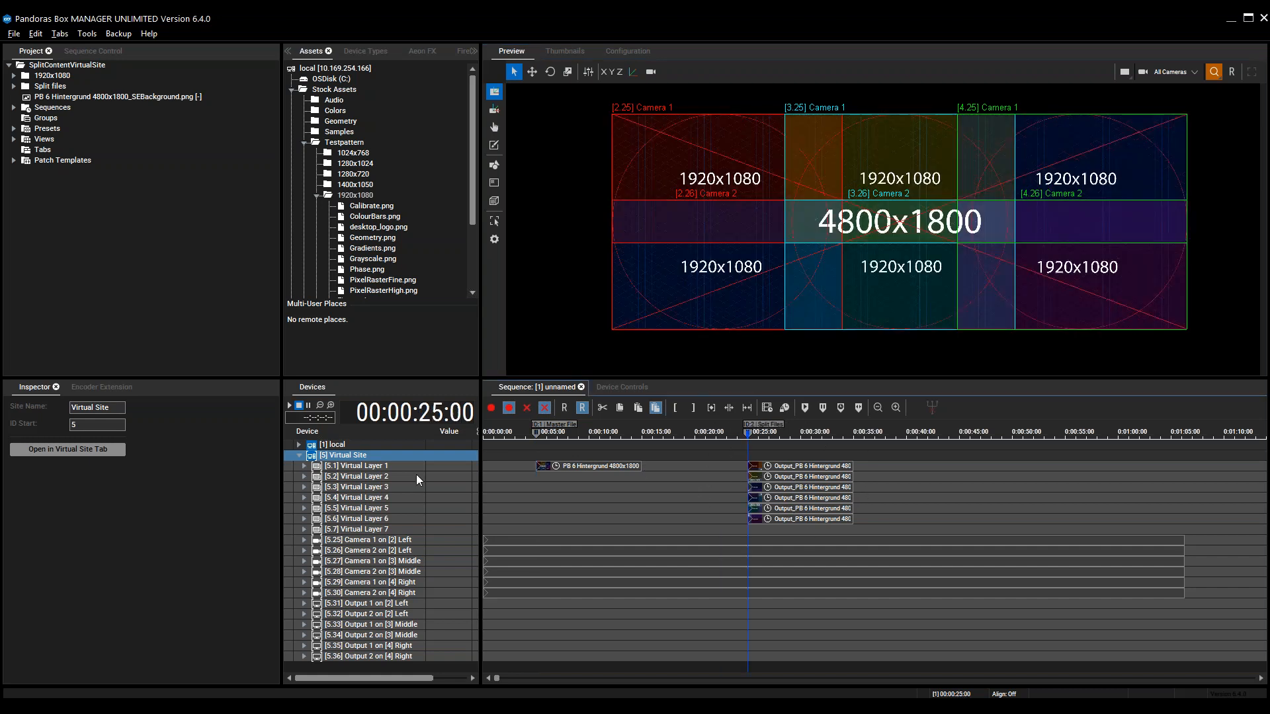
- Nudge Virtual Layer 1 to an X position of -5 px and set it back to 0 px
click(381, 467)
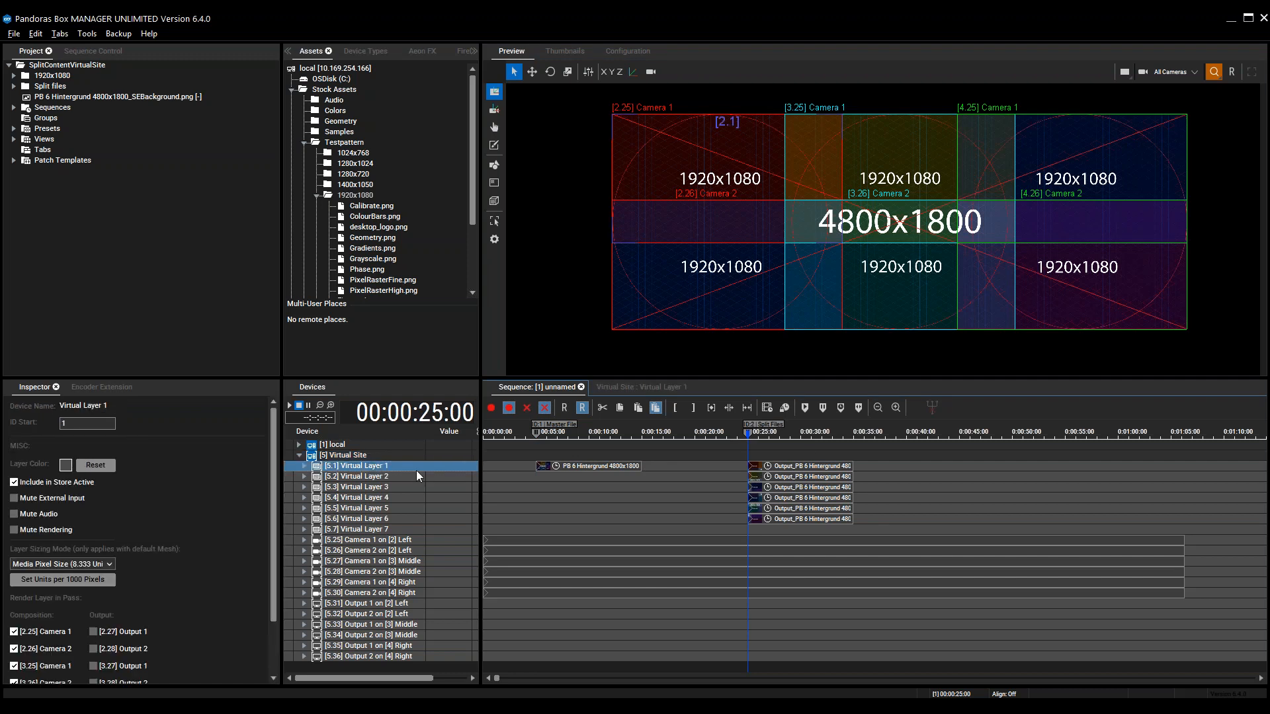
click(615, 388)
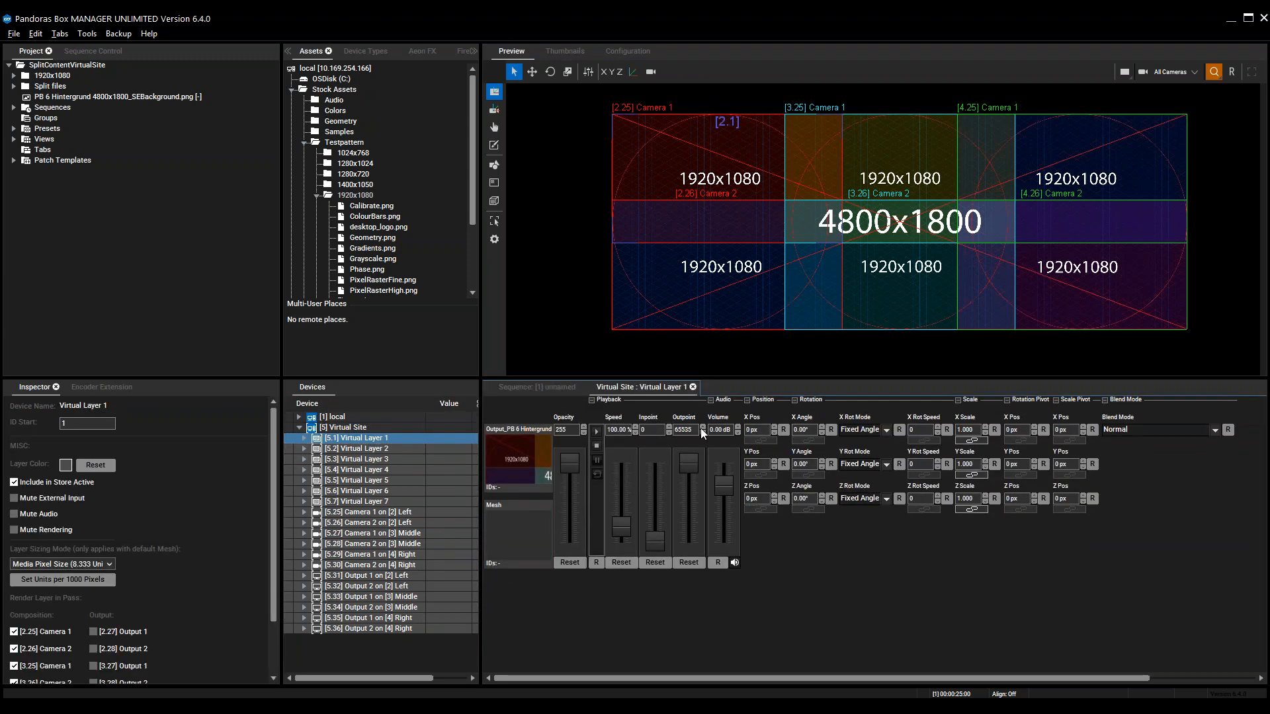
mouse_move(757, 431)
mouse_down()
mouse_move(759, 465)
mouse_move(776, 429)
mouse_up()
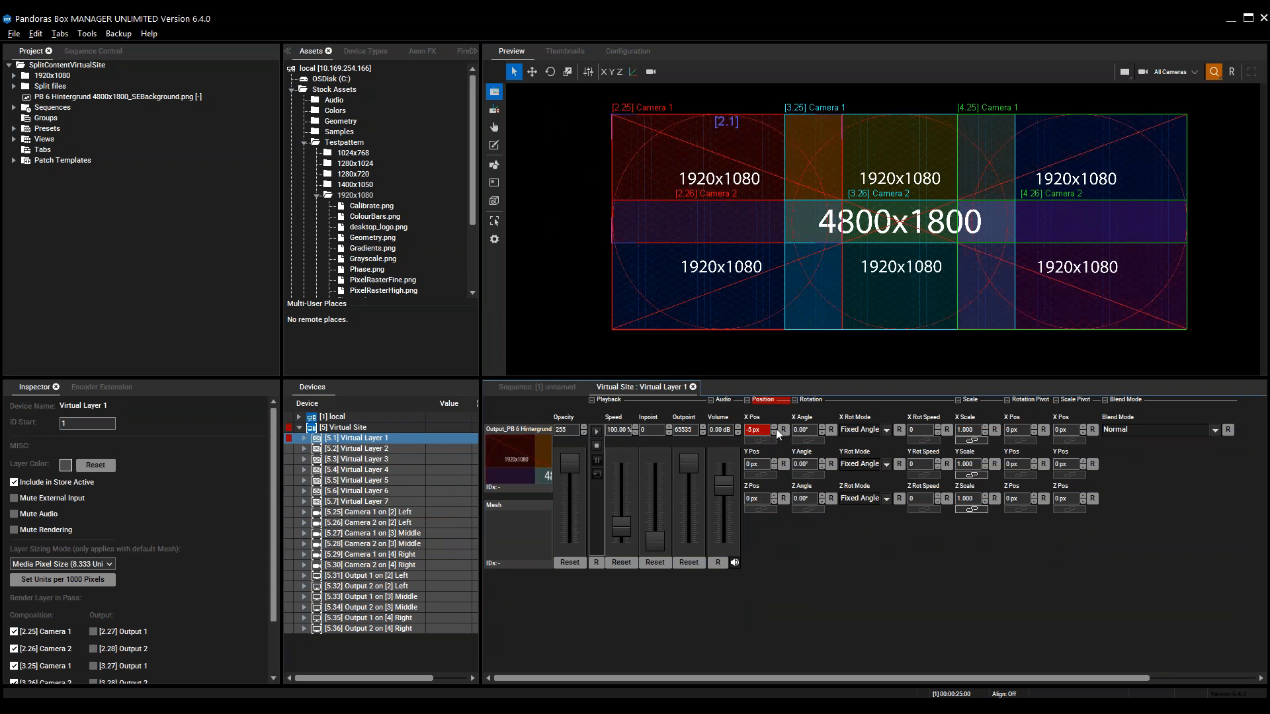
double_click(757, 430)
text(0)
key(Return)
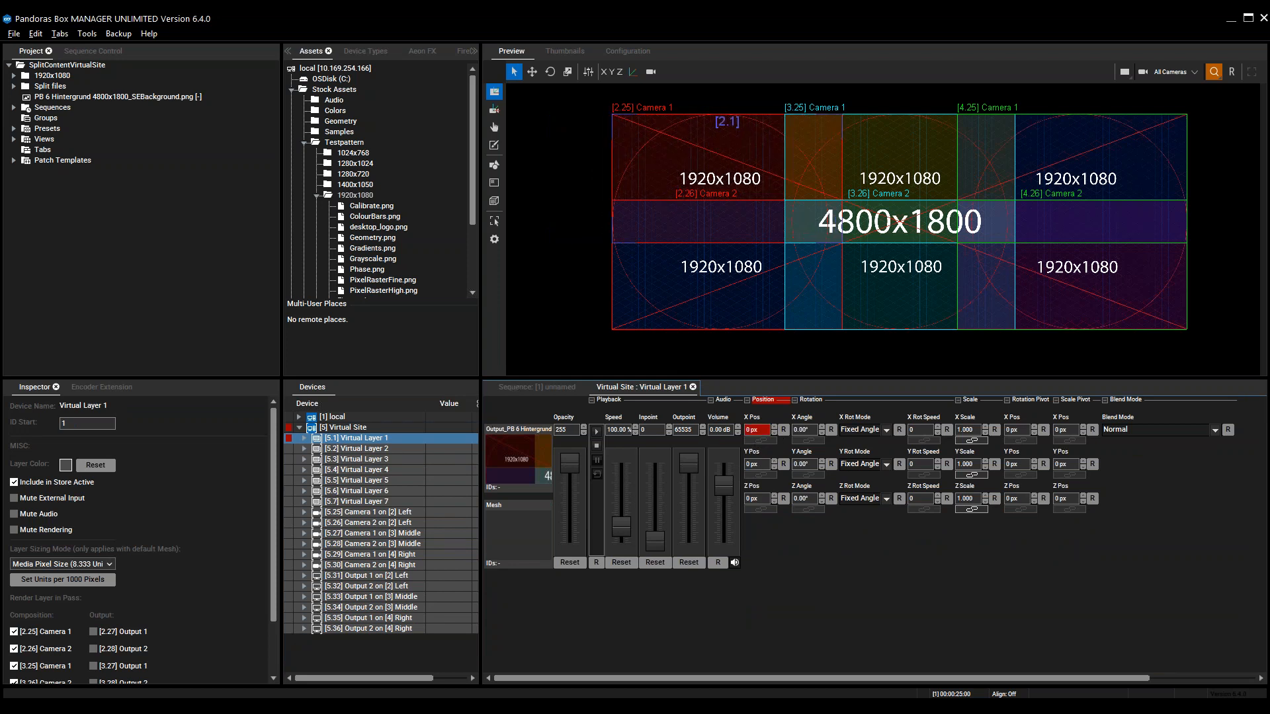
- Return to the sequence and place ColourBars.png from the project's 1920x1080 folder on Virtual Layer 7 at about 26 seconds
click(532, 387)
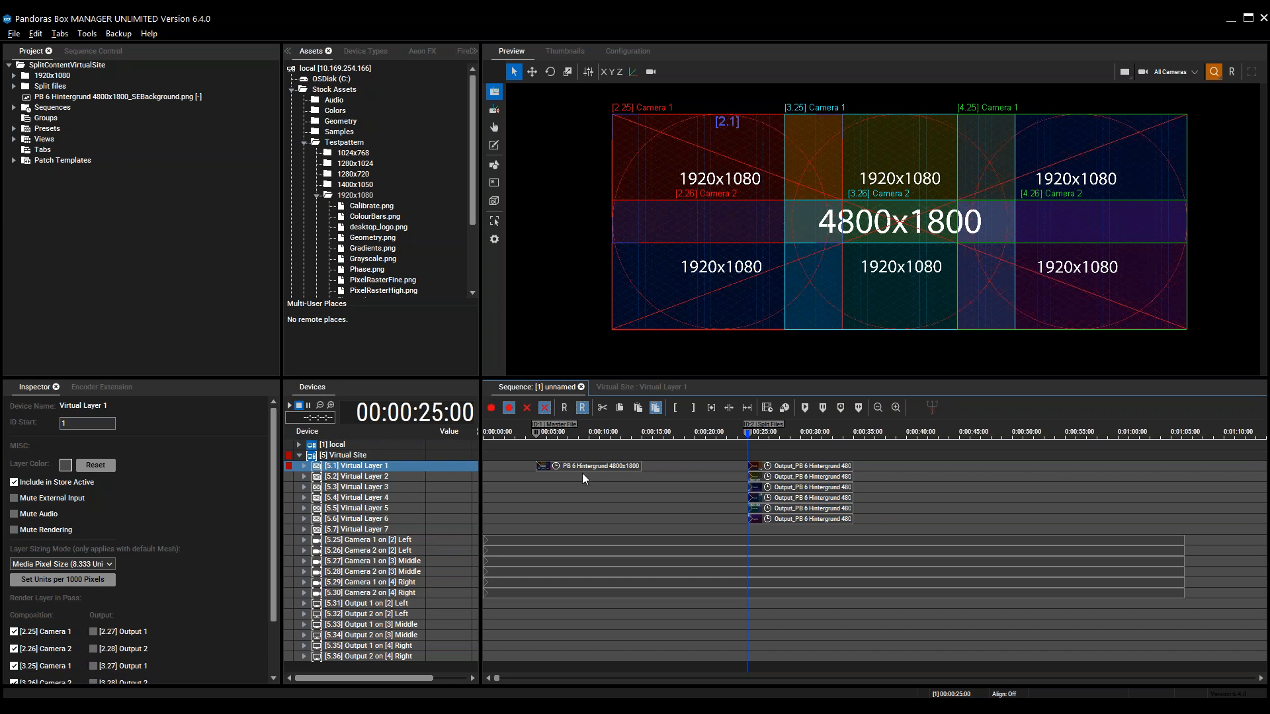
click(353, 530)
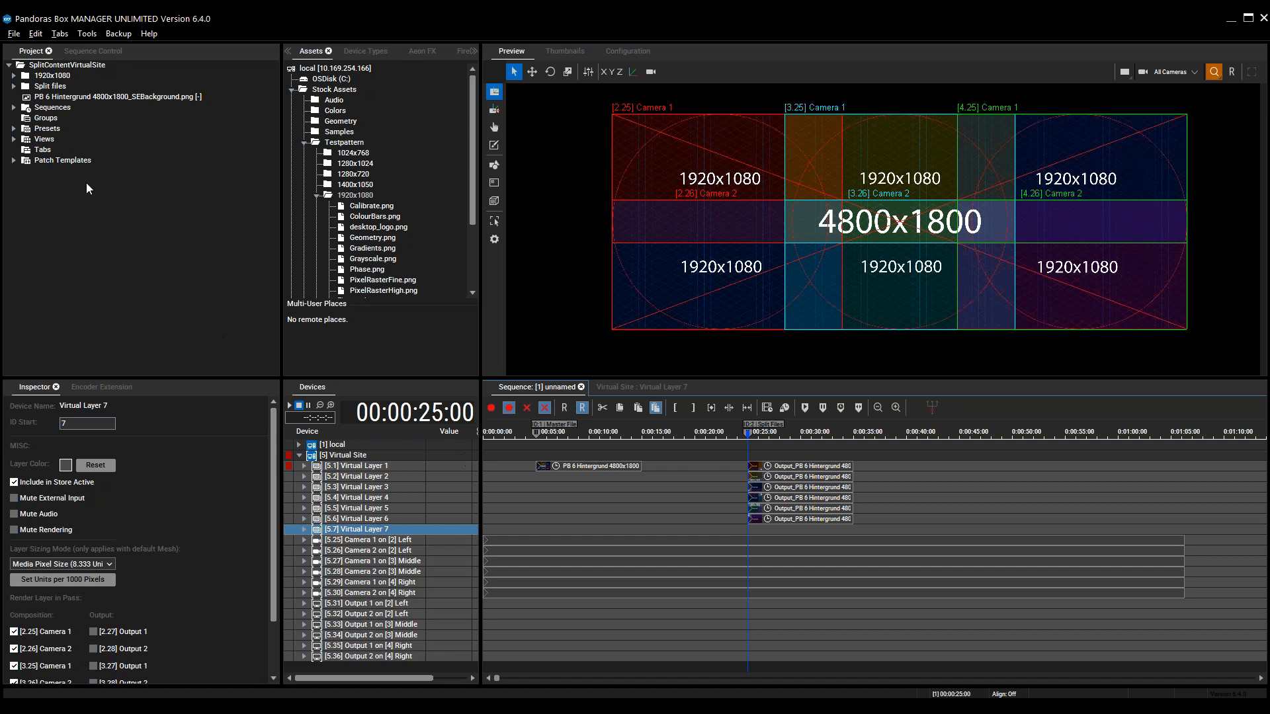
click(13, 75)
click(62, 97)
drag(61, 99, 767, 527)
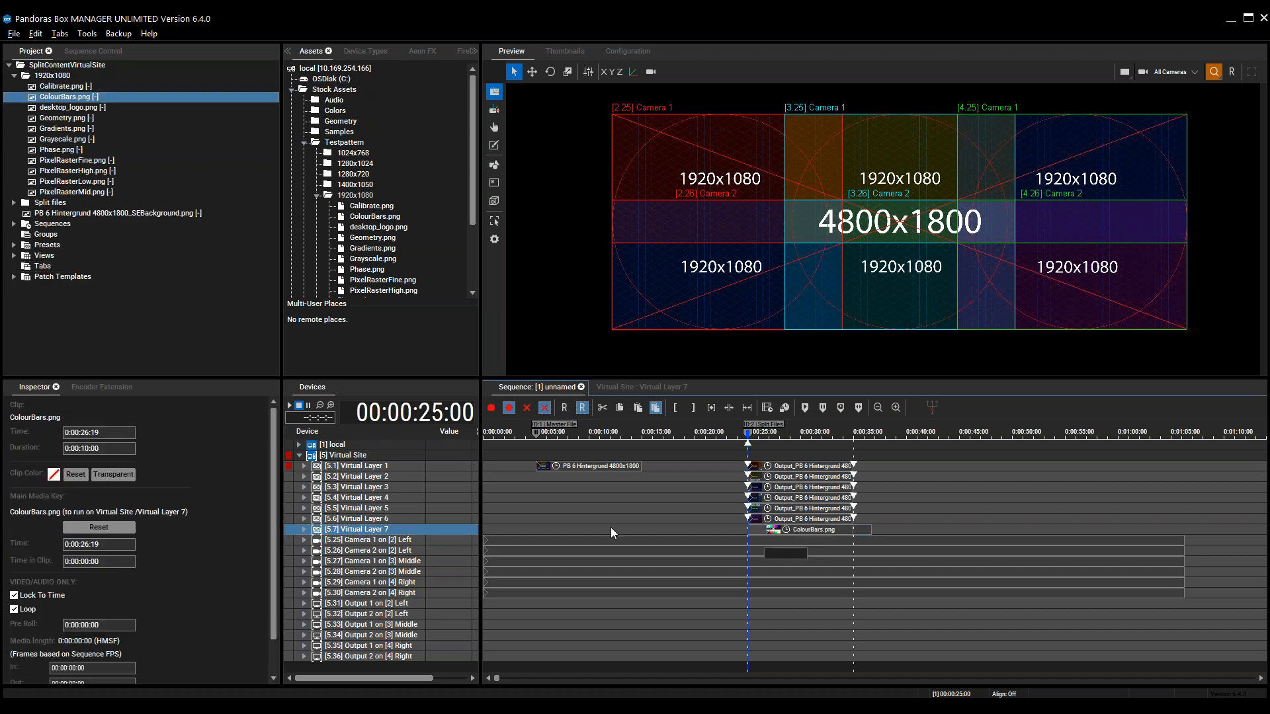
- Scale the ColourBars image on Virtual Layer 7 uniformly to 0.460 and move it to an X position of about -330 px
click(648, 386)
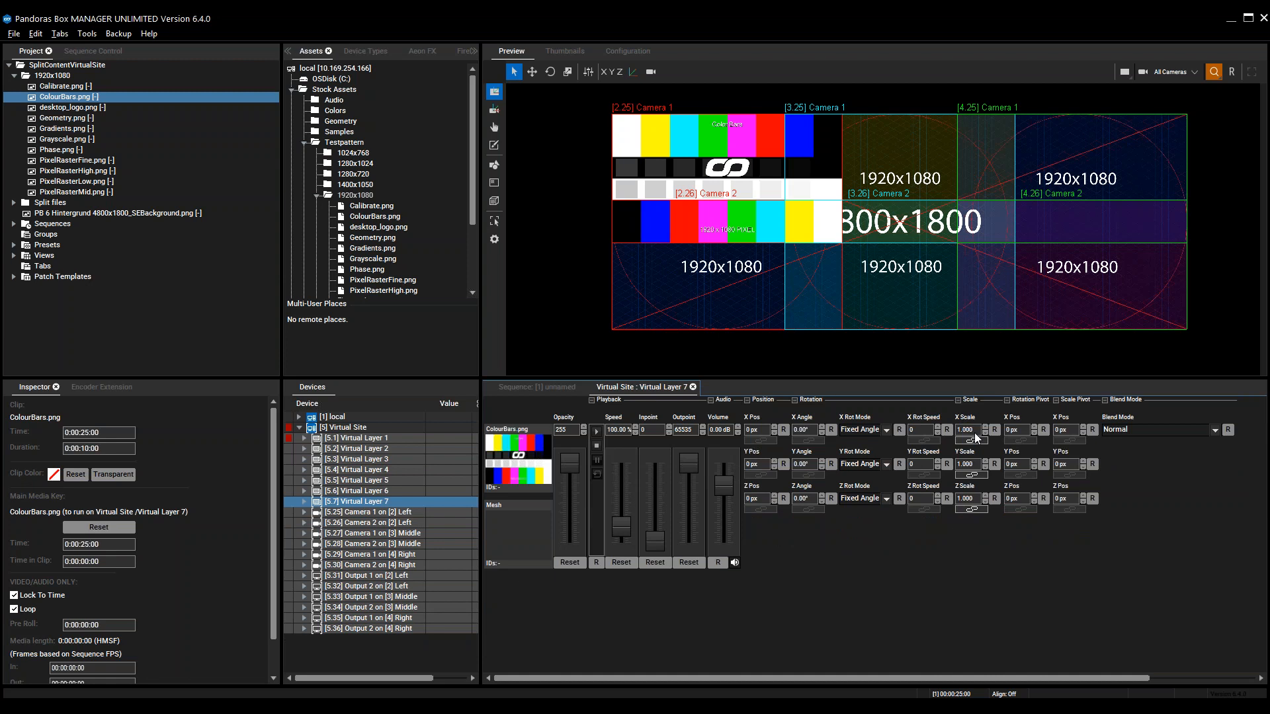
drag(974, 432, 558, 374)
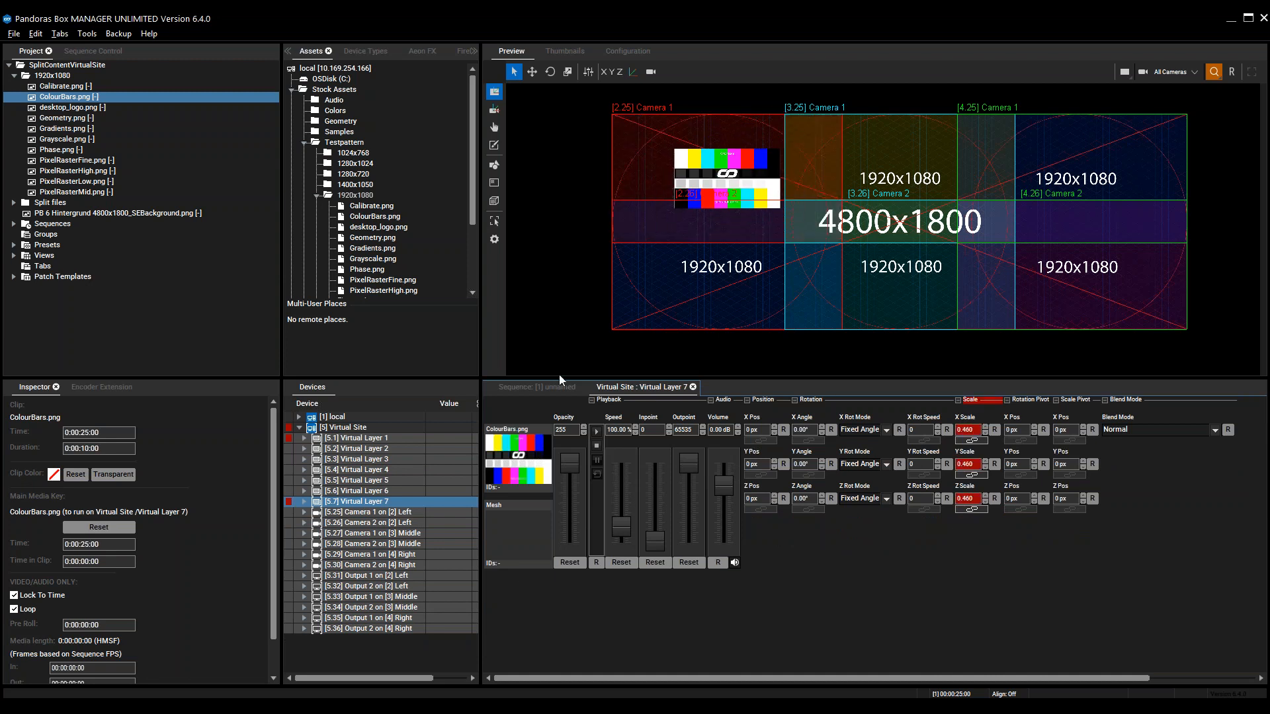
drag(760, 434, 860, 463)
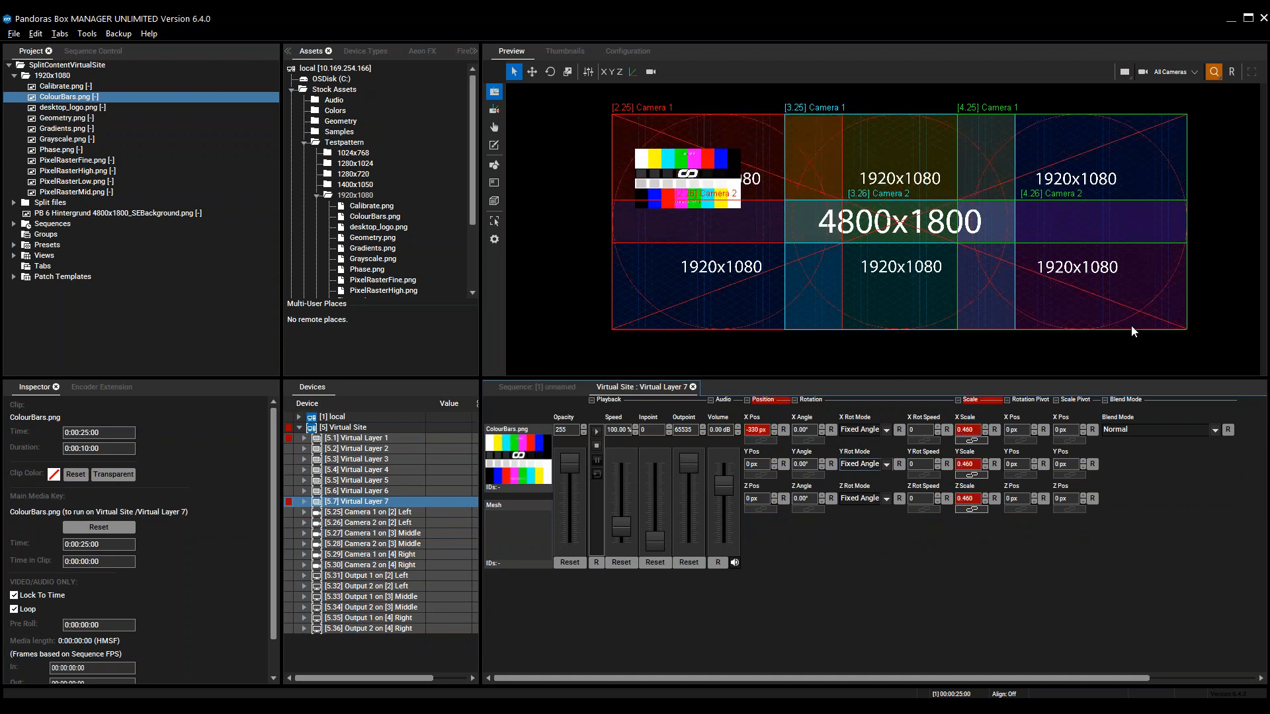
- Show all six outputs in a multi-view preview and shift Virtual Layer 7 to an X position of about -235 px
click(1132, 74)
click(1125, 157)
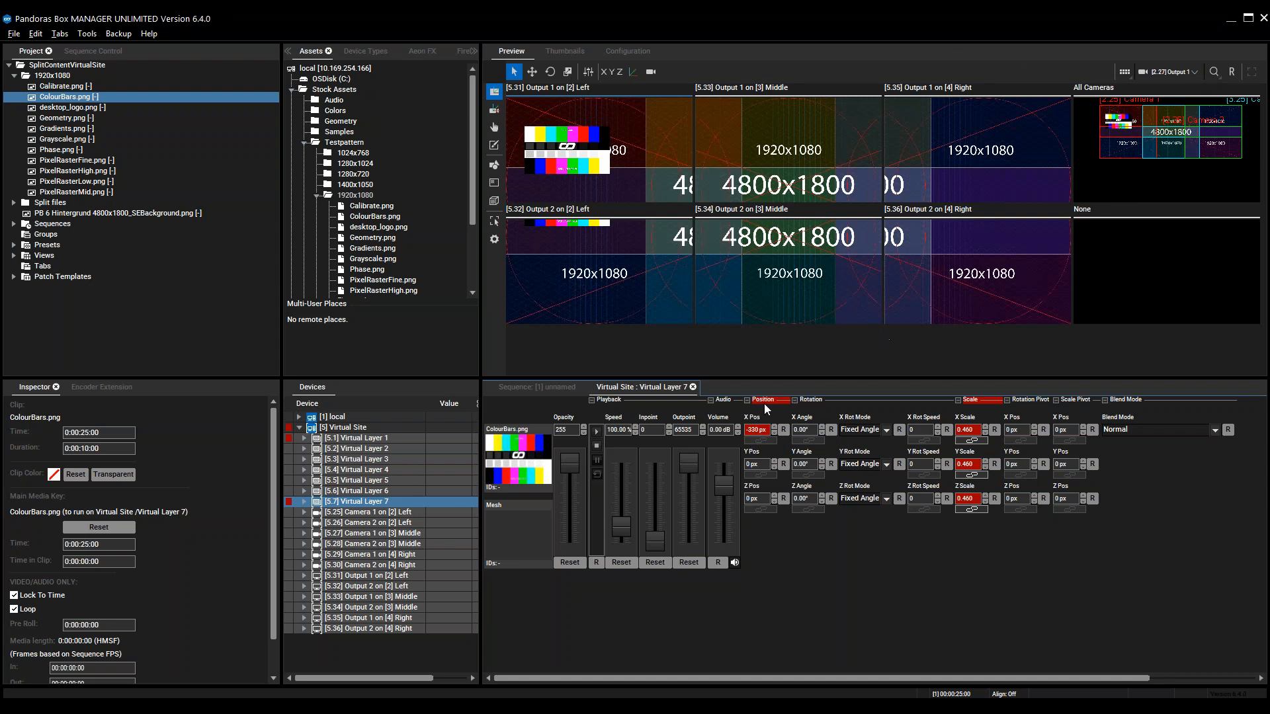
drag(755, 430, 783, 367)
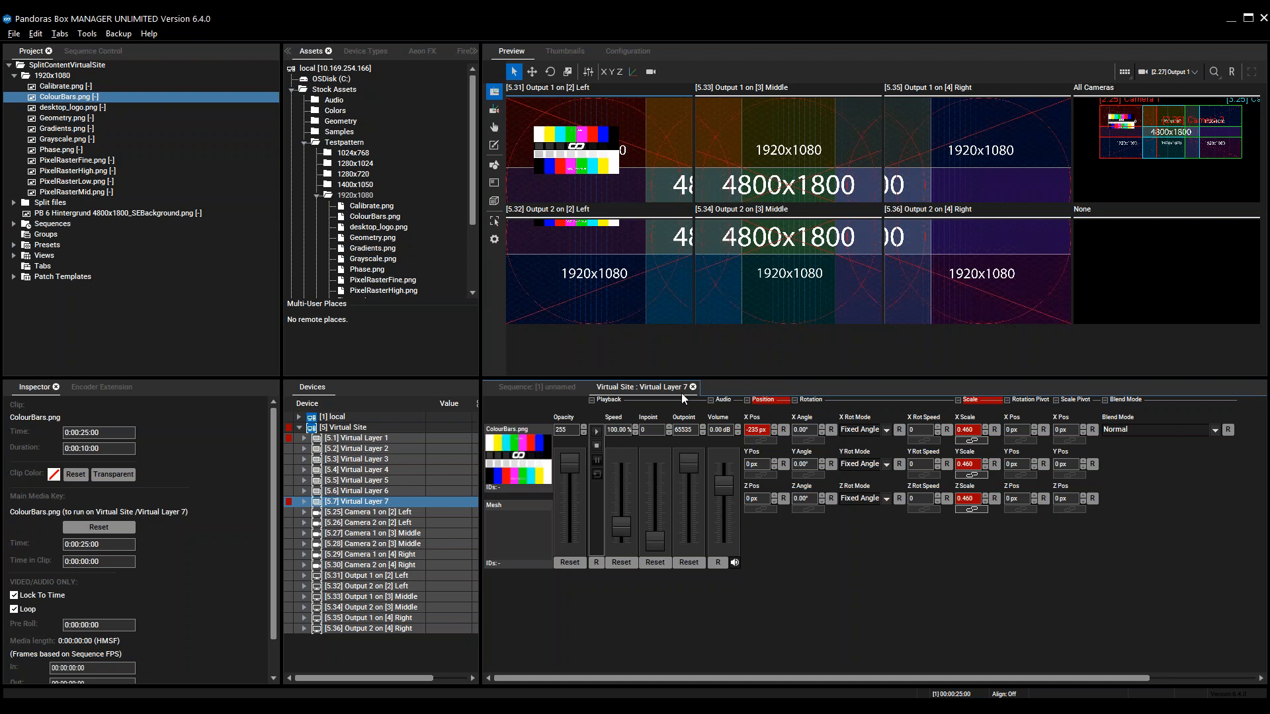
- Exclude Virtual Layer 1 from rendering in [4.25] Camera 1 and [4.26] Camera 2
click(531, 383)
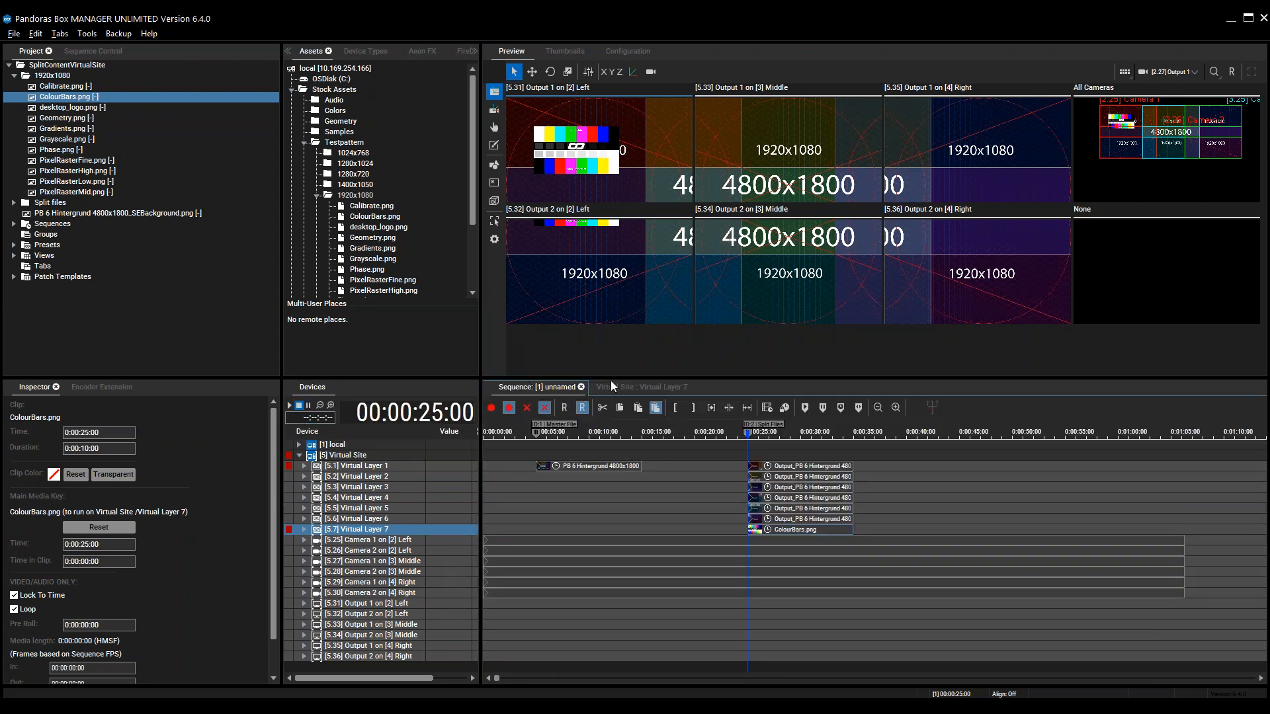
click(378, 466)
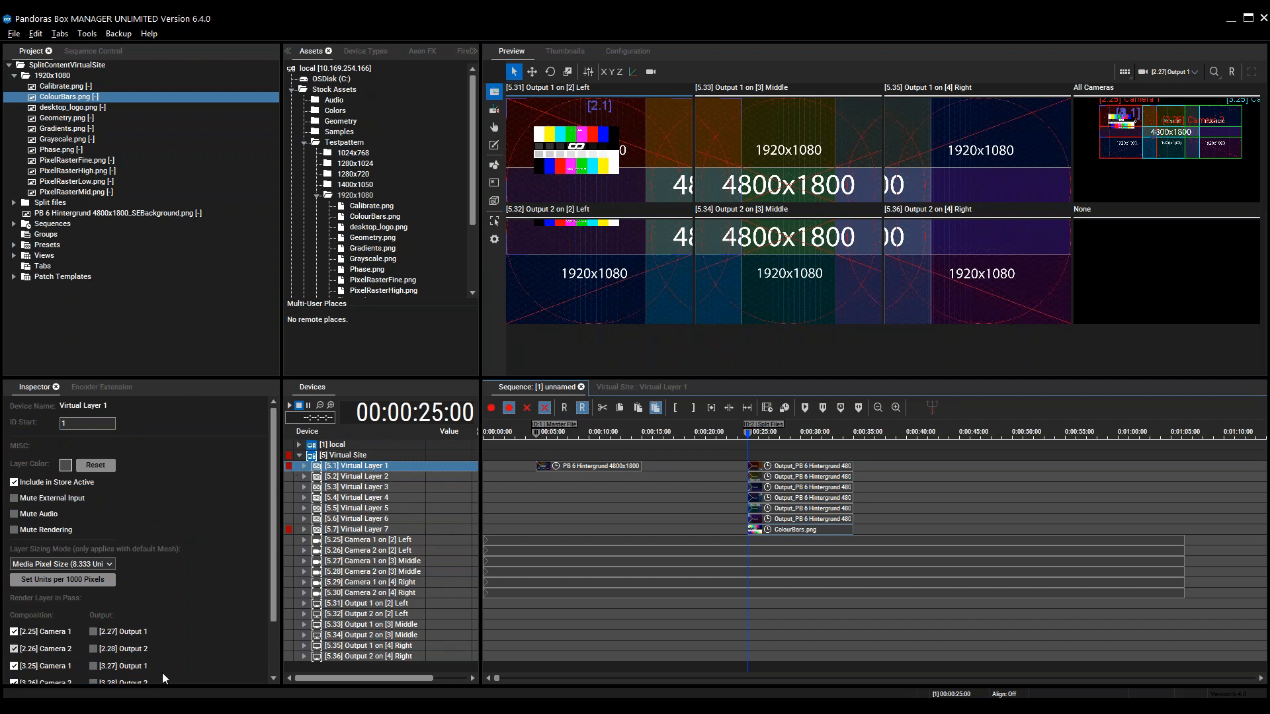
drag(269, 487, 260, 565)
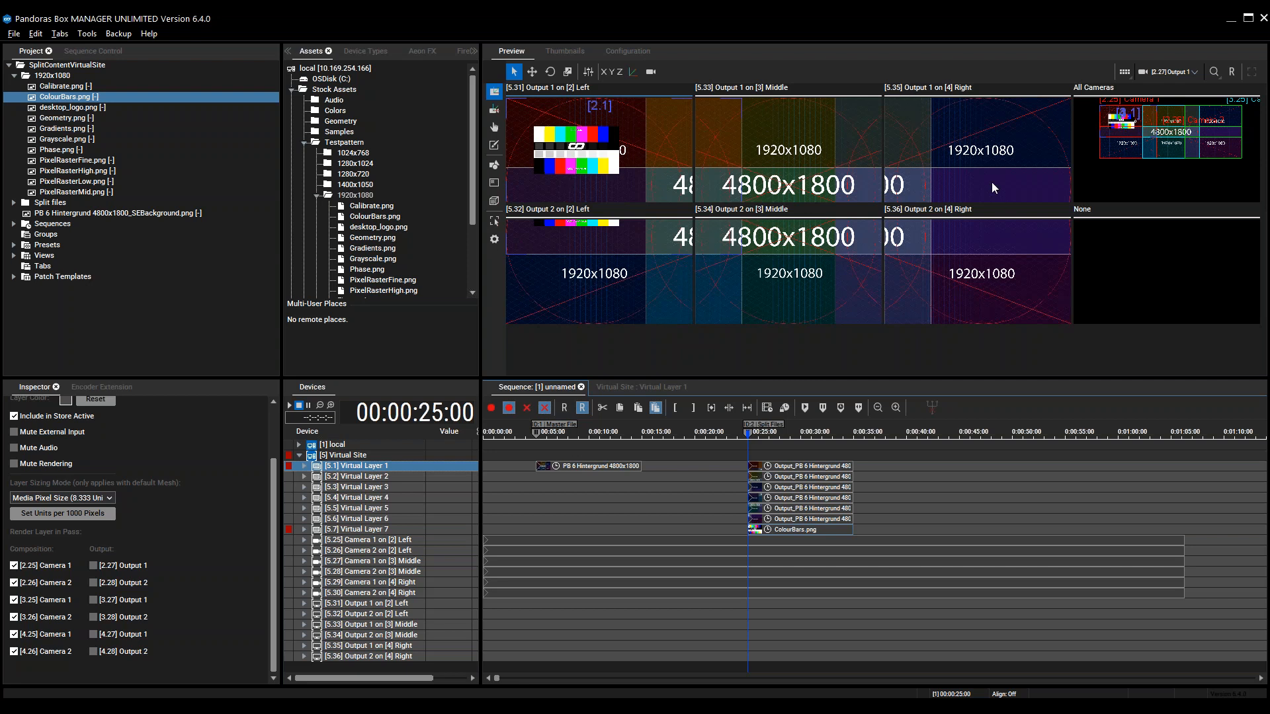
click(13, 583)
click(14, 634)
click(14, 651)
- Move Virtual Layer 1 to an X position of about 2000 px and a Z position of -100 px
click(618, 382)
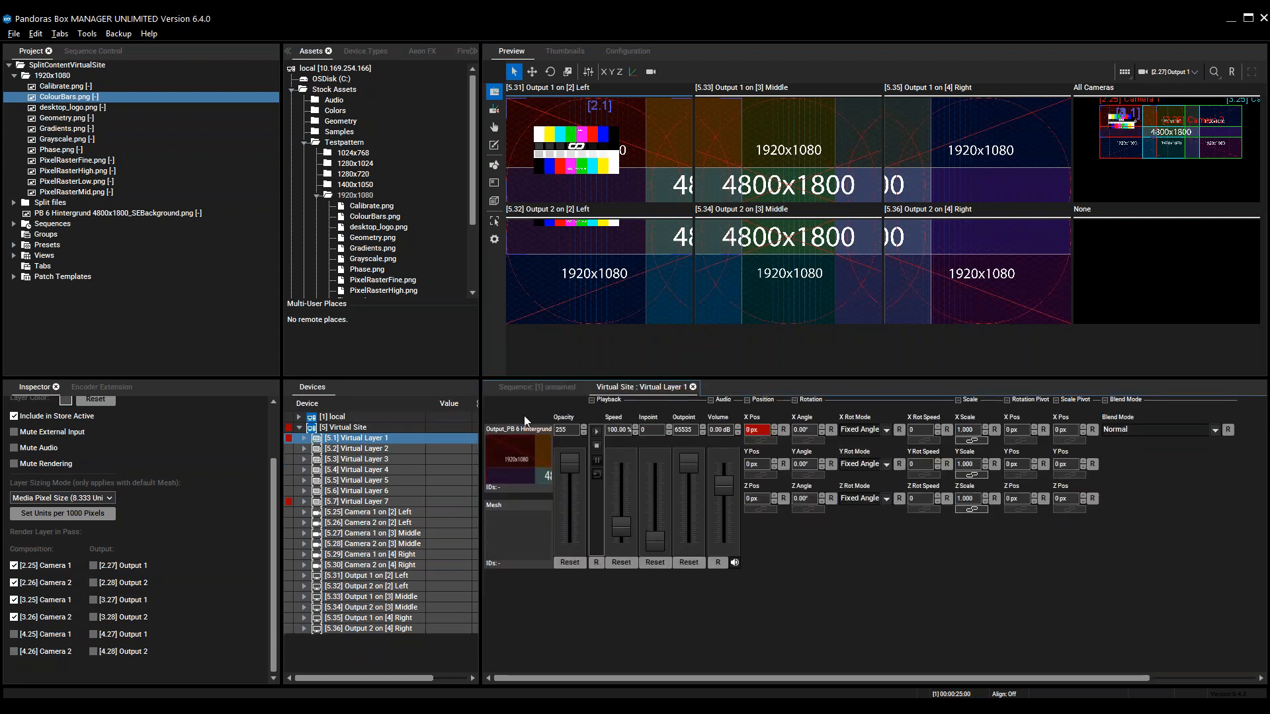
click(564, 387)
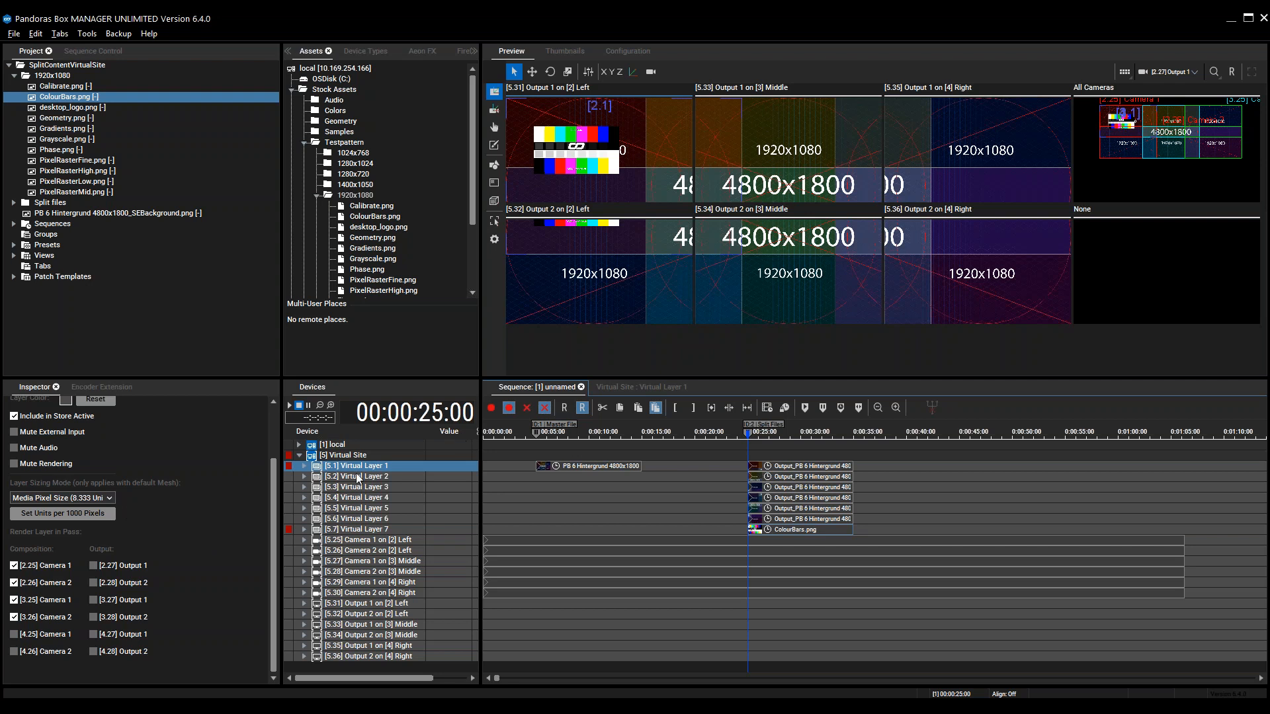
click(636, 385)
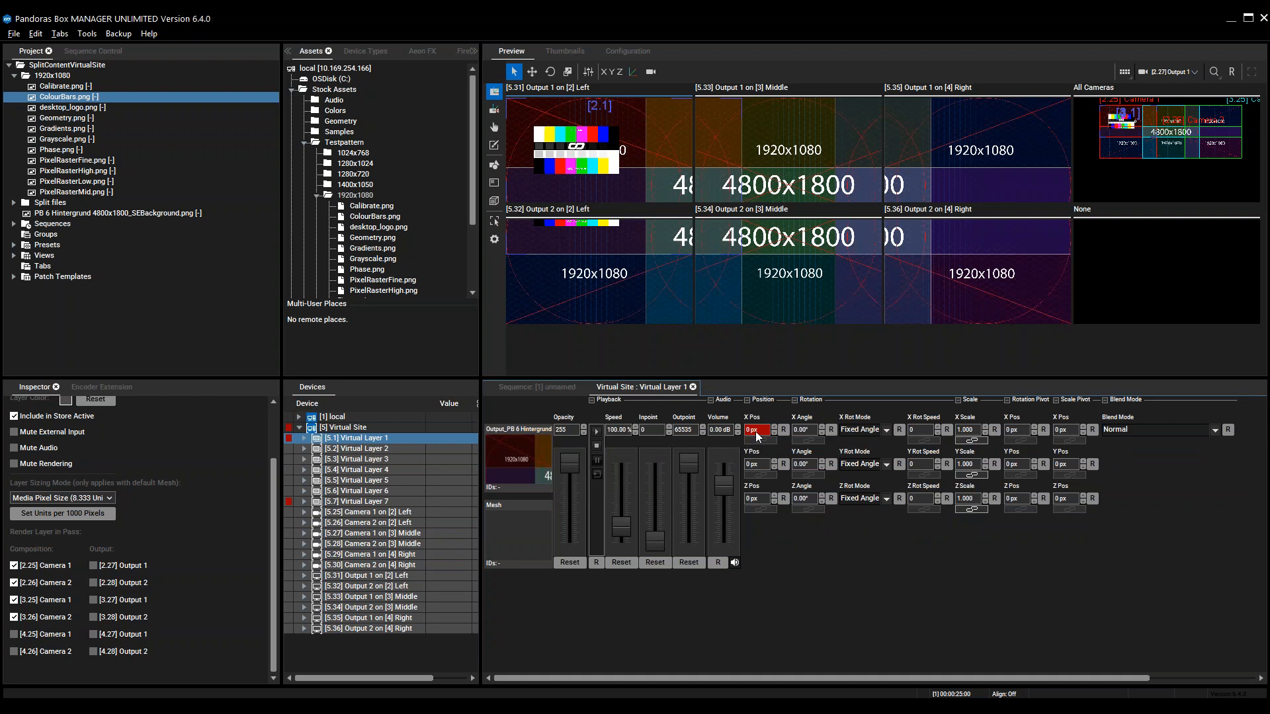
drag(829, 361, 793, 279)
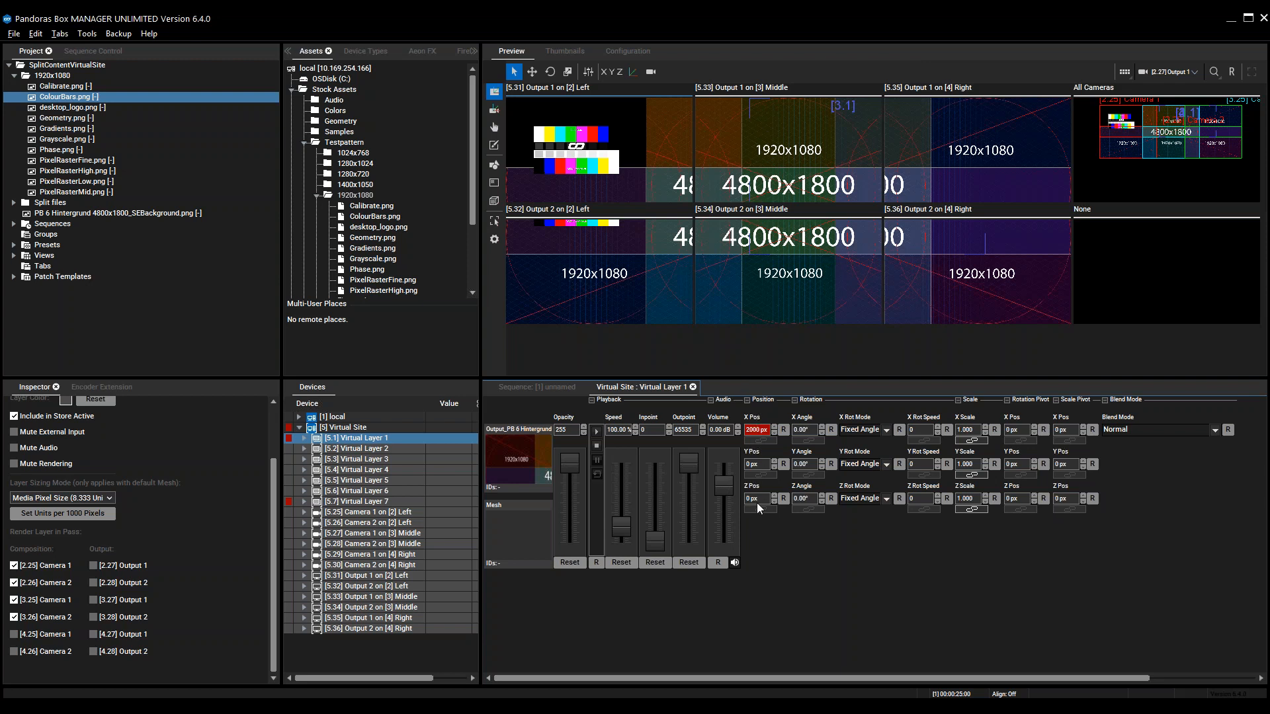
drag(755, 515, 756, 516)
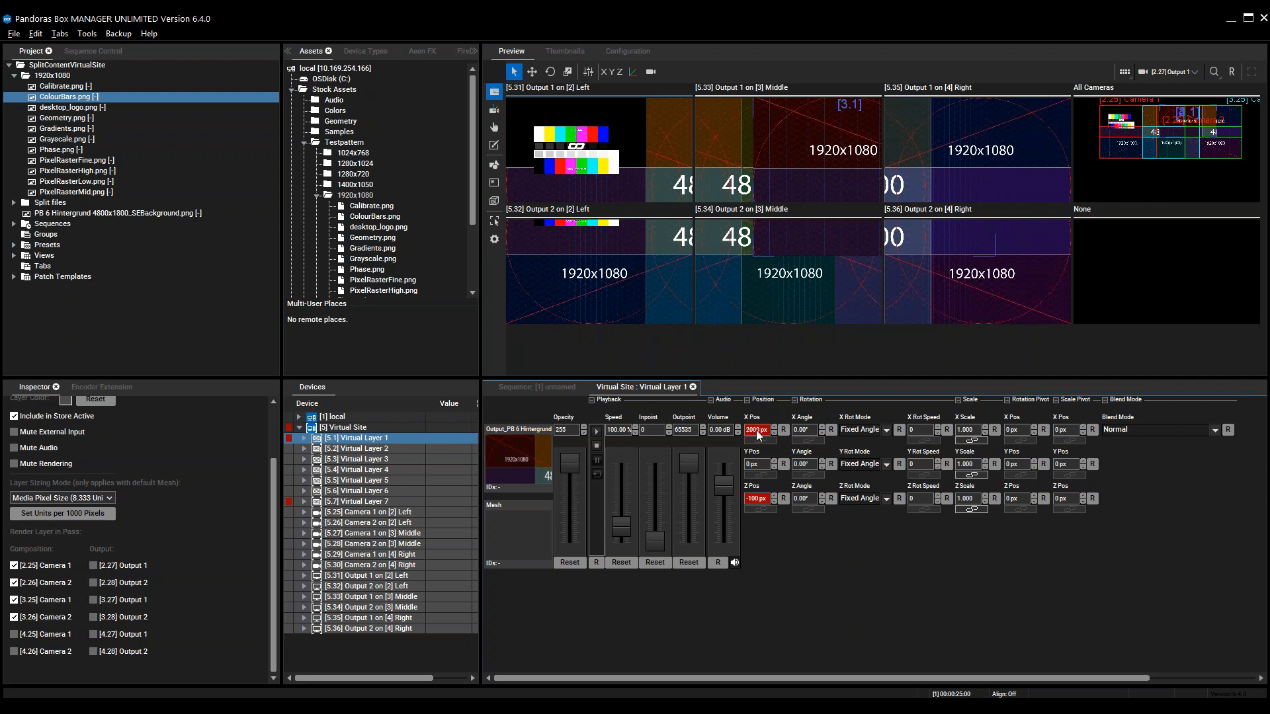
- Set Virtual Layer 1's X position to about 305 px and its Z position to 0 px
drag(761, 434, 669, 660)
double_click(766, 499)
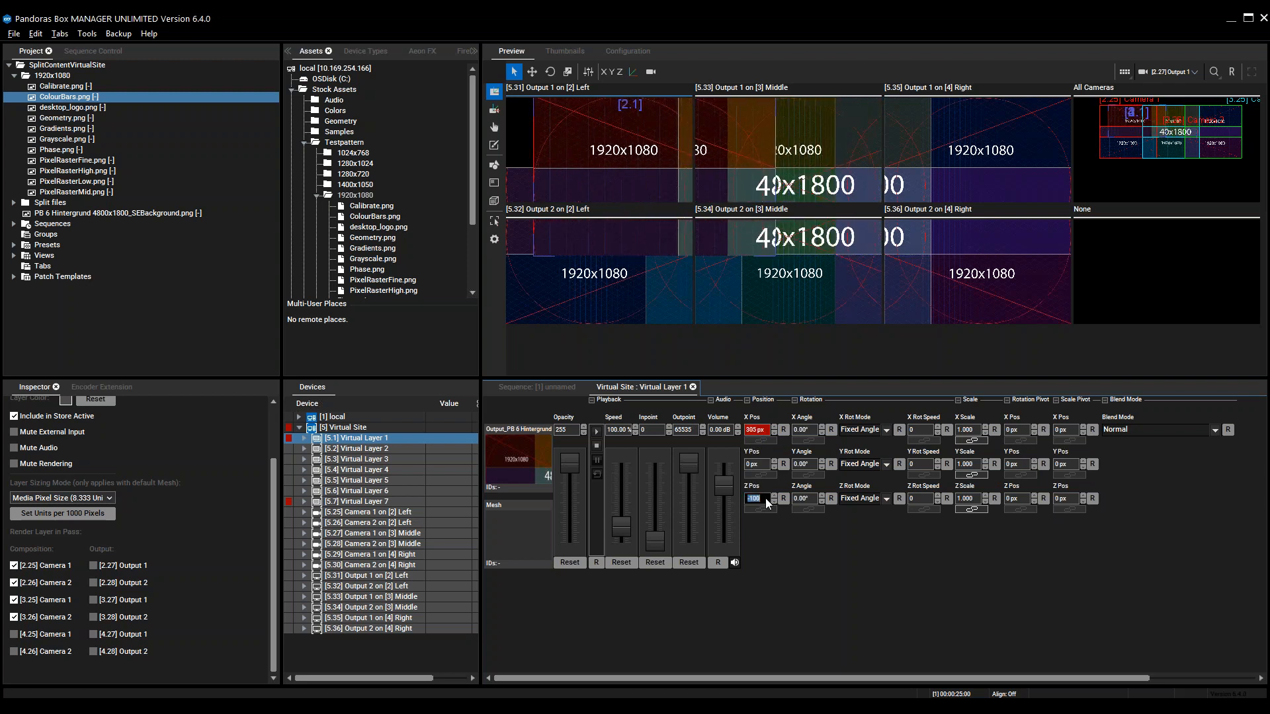
text(0)
key(Return)
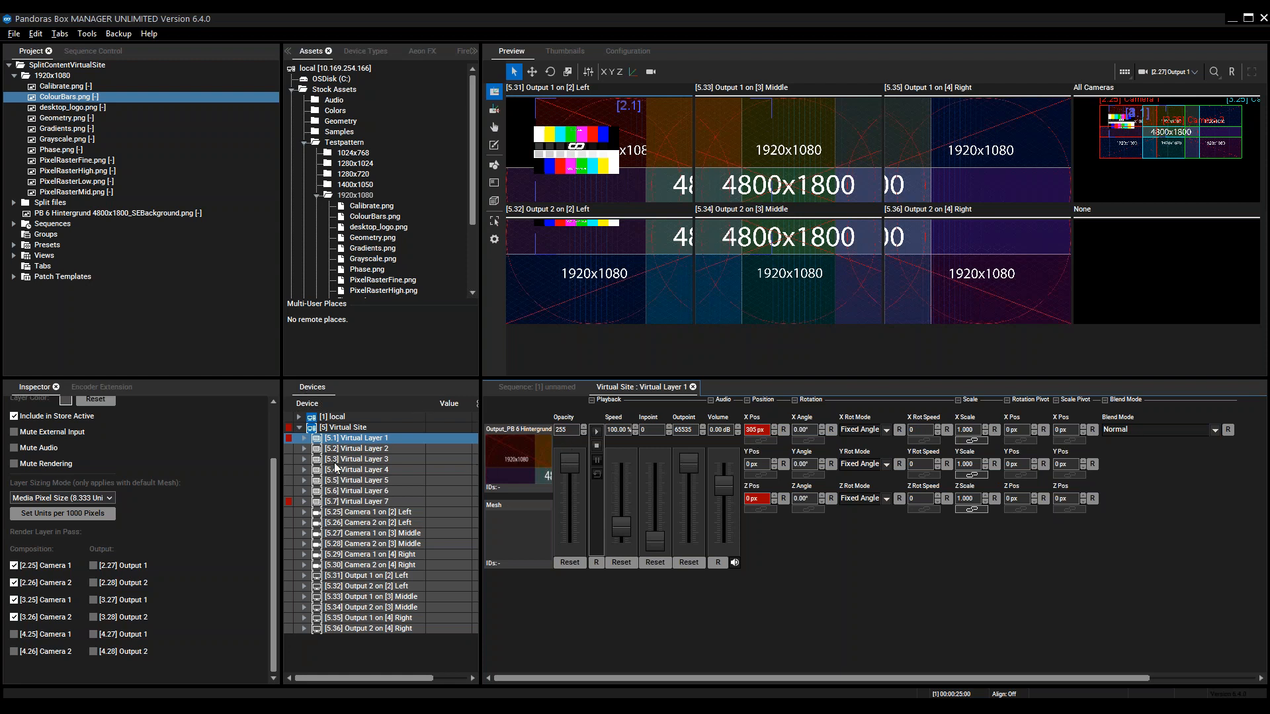
- Open the Virtual Site's list of member sites and check the settings of the [2] Left site
click(349, 428)
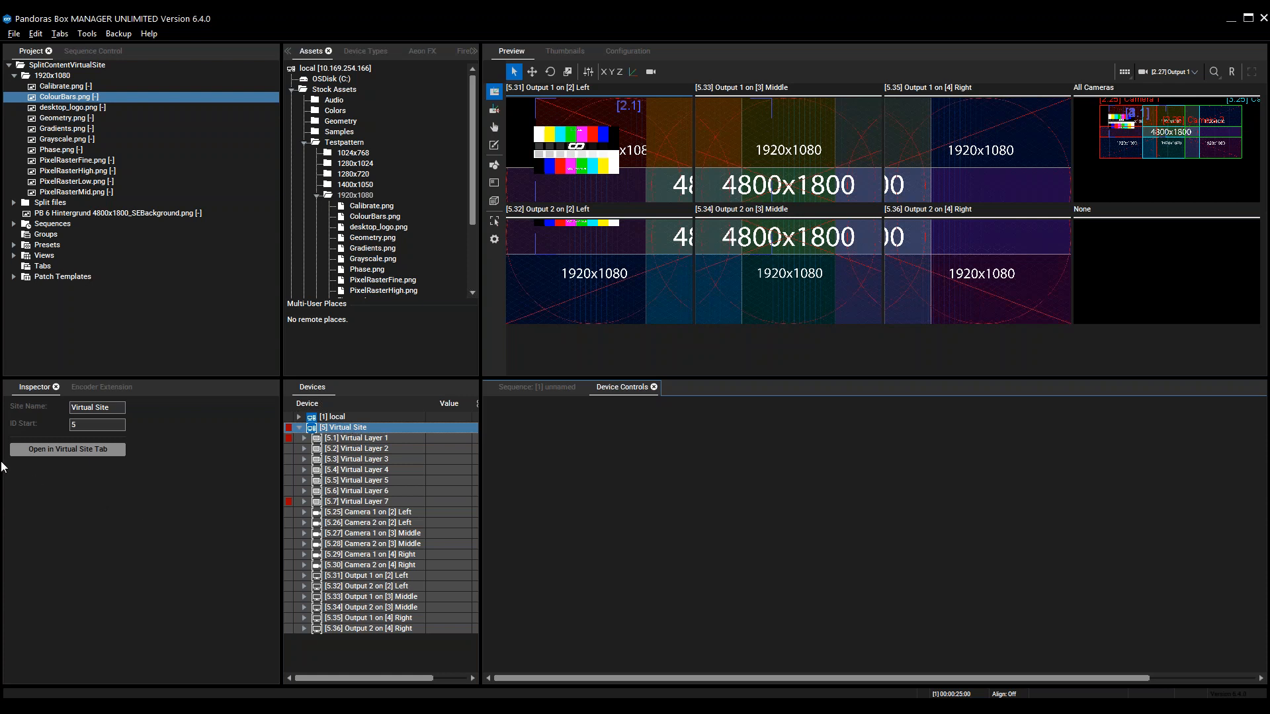
click(60, 453)
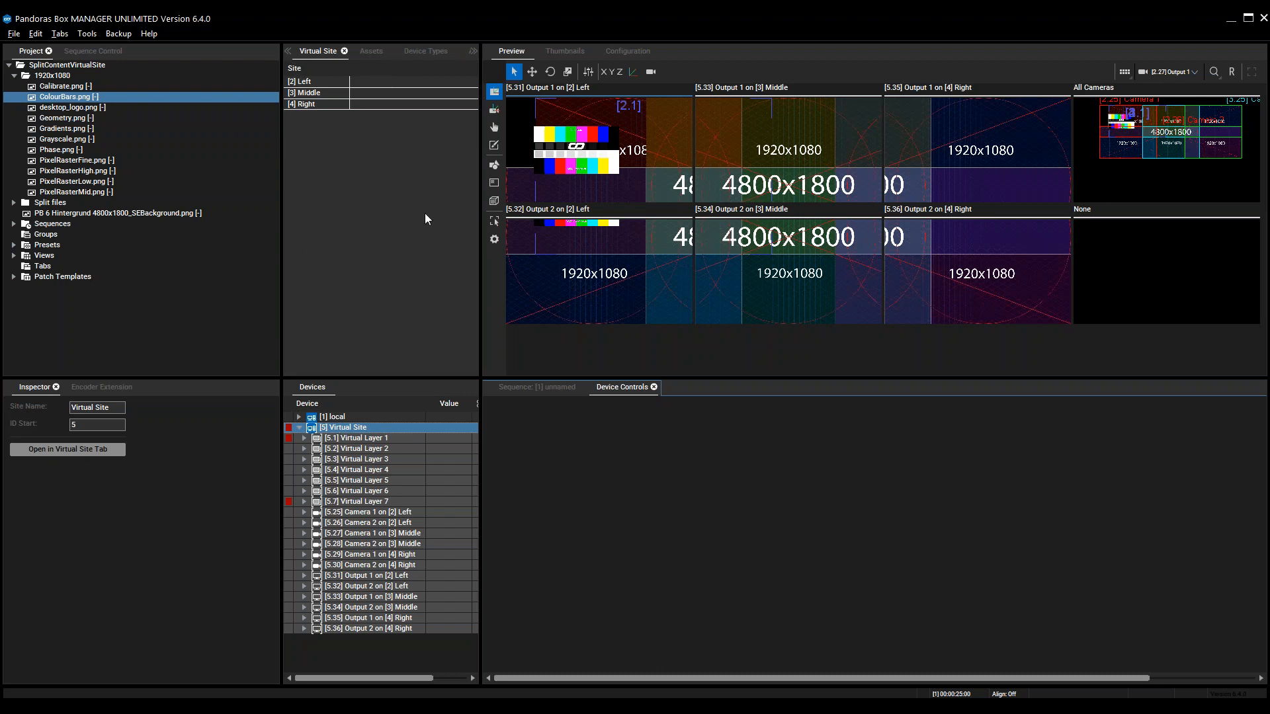
click(316, 84)
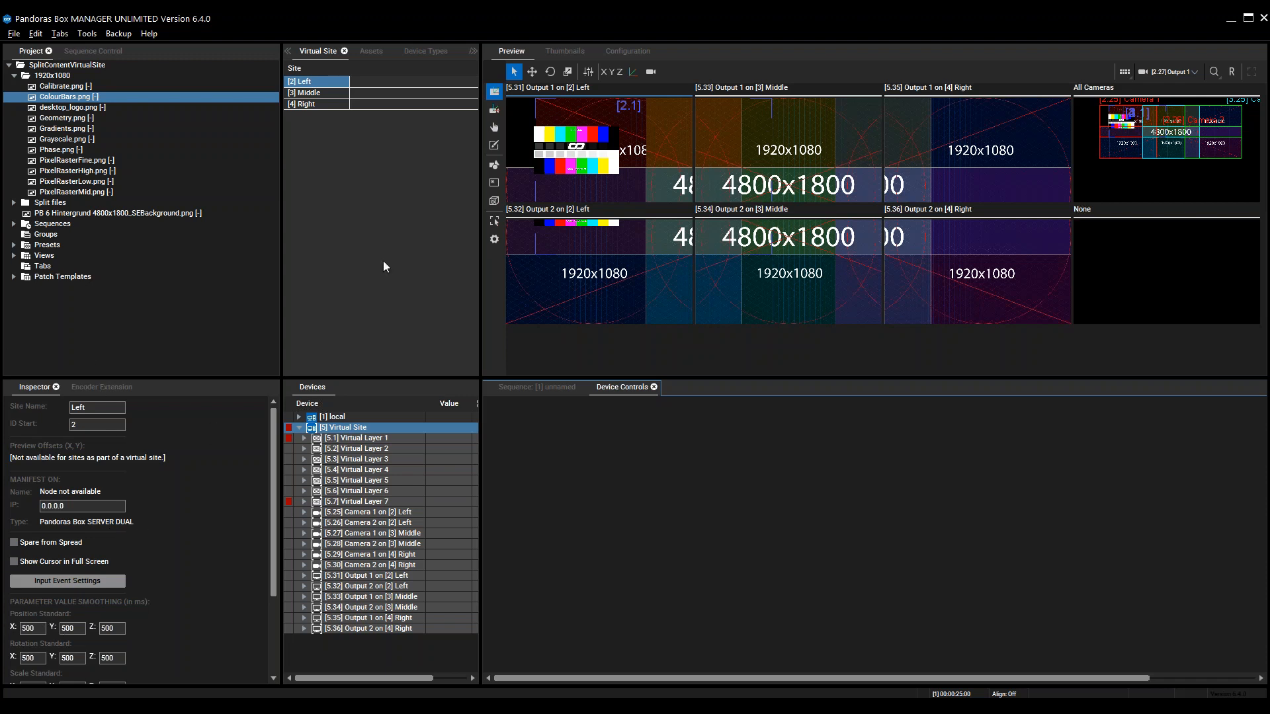
click(351, 428)
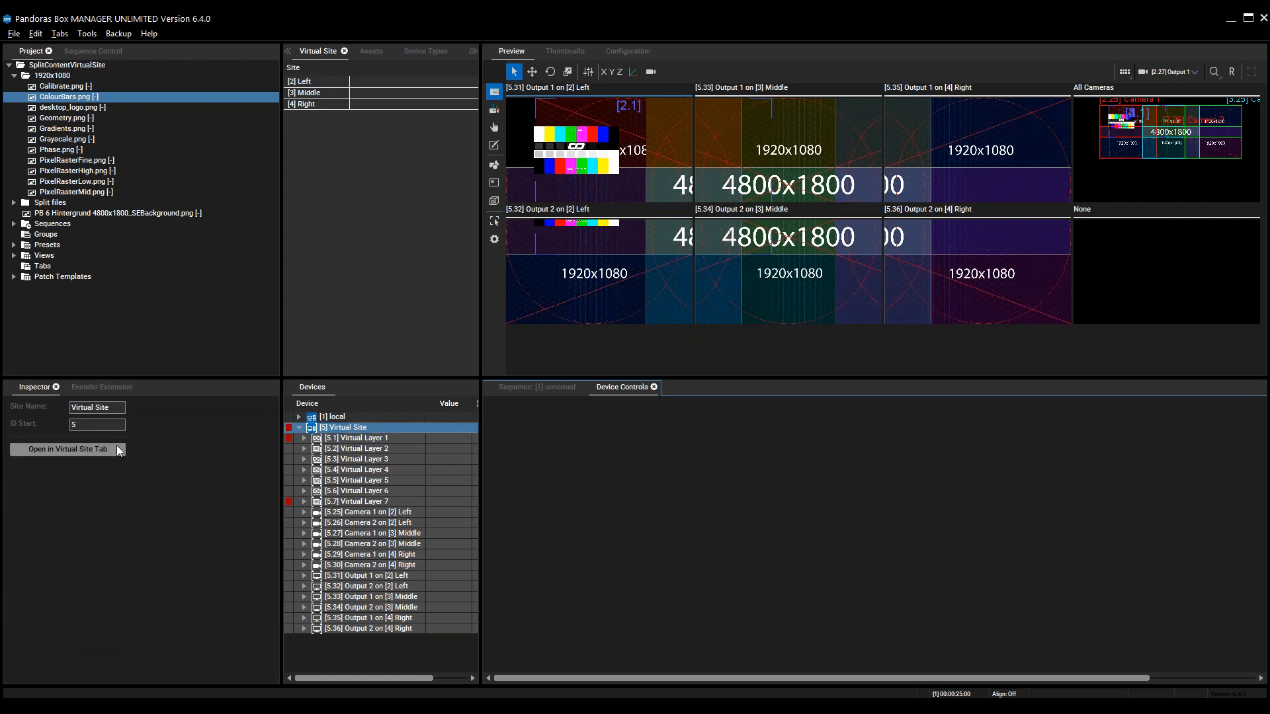
click(60, 449)
- Switch to the PowerPoint slide show and advance to the "Useful infos & links" slide
mouse_move(586, 709)
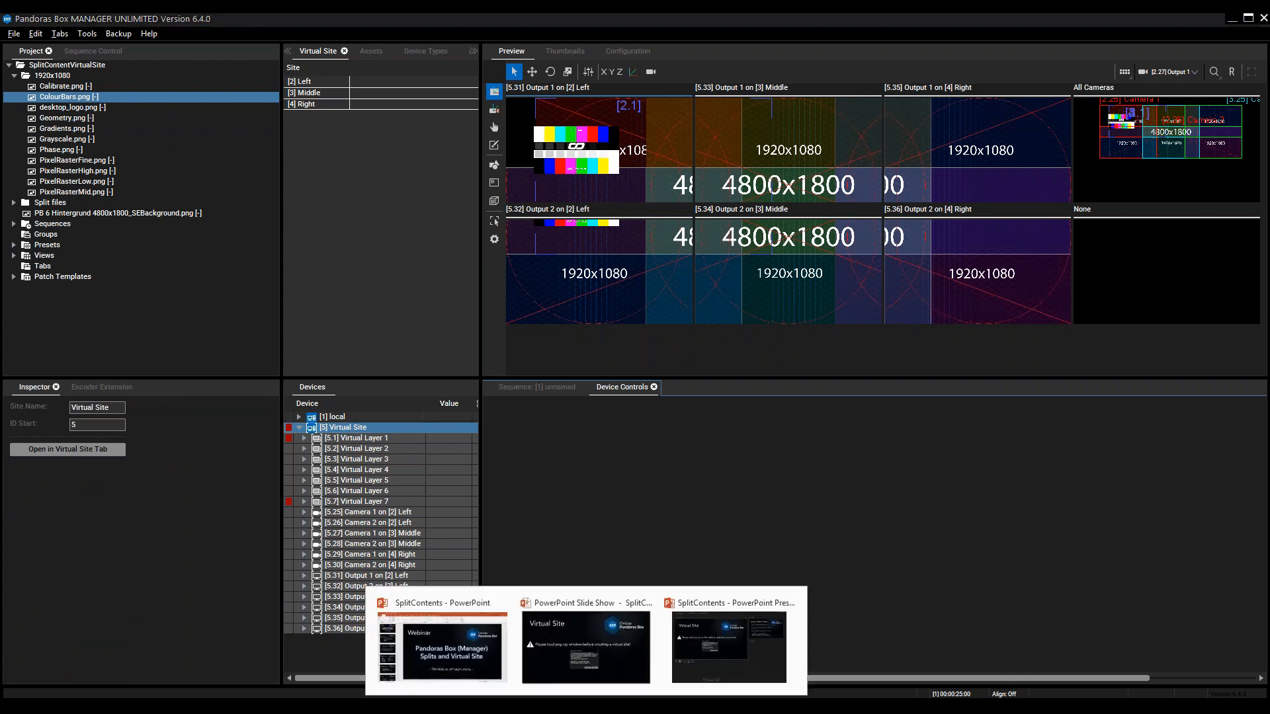
click(587, 665)
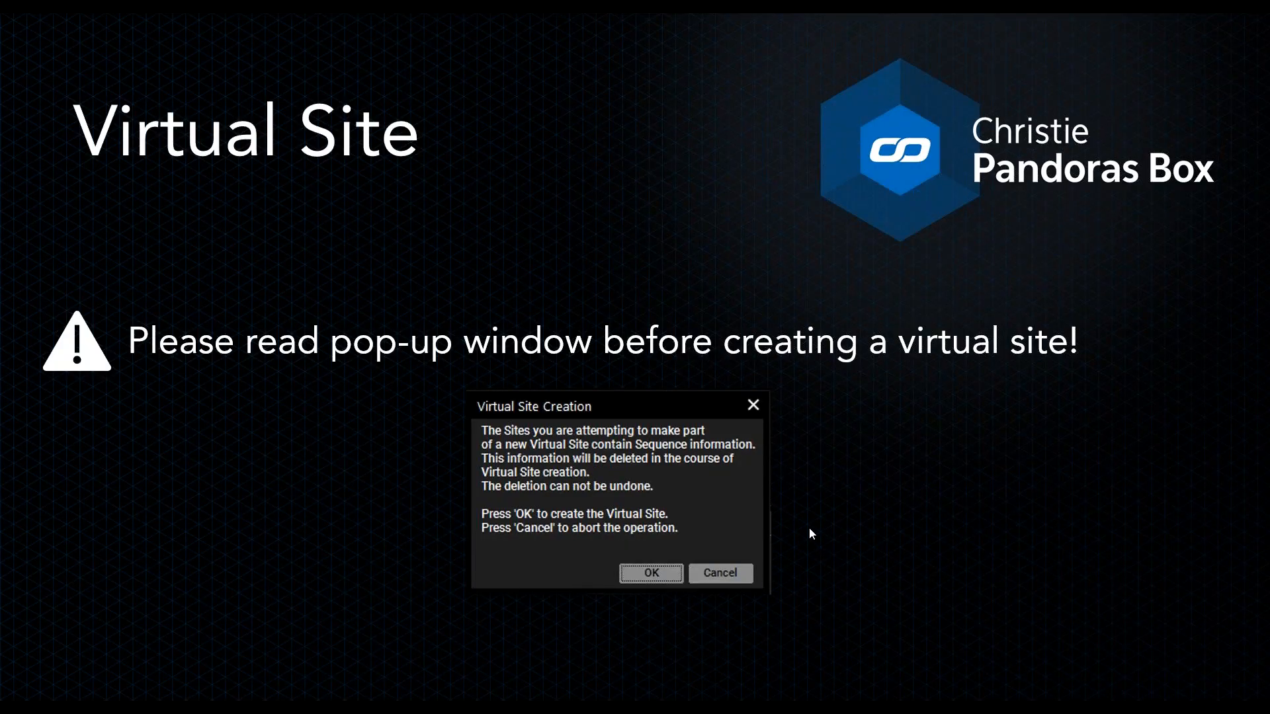
click(878, 440)
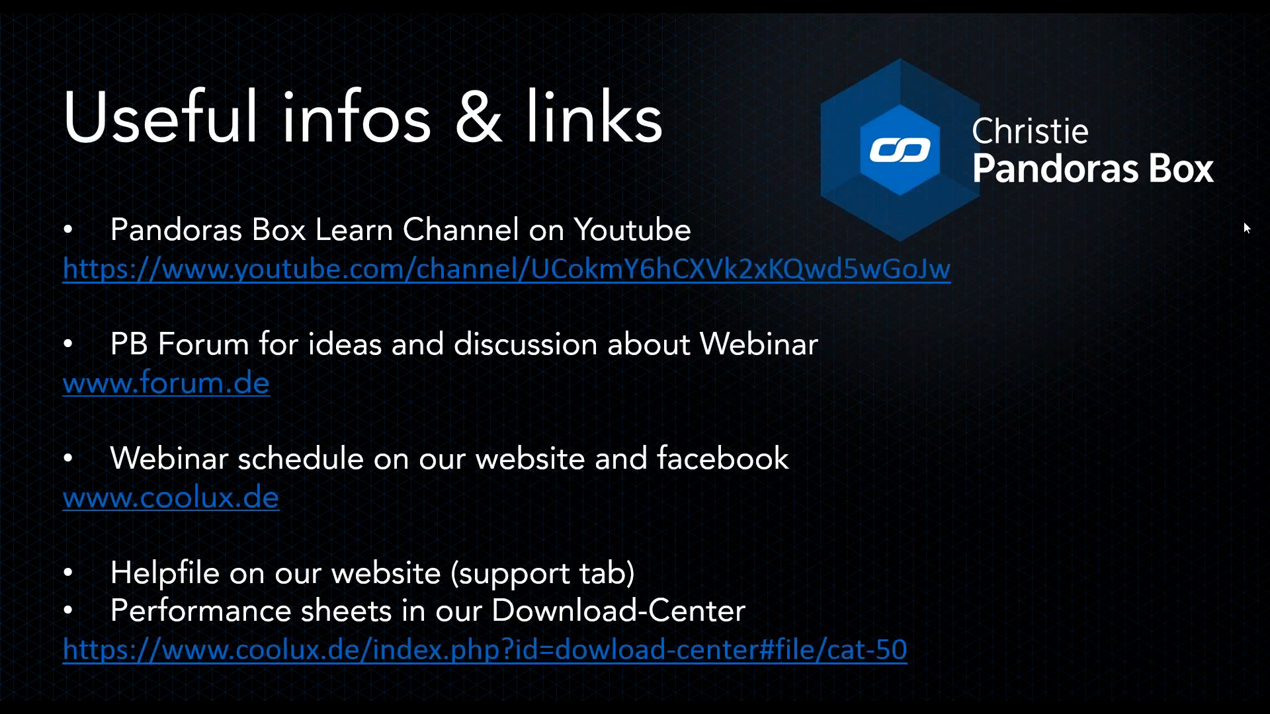